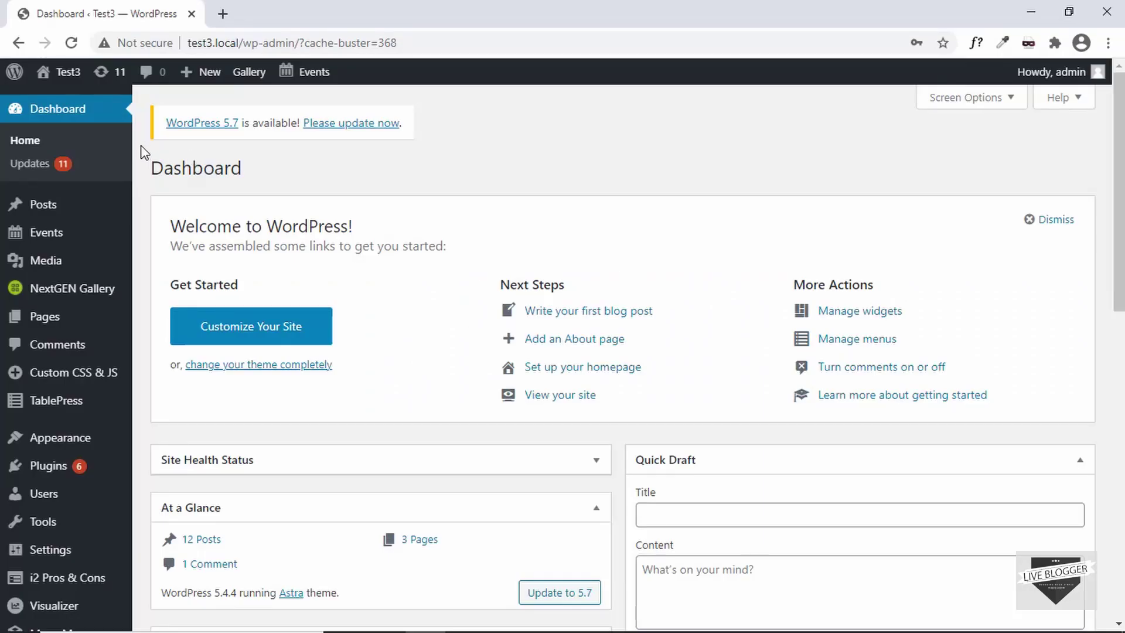
Step: Visit the site's homepage in a new tab from the admin bar's site name menu
mouse_move(61, 89)
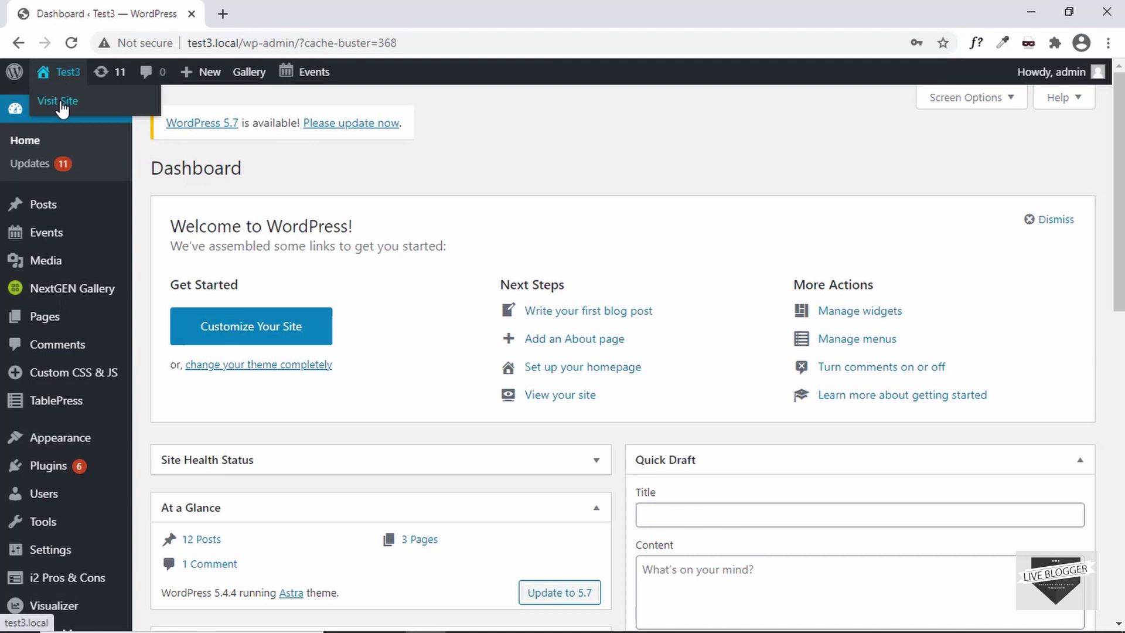
click(62, 105)
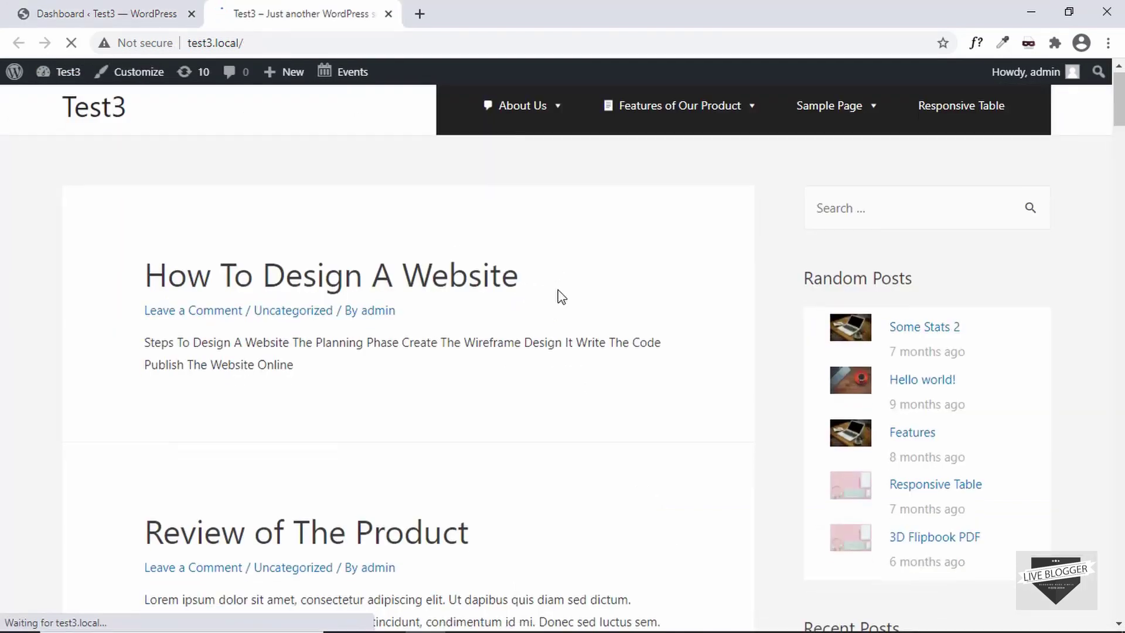
scroll(560, 293, down, 4)
scroll(560, 293, up, 4)
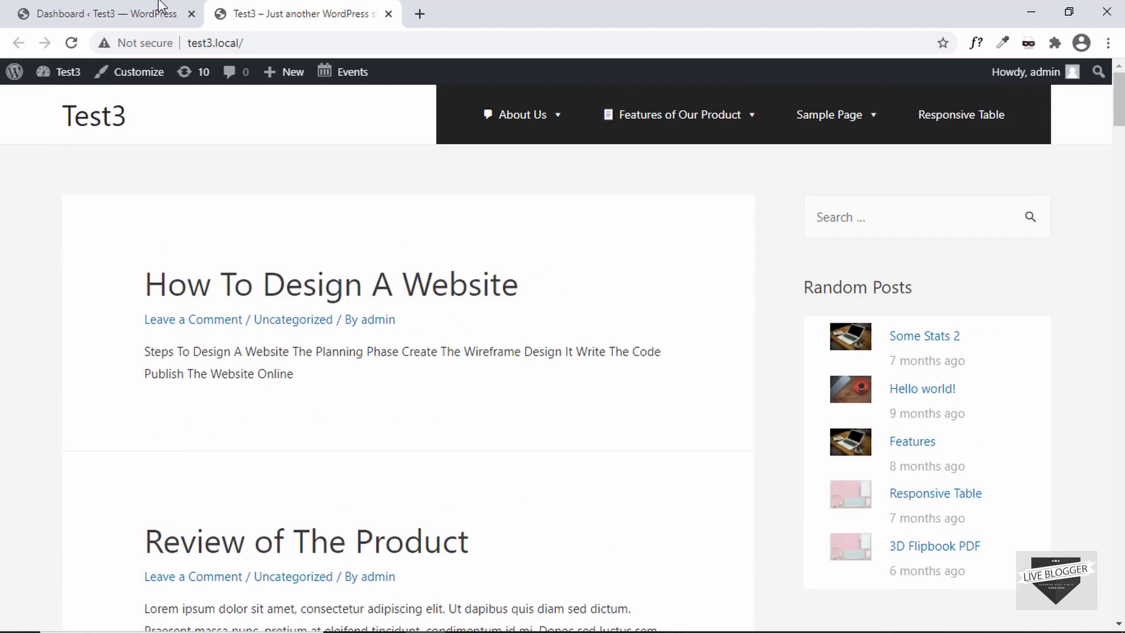
Step: Back in the Dashboard tab, go to Appearance > Themes to see the four installed themes
click(104, 23)
mouse_move(65, 446)
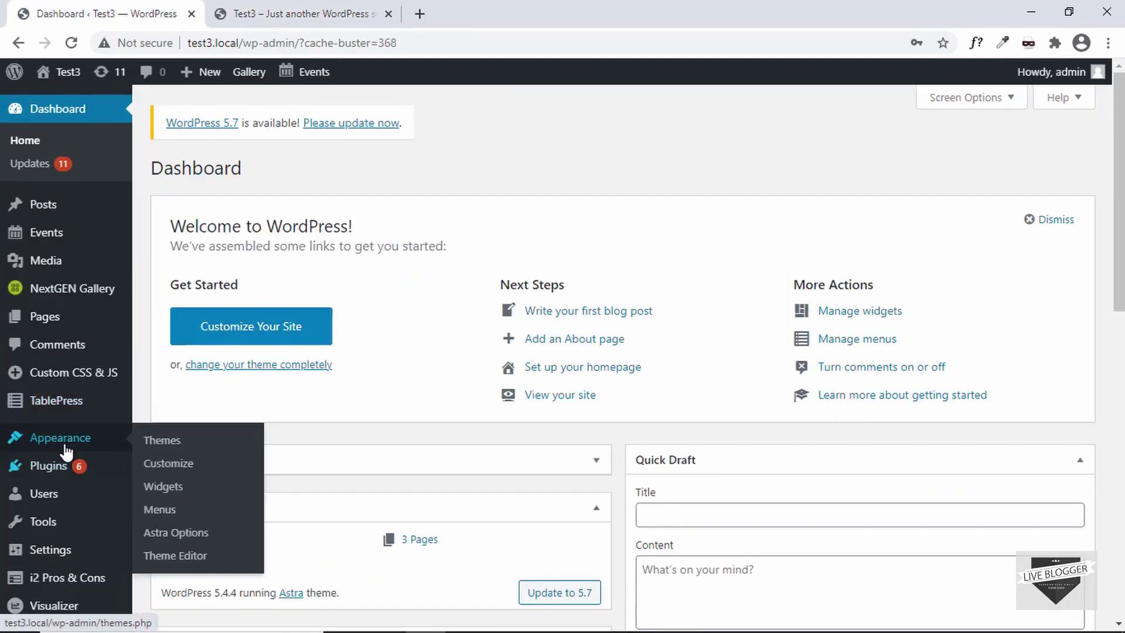
click(163, 442)
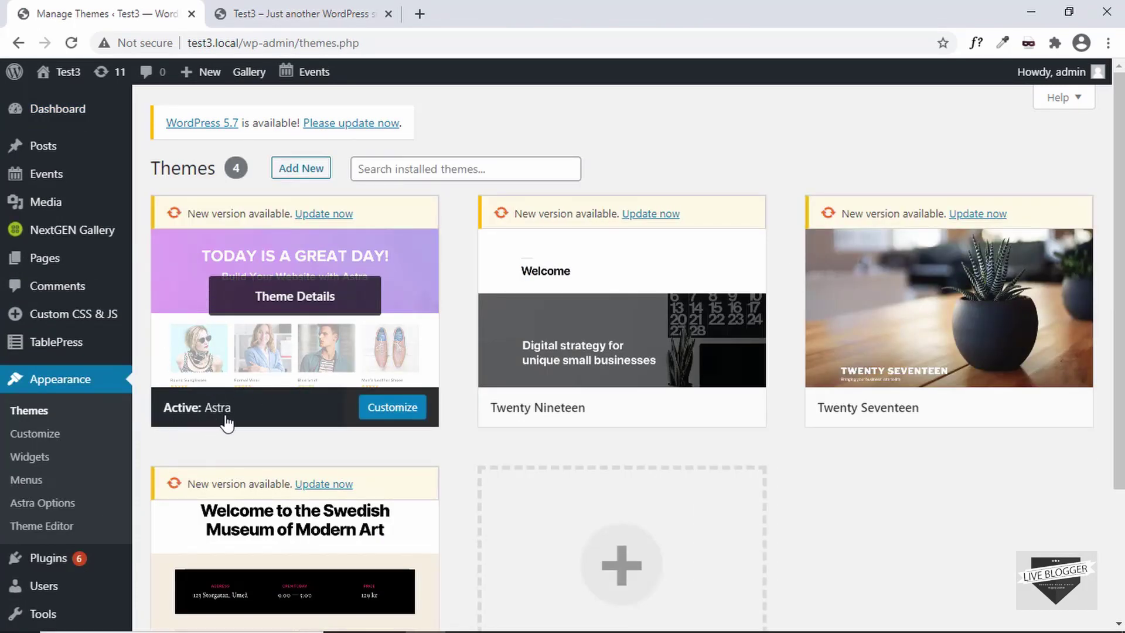
mouse_move(115, 186)
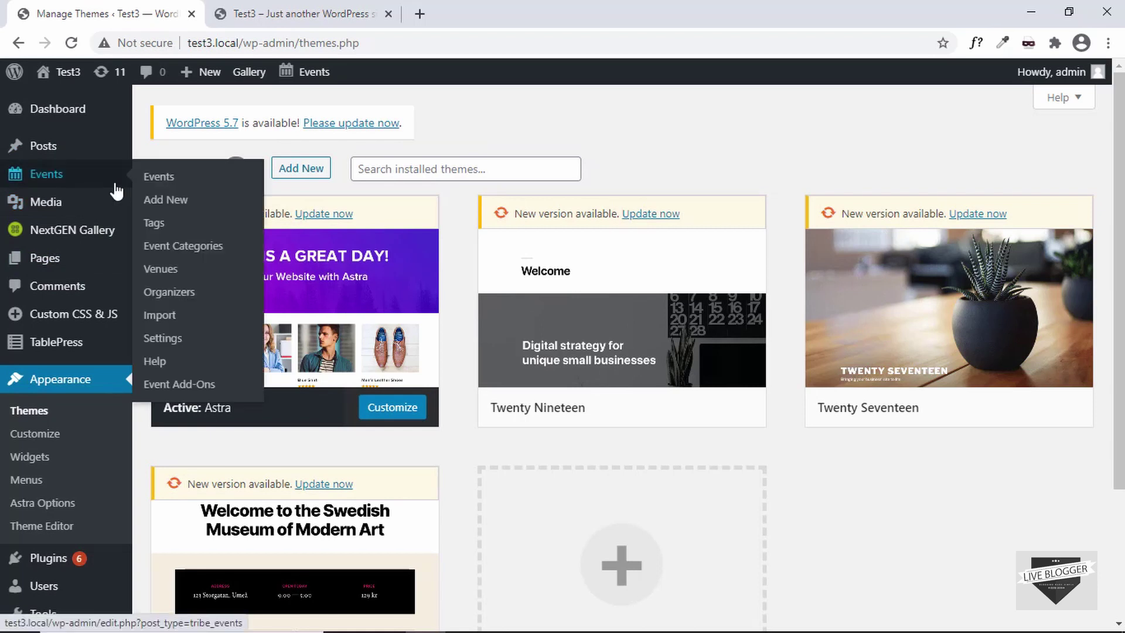
mouse_move(89, 216)
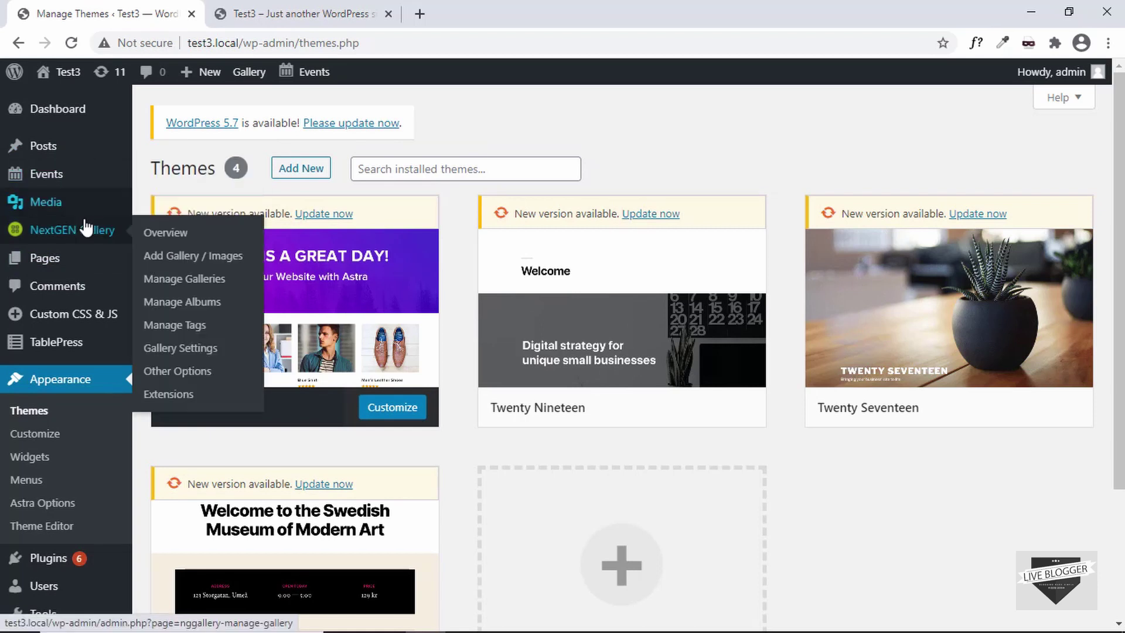
mouse_move(78, 344)
scroll(78, 346, down, 1)
scroll(78, 344, down, 2)
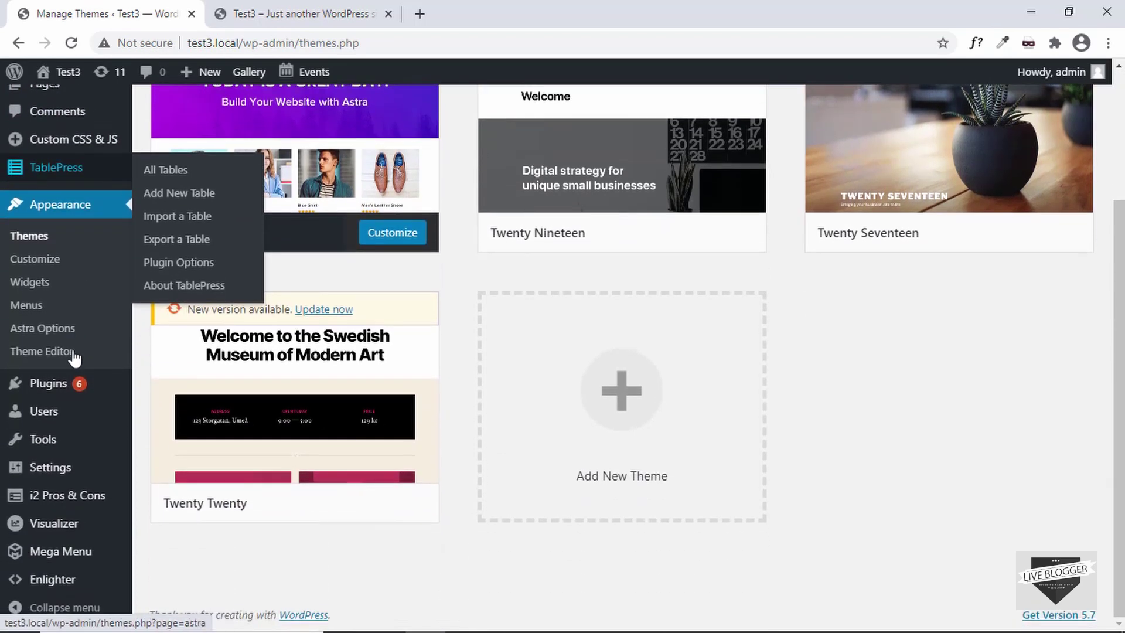
mouse_move(51, 391)
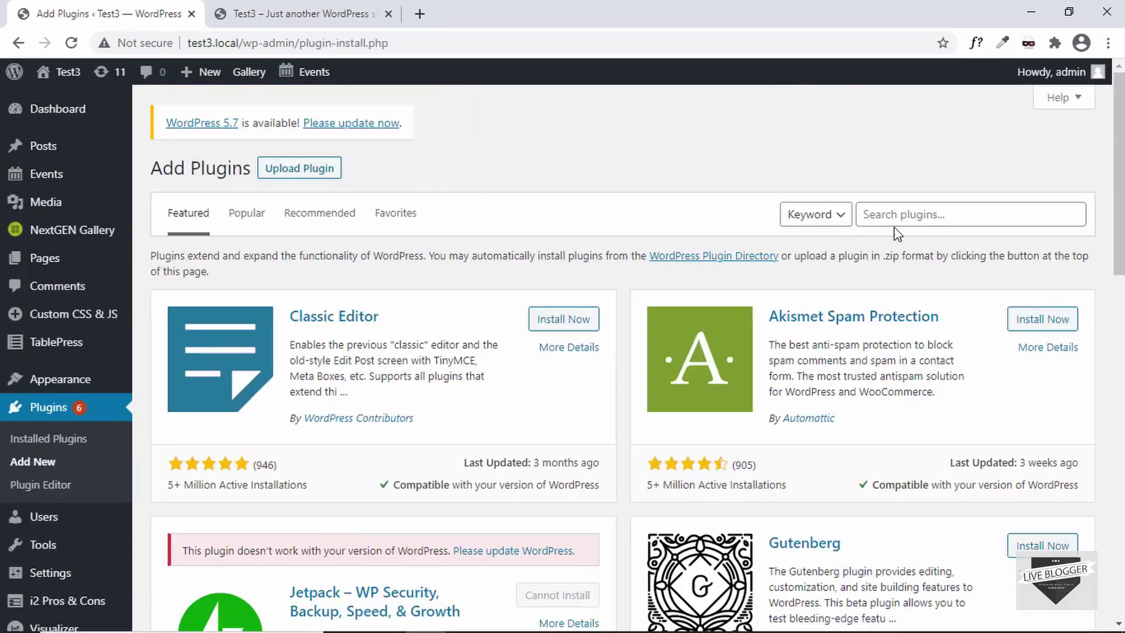
Step: Search plugins for 'flipbox', then install and activate the Flipbox image overlay plugin
click(912, 215)
text(flipboxx)
key(BackSpace)
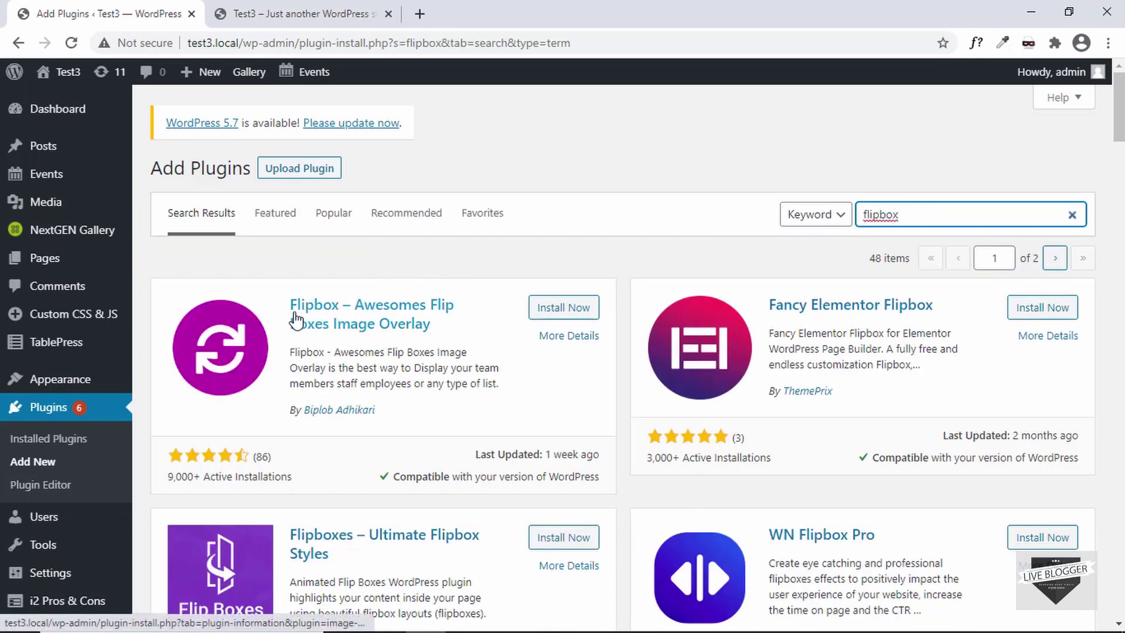
click(566, 308)
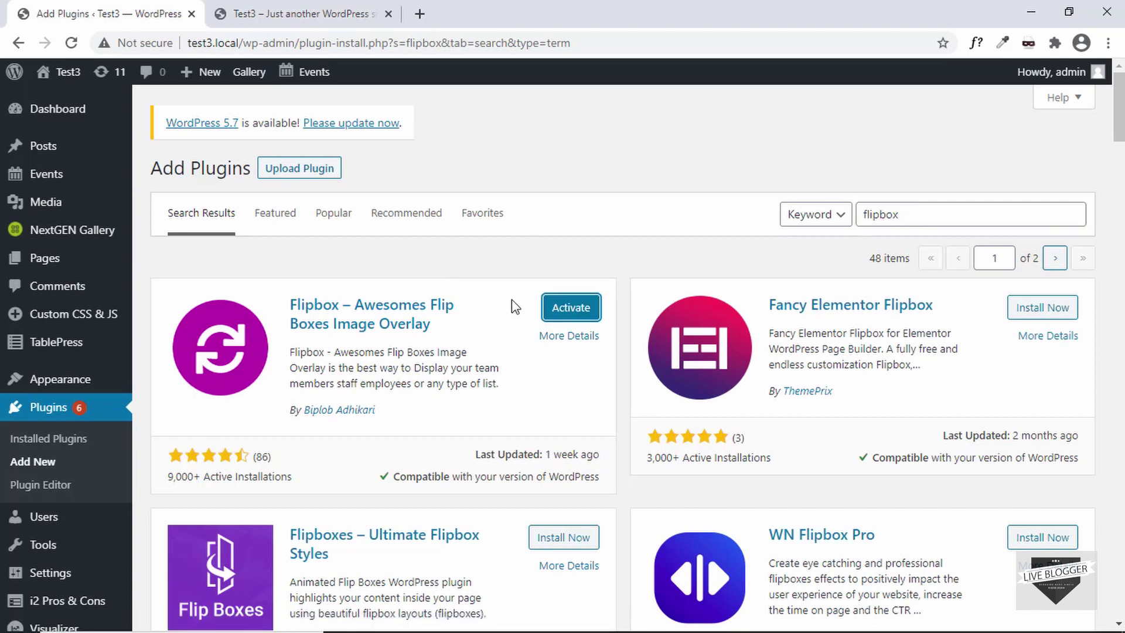
click(573, 313)
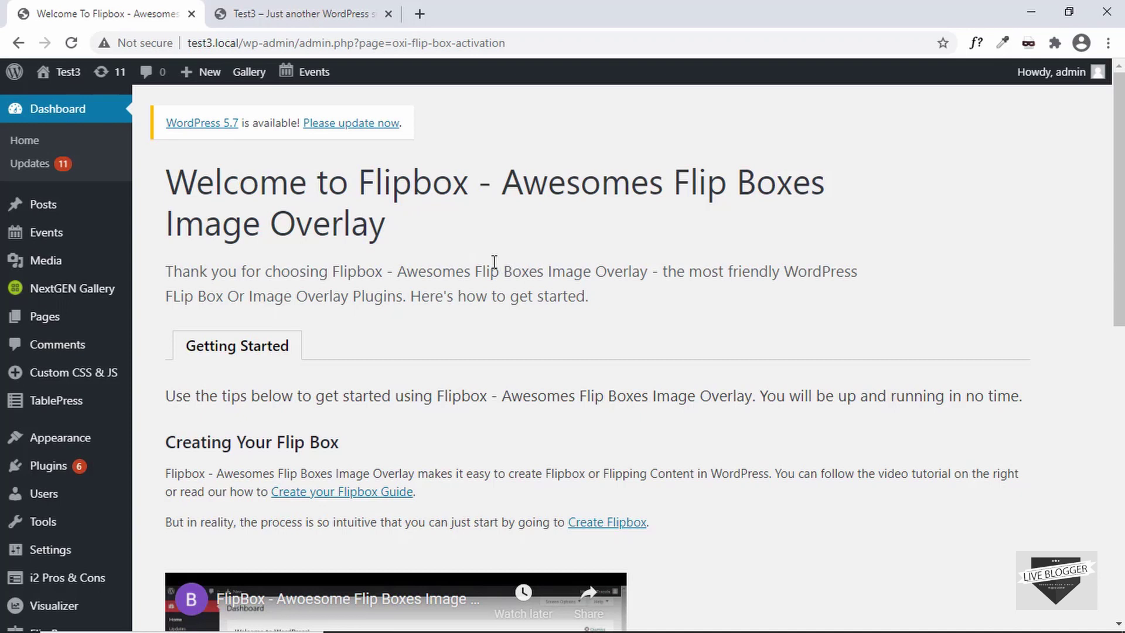
Step: Go to Flip Box > Create New to see the Style 1 layouts
scroll(460, 319, down, 1)
scroll(458, 319, up, 1)
scroll(45, 375, down, 2)
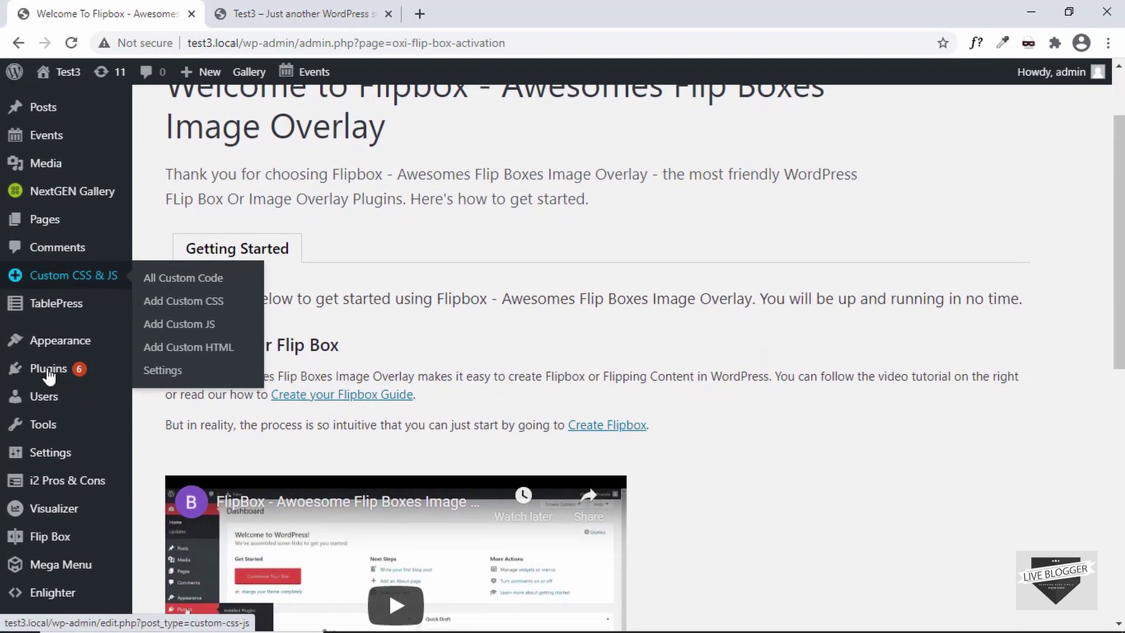
scroll(44, 395, down, 2)
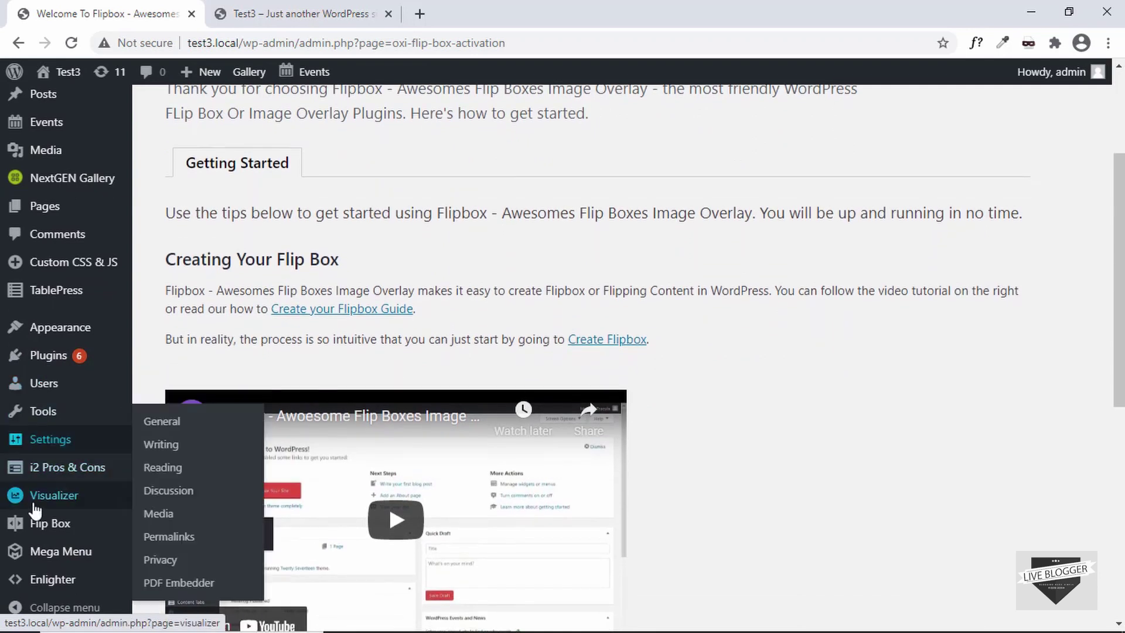
mouse_move(41, 525)
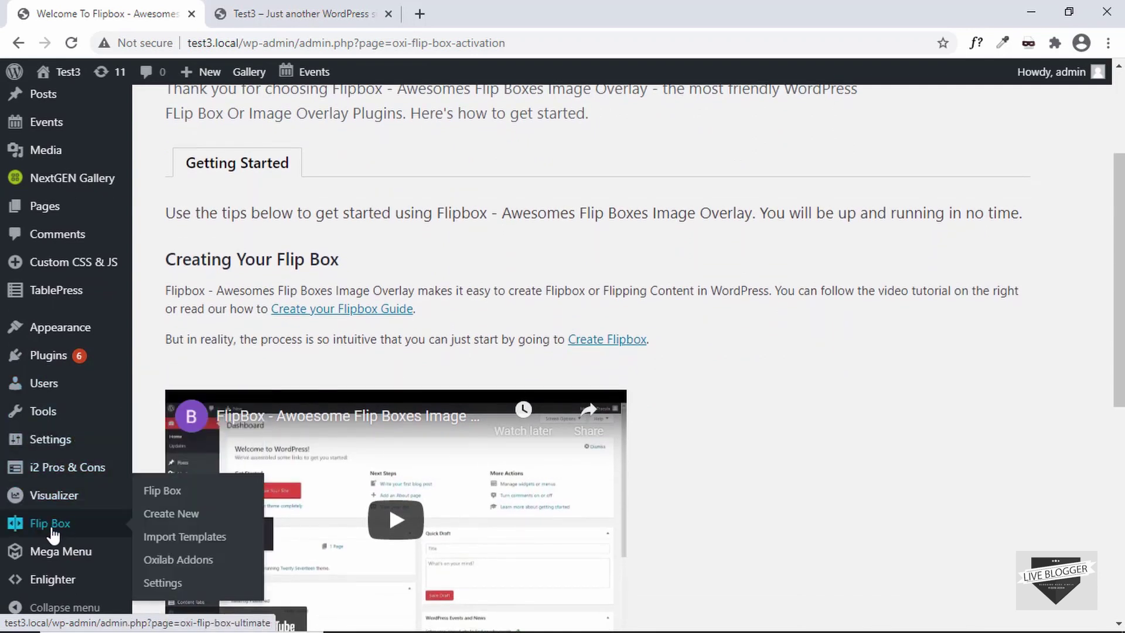
click(183, 517)
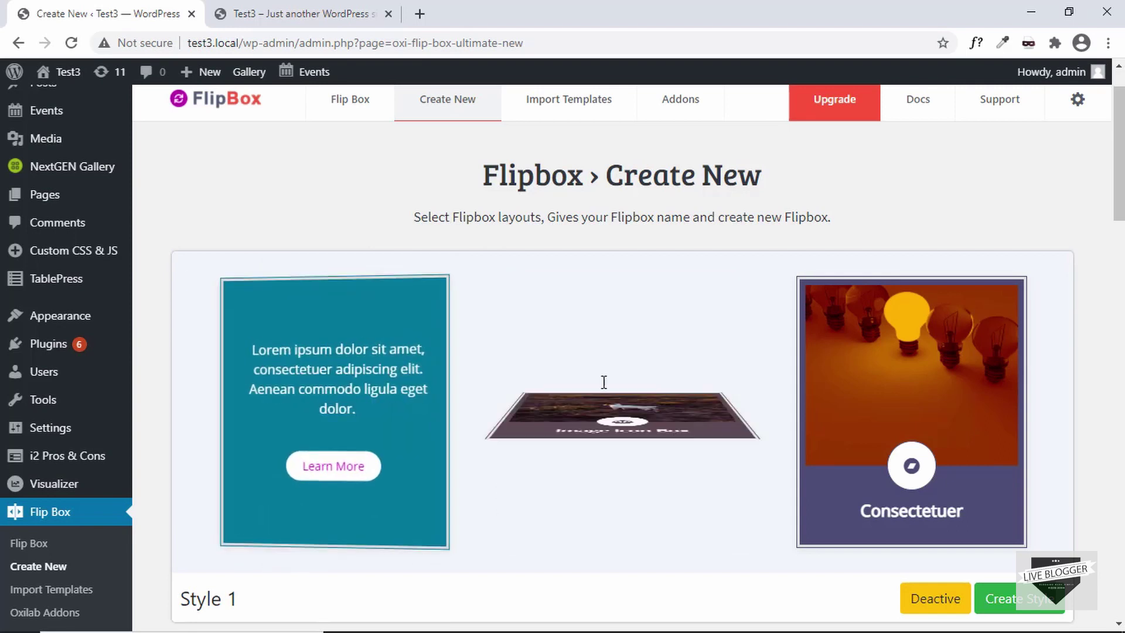
scroll(854, 378, down, 8)
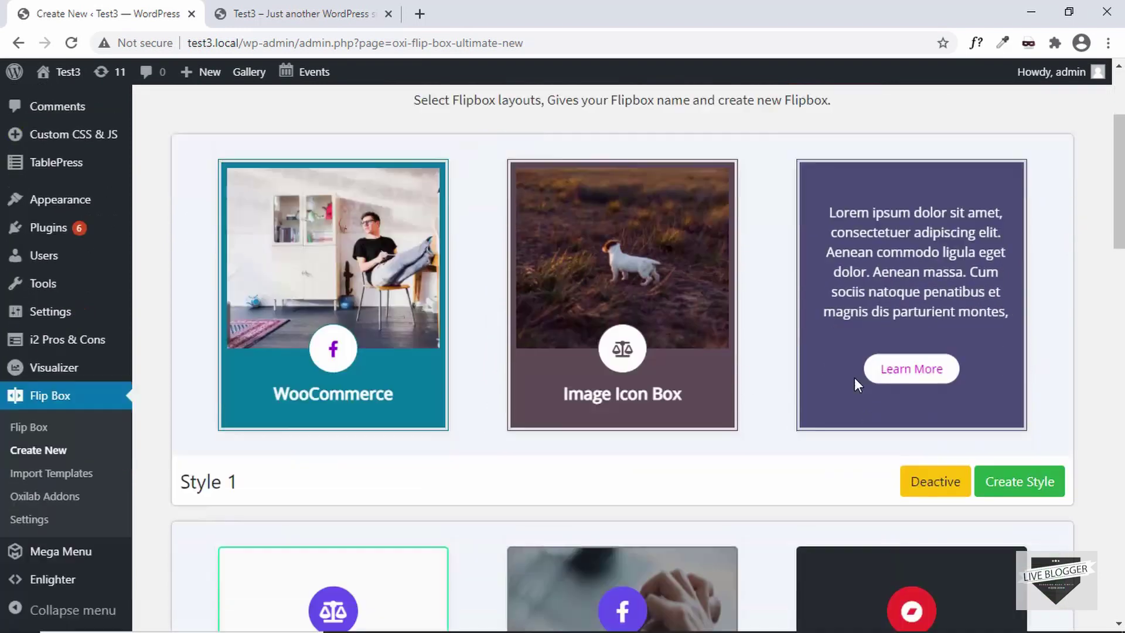
scroll(841, 420, up, 1)
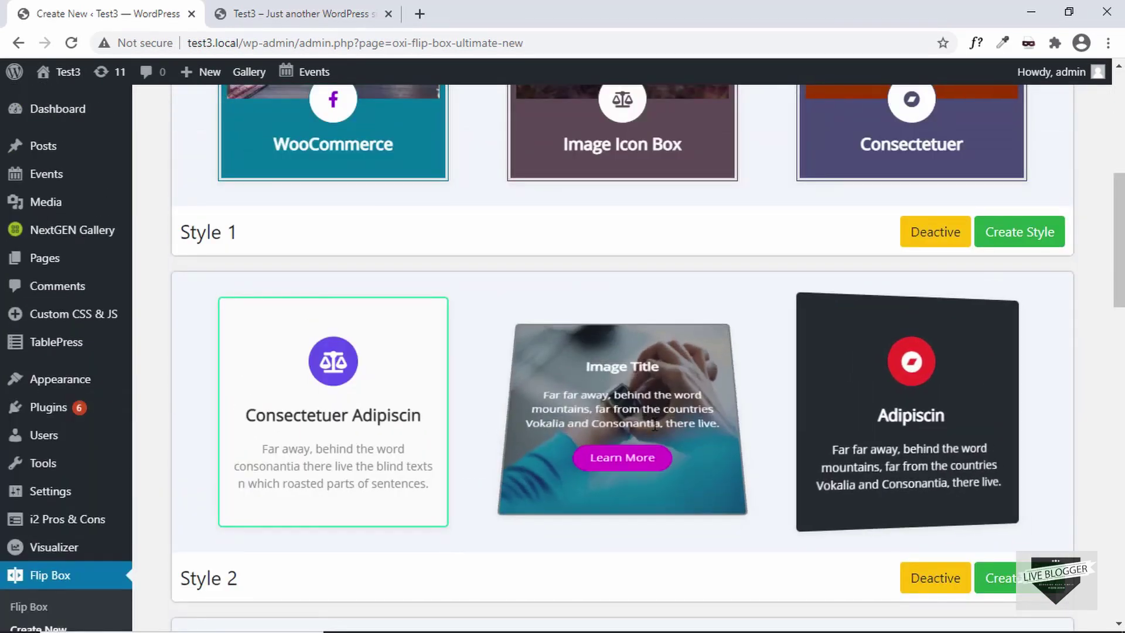
scroll(309, 405, down, 7)
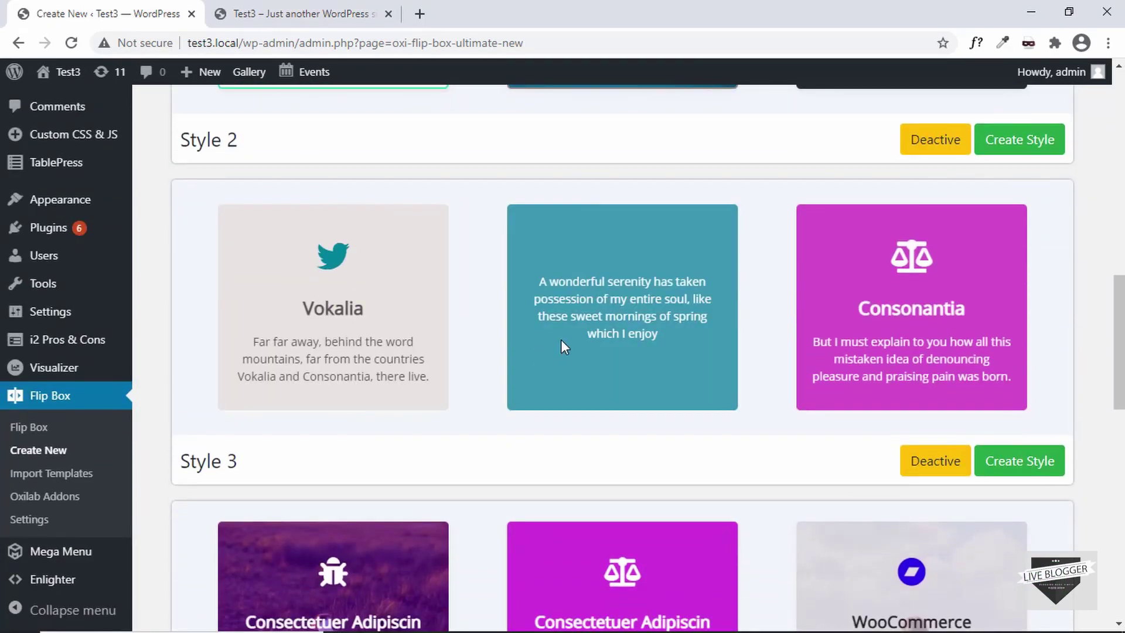
scroll(897, 346, down, 9)
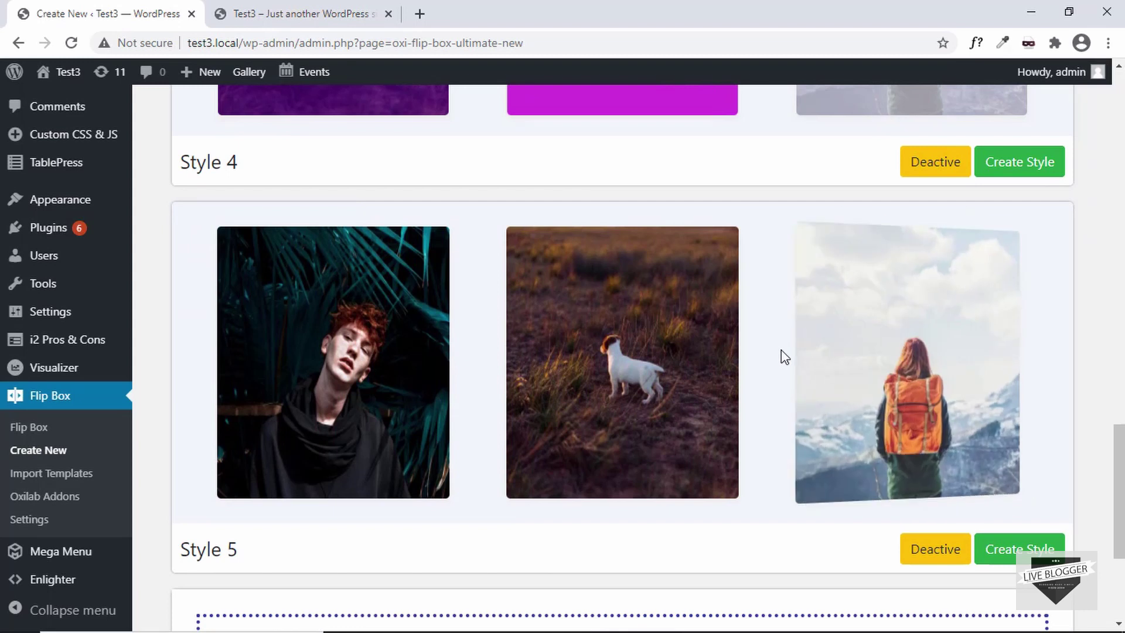
scroll(327, 372, down, 4)
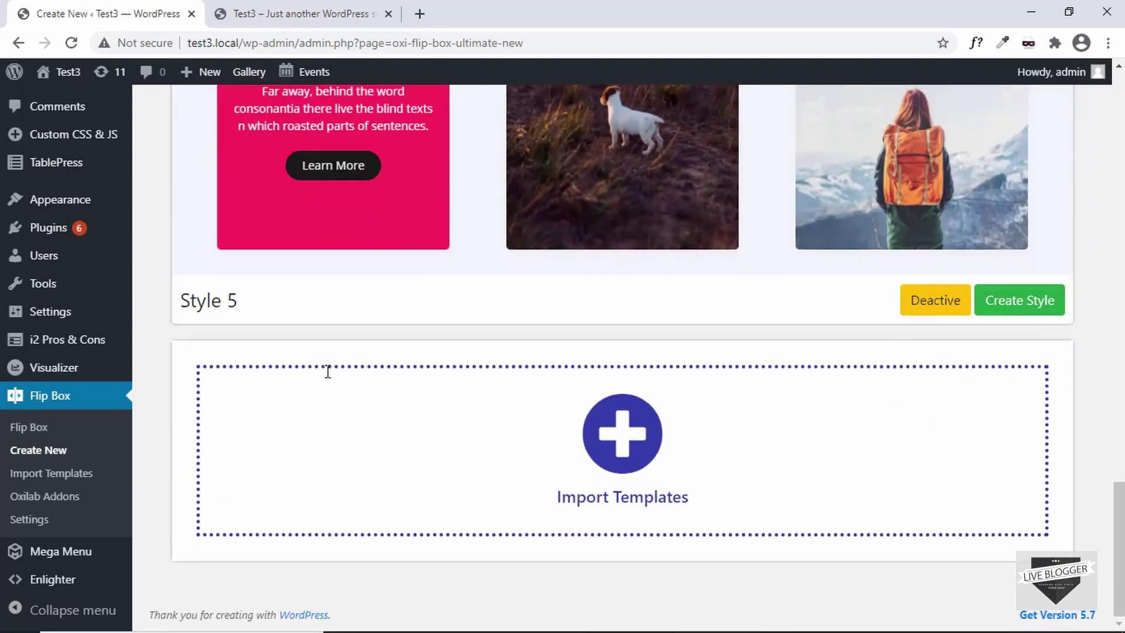
scroll(326, 379, up, 4)
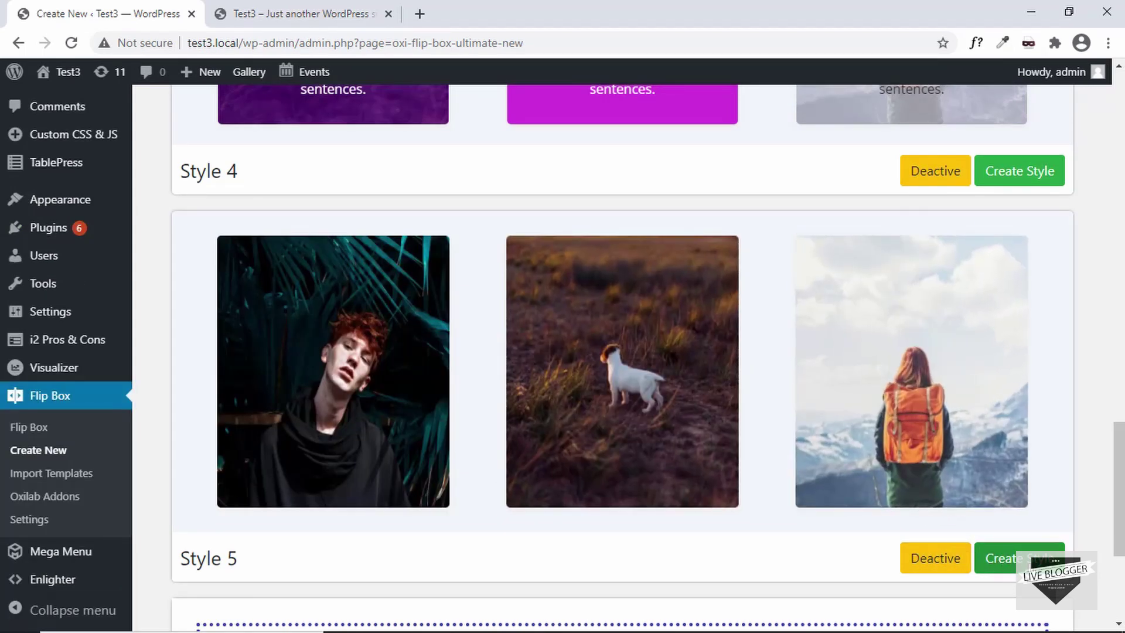
Step: Create a Style 5 flip box with the 3rd layout named 'My Flipbox' and save it
click(1019, 558)
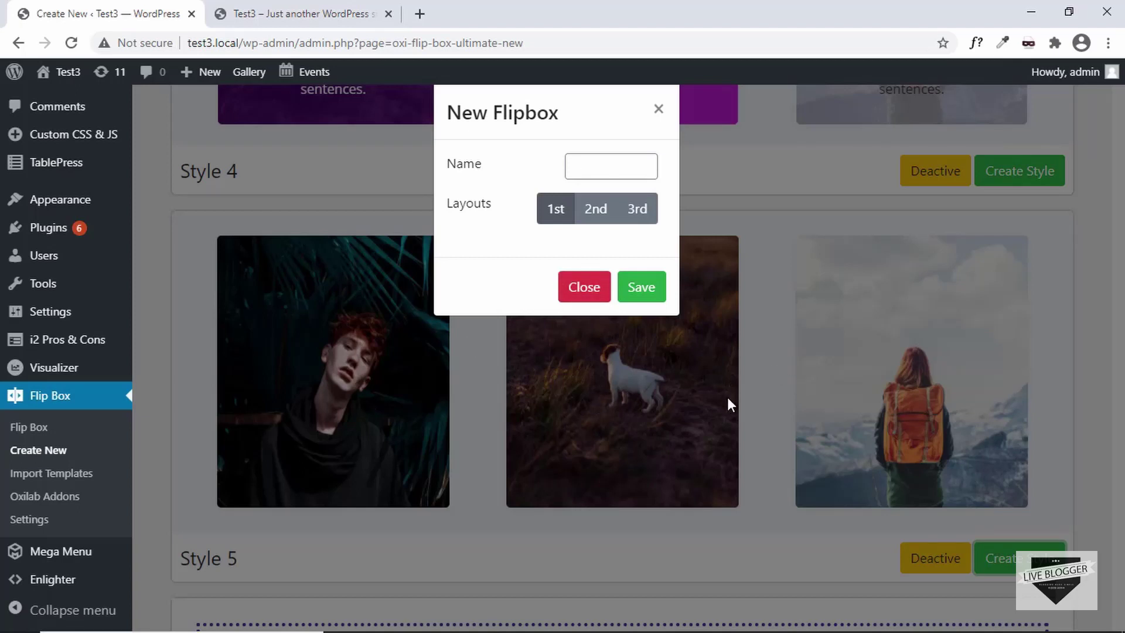
click(575, 299)
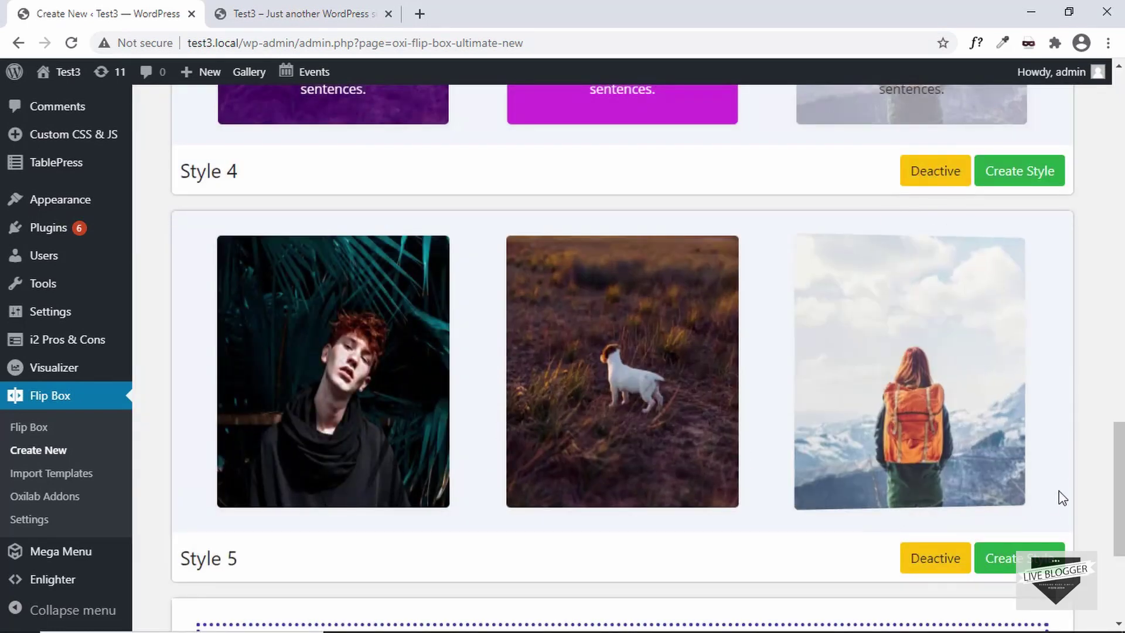
click(999, 558)
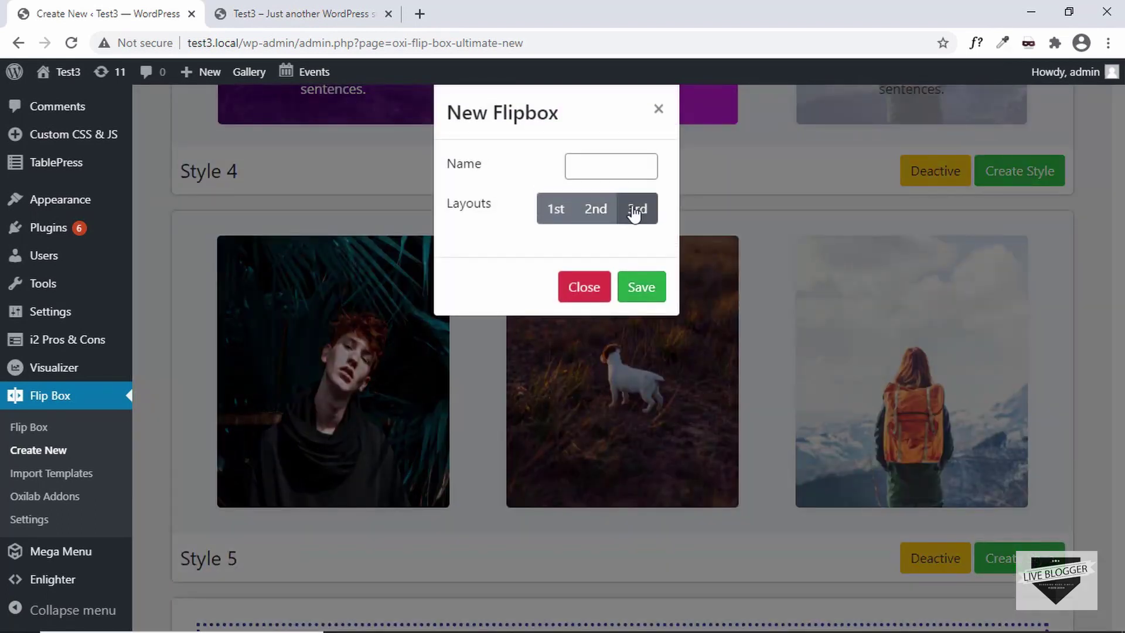
click(602, 169)
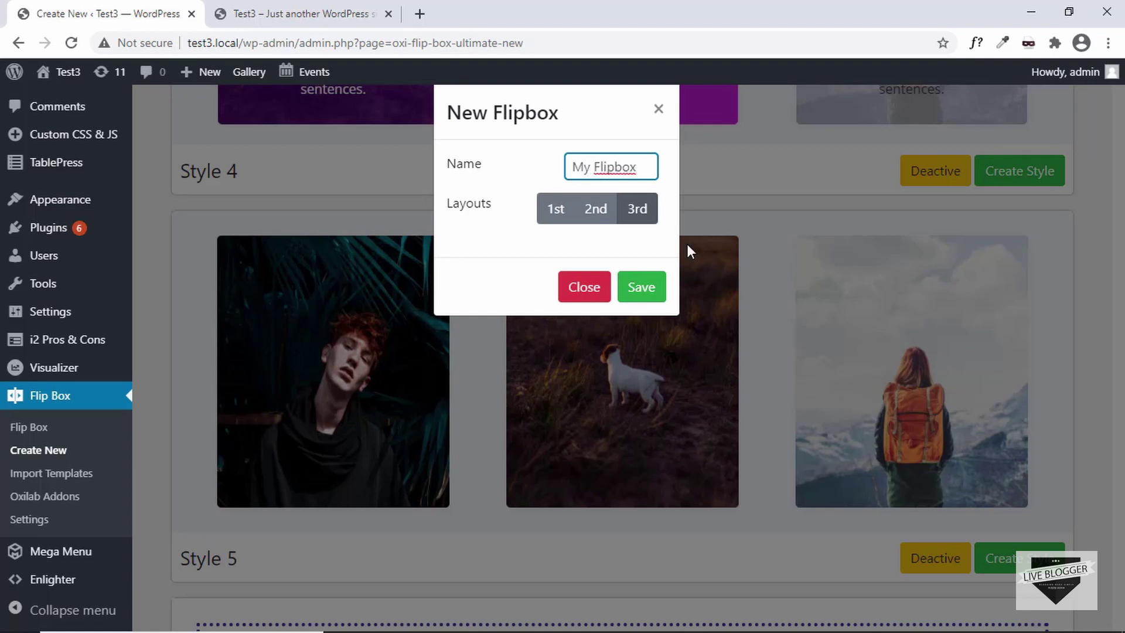
click(637, 290)
scroll(546, 295, down, 5)
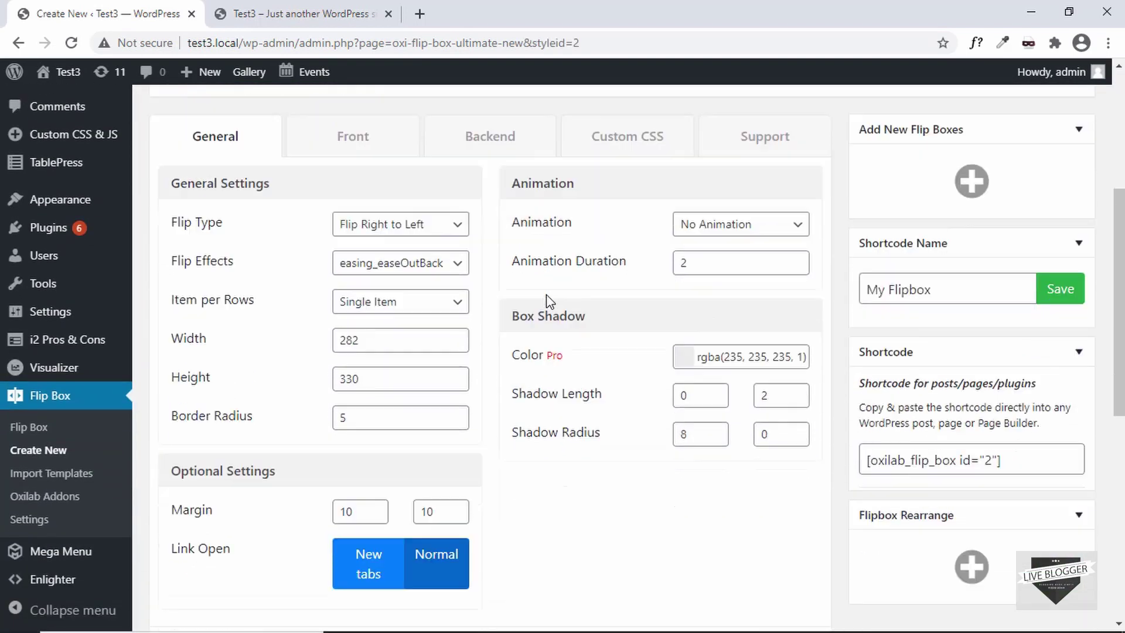
Step: Keep Flip Type as Flip Right to Left and Flip Effects as easing_easeOutBack
scroll(546, 296, down, 2)
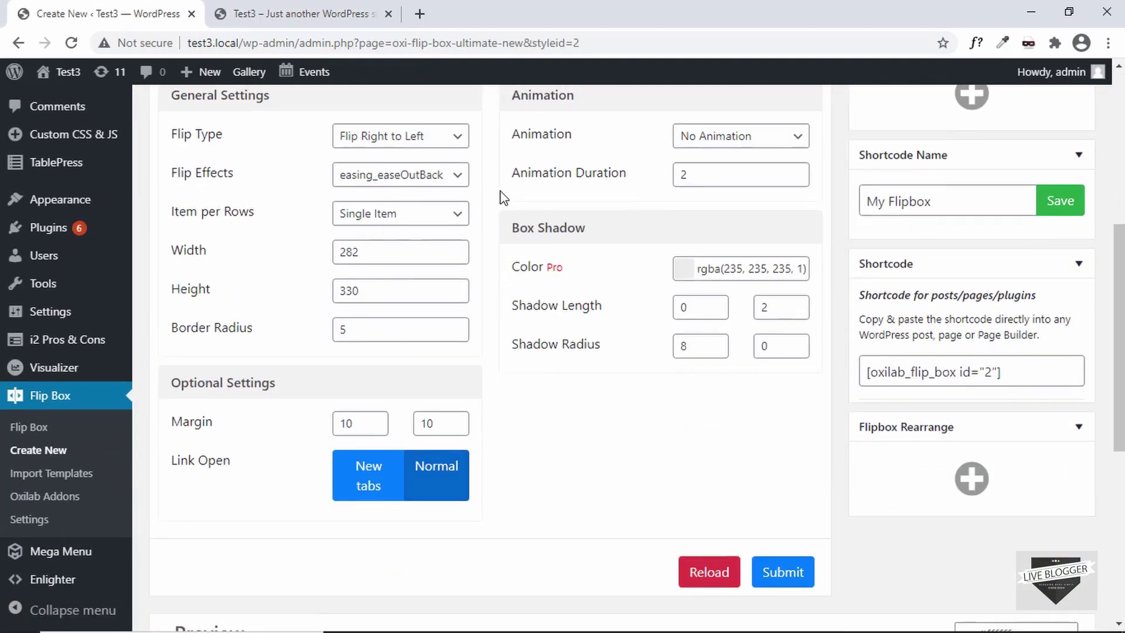
scroll(503, 198, down, 7)
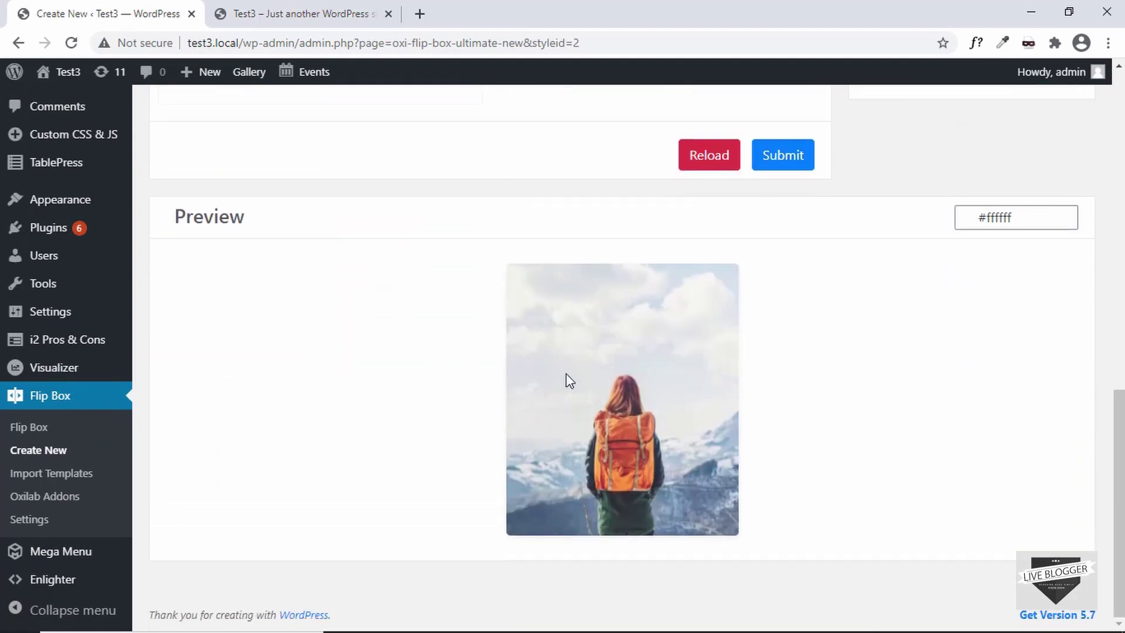
scroll(369, 404, up, 10)
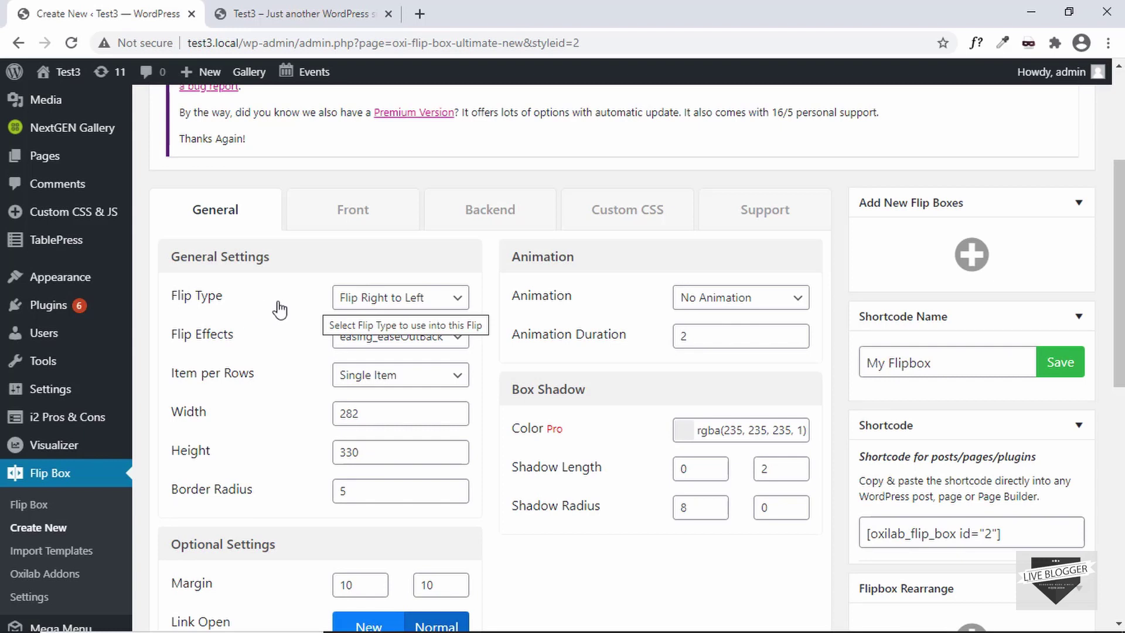
scroll(278, 310, down, 1)
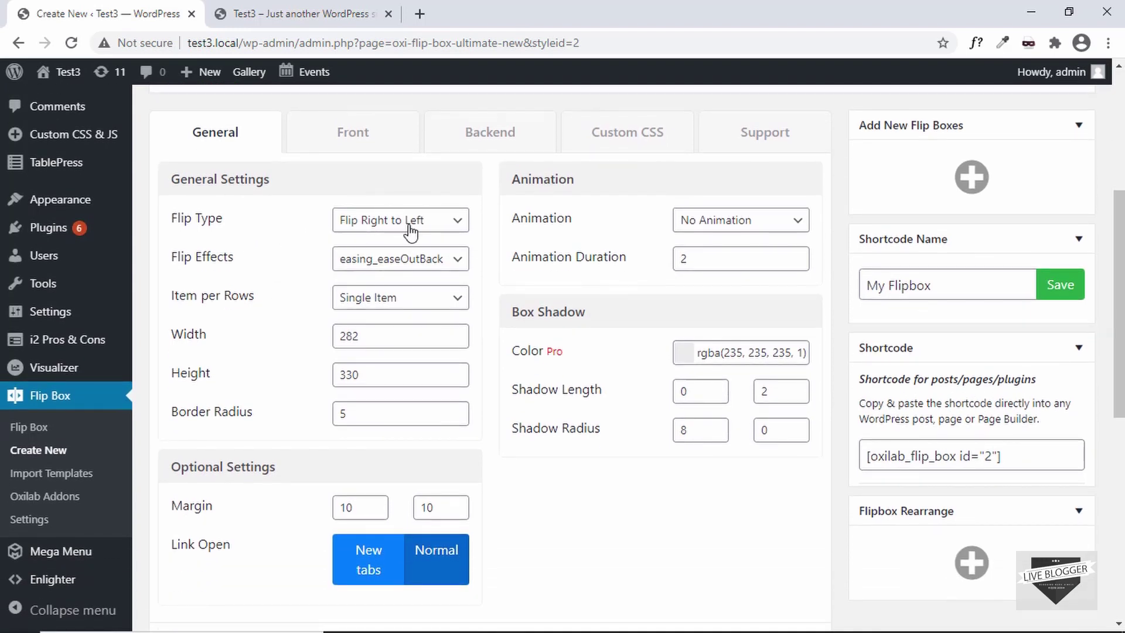
click(410, 232)
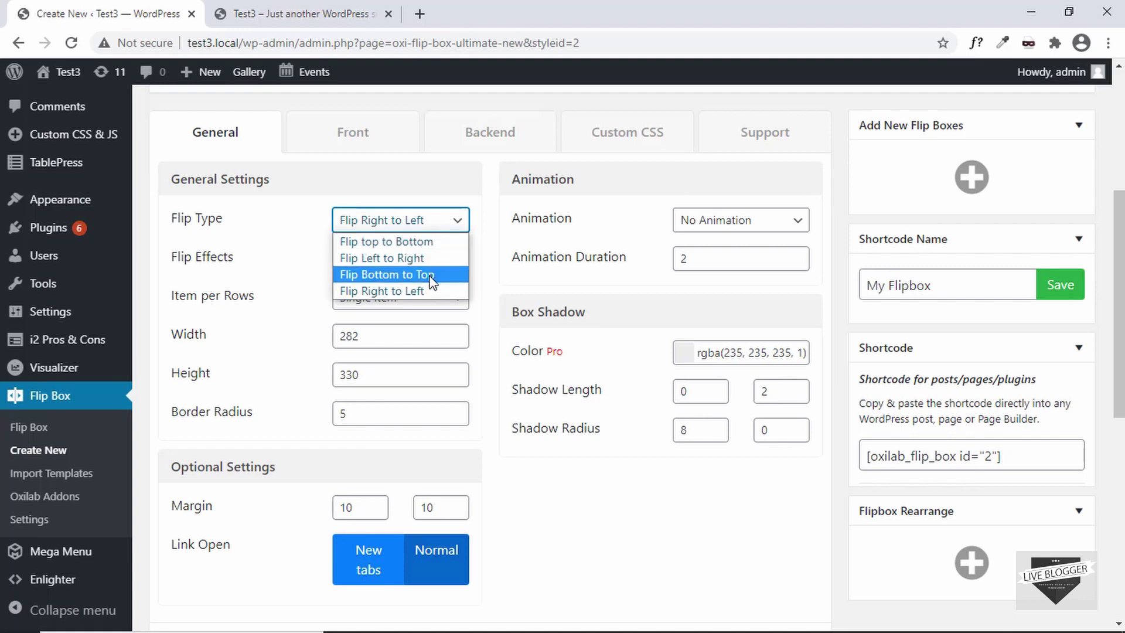
click(195, 225)
scroll(254, 268, down, 1)
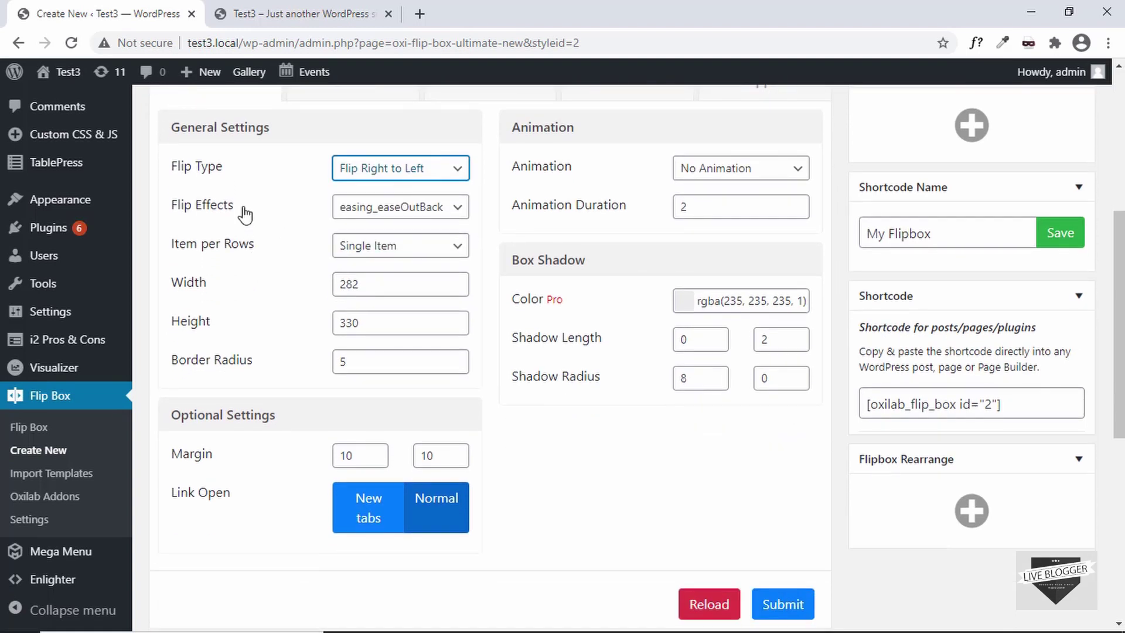
click(384, 211)
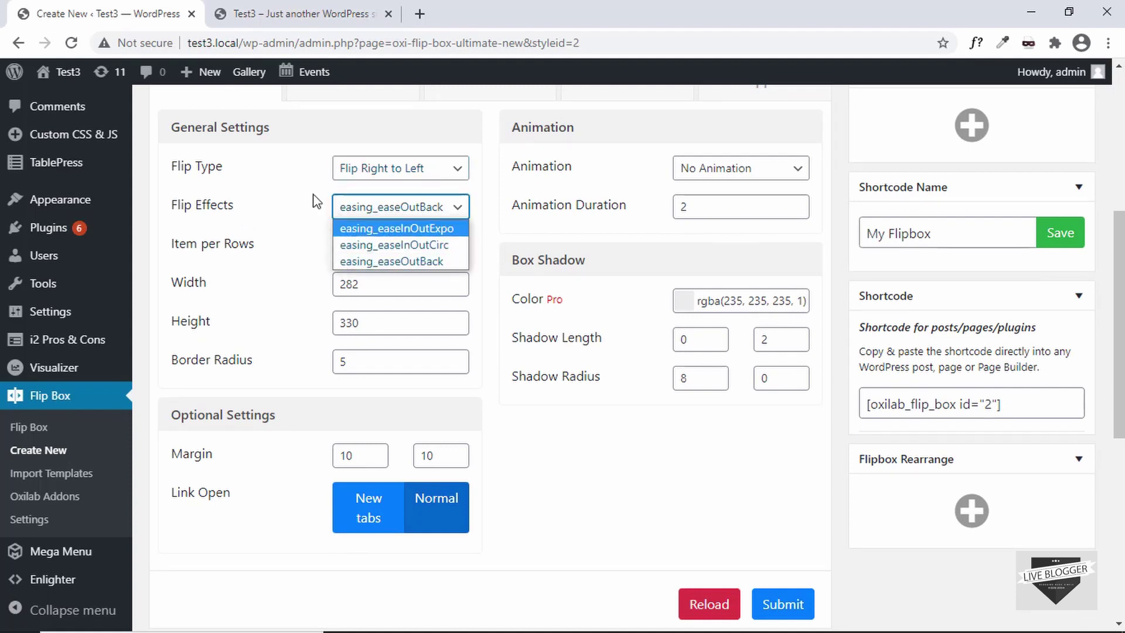
click(266, 227)
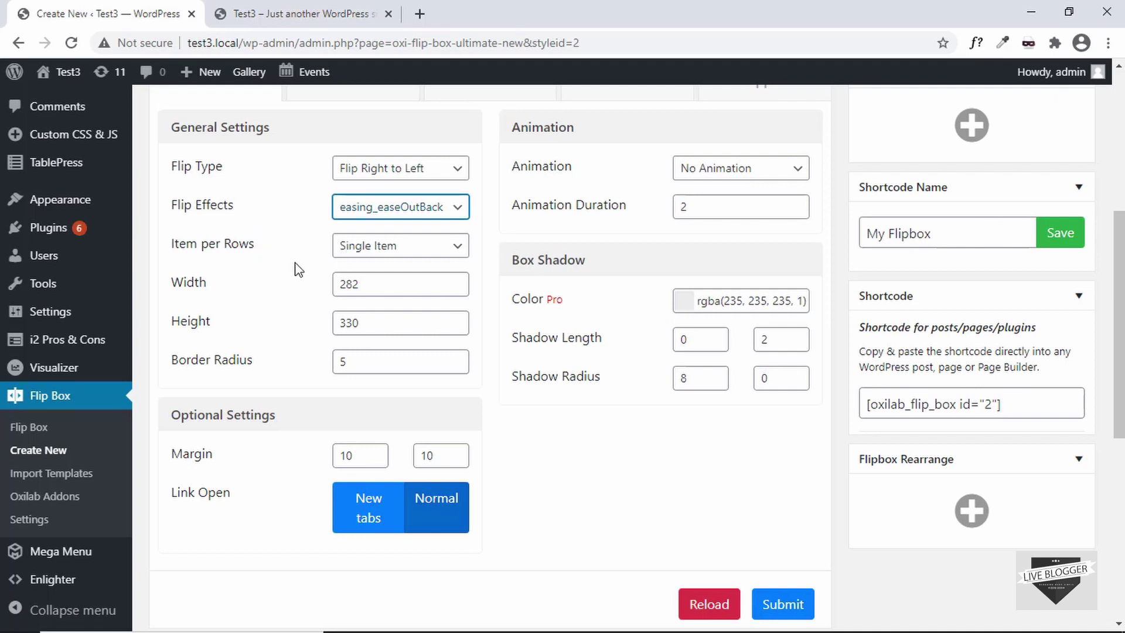
Step: Change the flip box's Border Radius from 5 to 8
scroll(281, 275, down, 1)
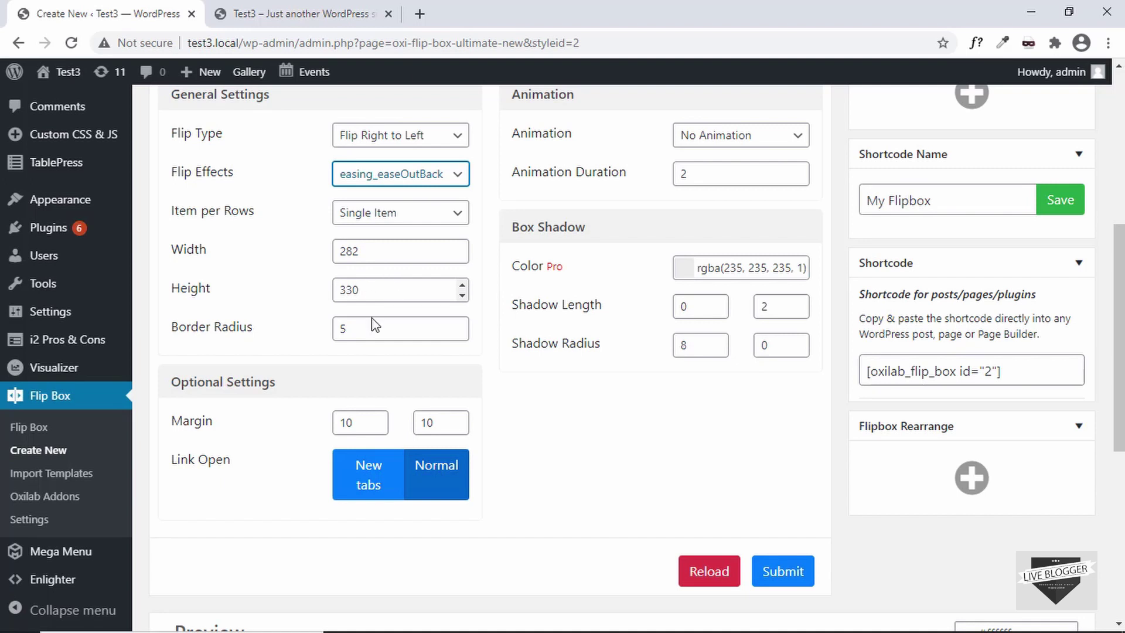
scroll(364, 337, down, 8)
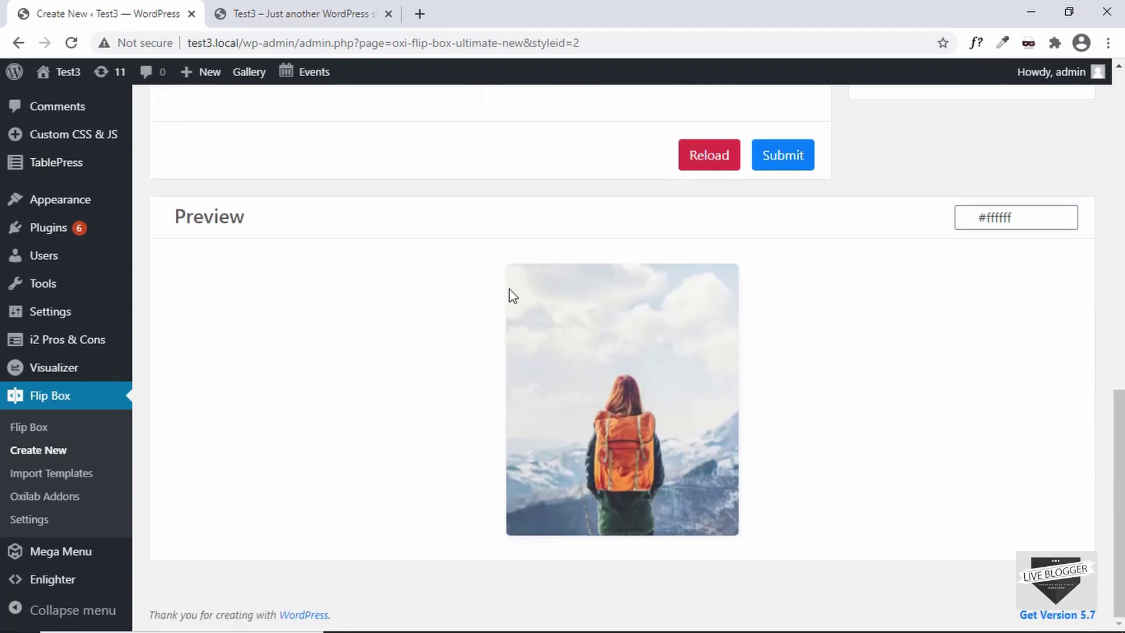
scroll(434, 328, up, 8)
click(380, 327)
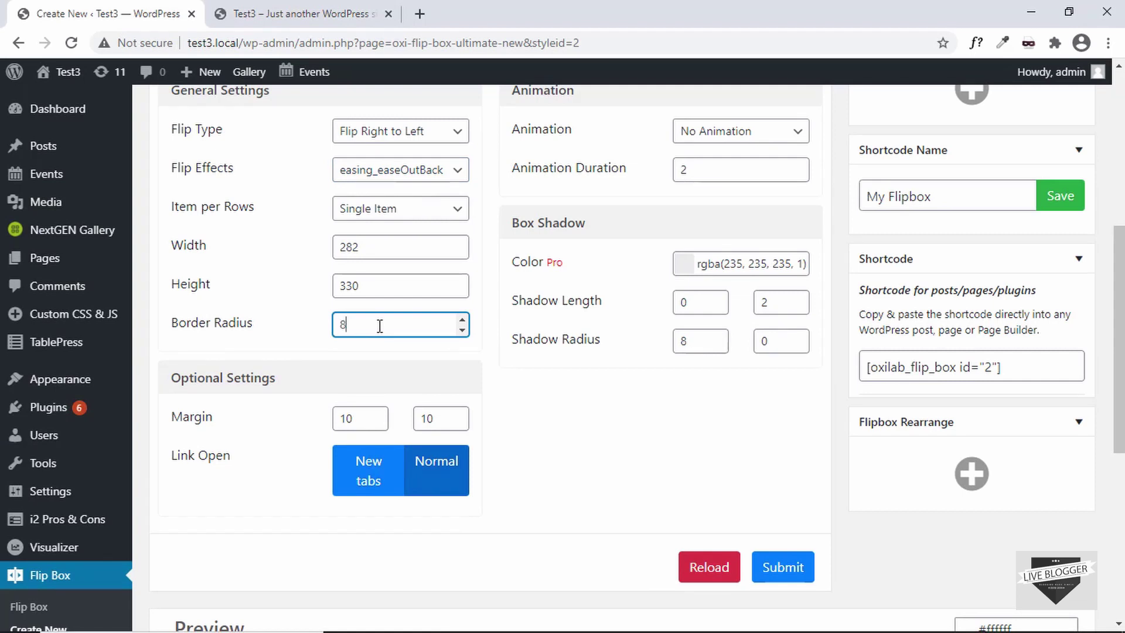
scroll(239, 489, down, 1)
scroll(251, 435, up, 1)
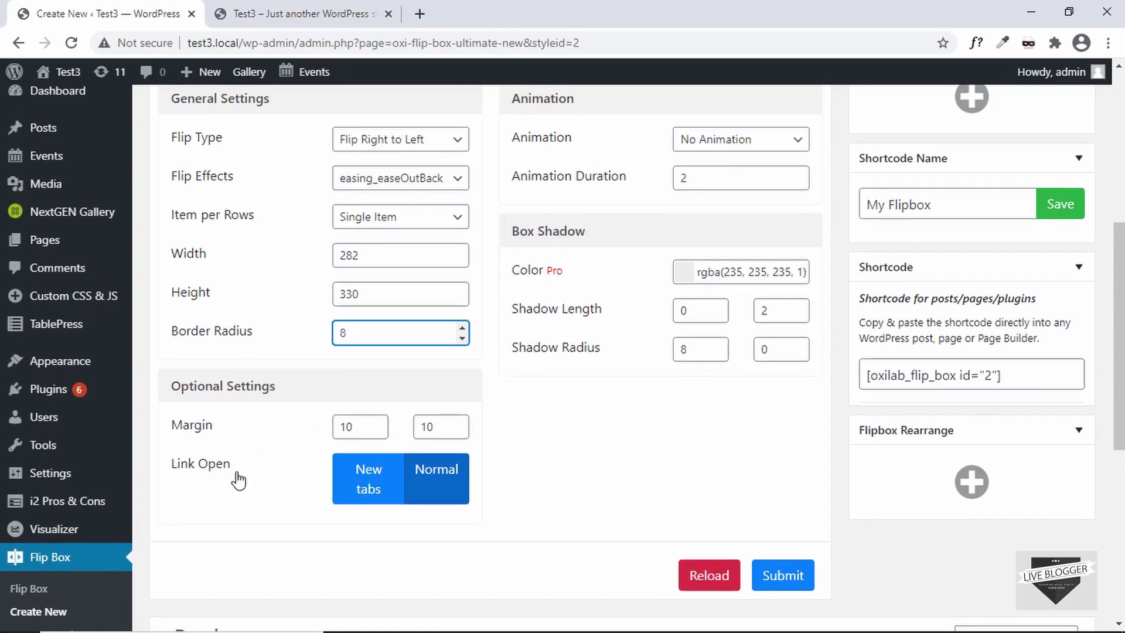
scroll(239, 480, down, 1)
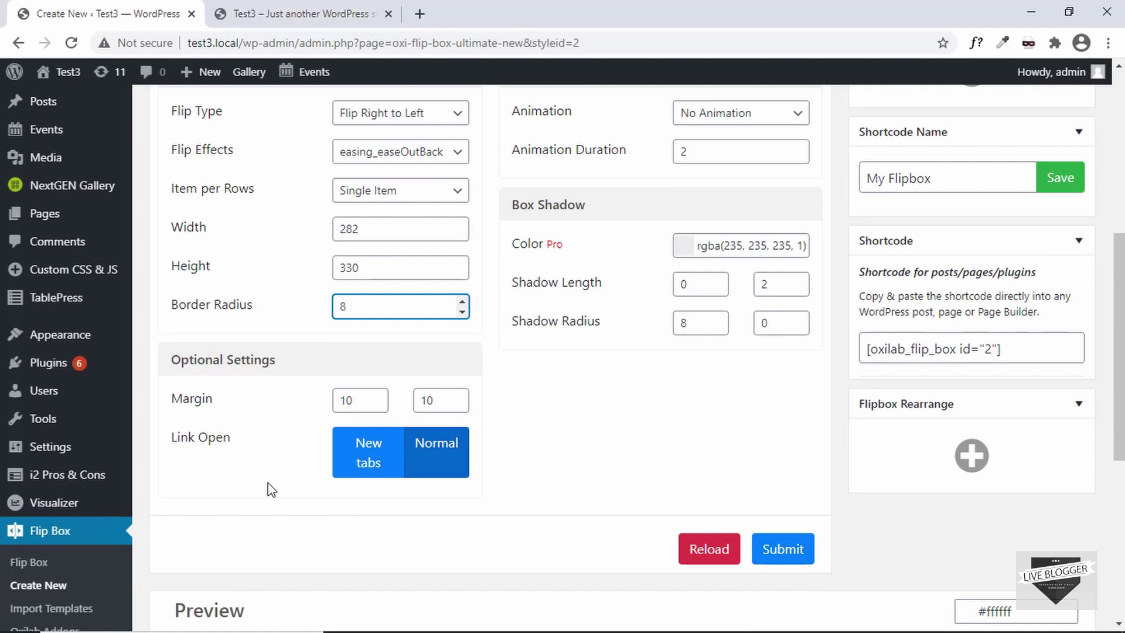
scroll(271, 490, down, 8)
mouse_move(621, 550)
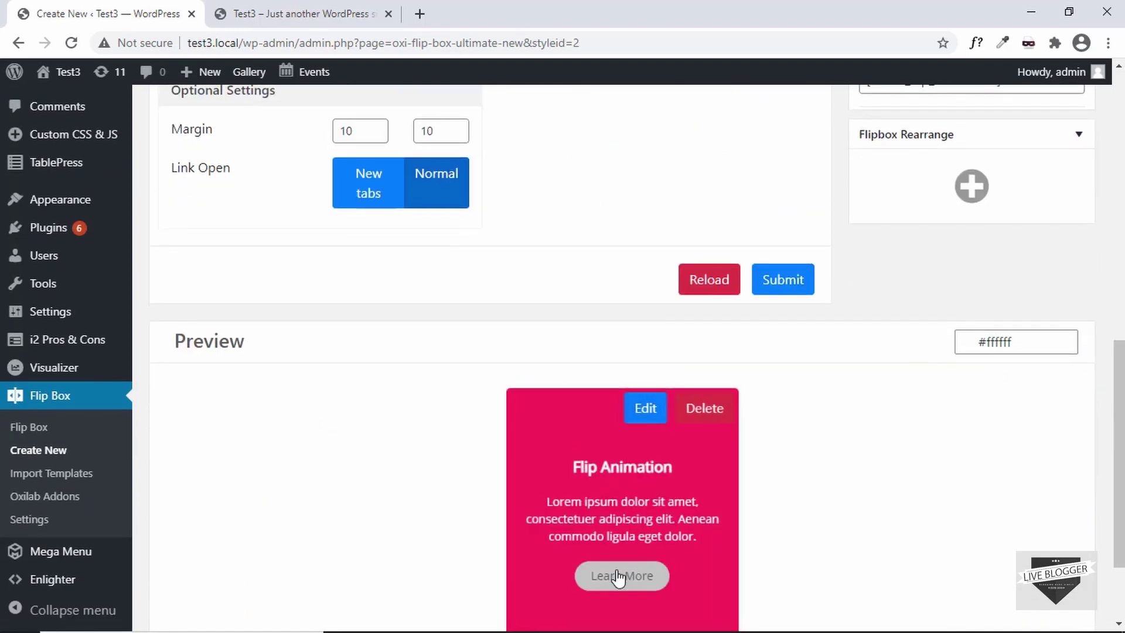
scroll(239, 495, up, 8)
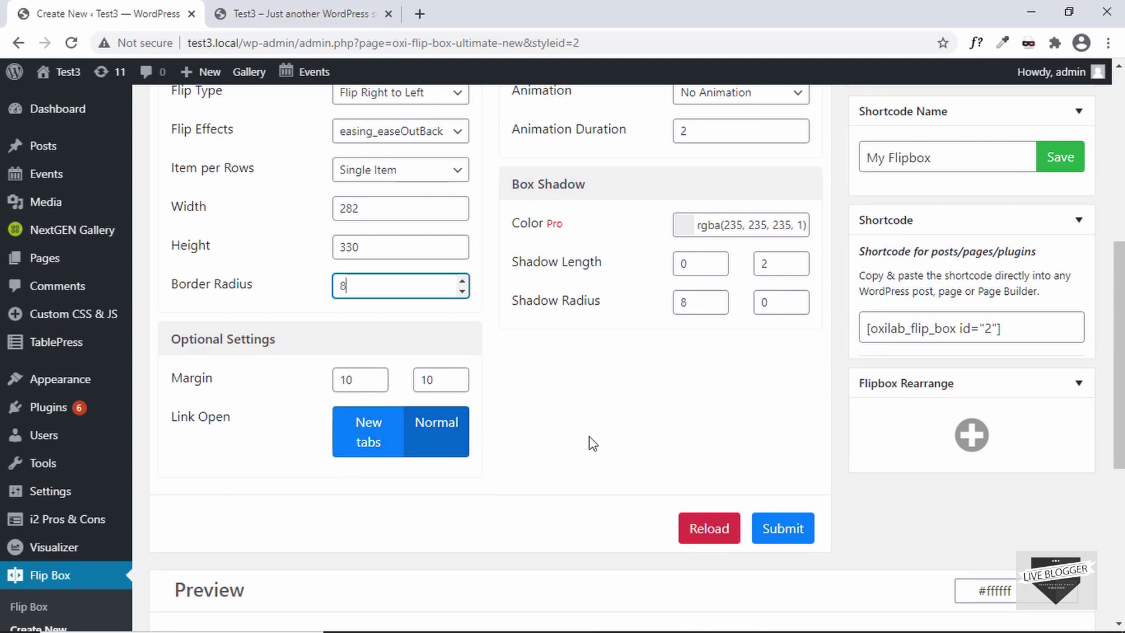
scroll(586, 457, up, 5)
scroll(555, 453, down, 1)
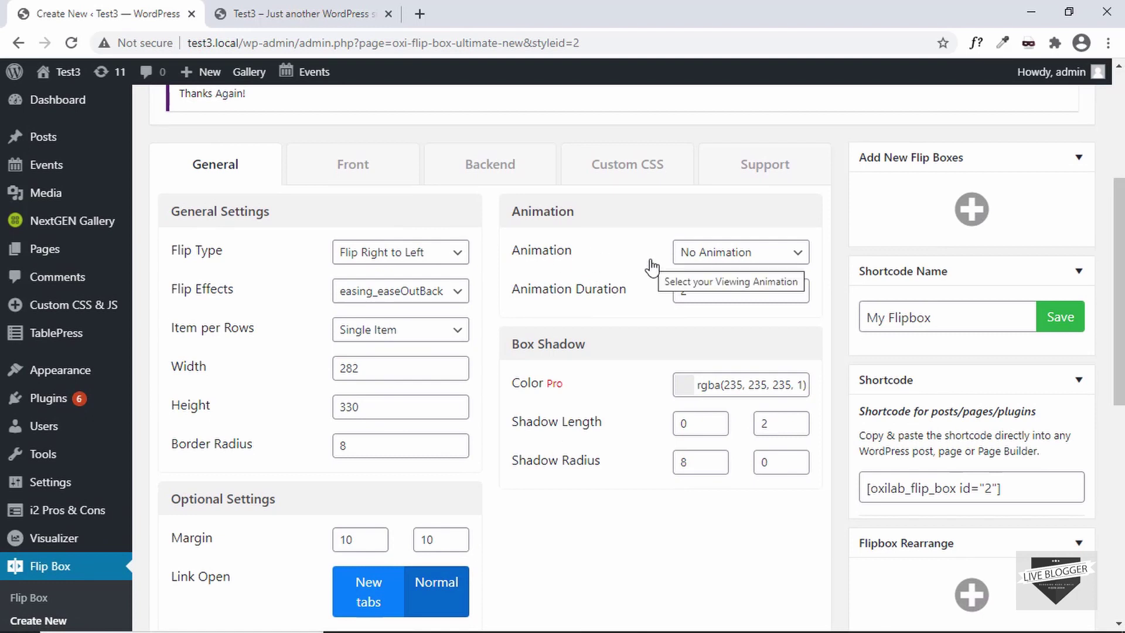
scroll(547, 485, down, 6)
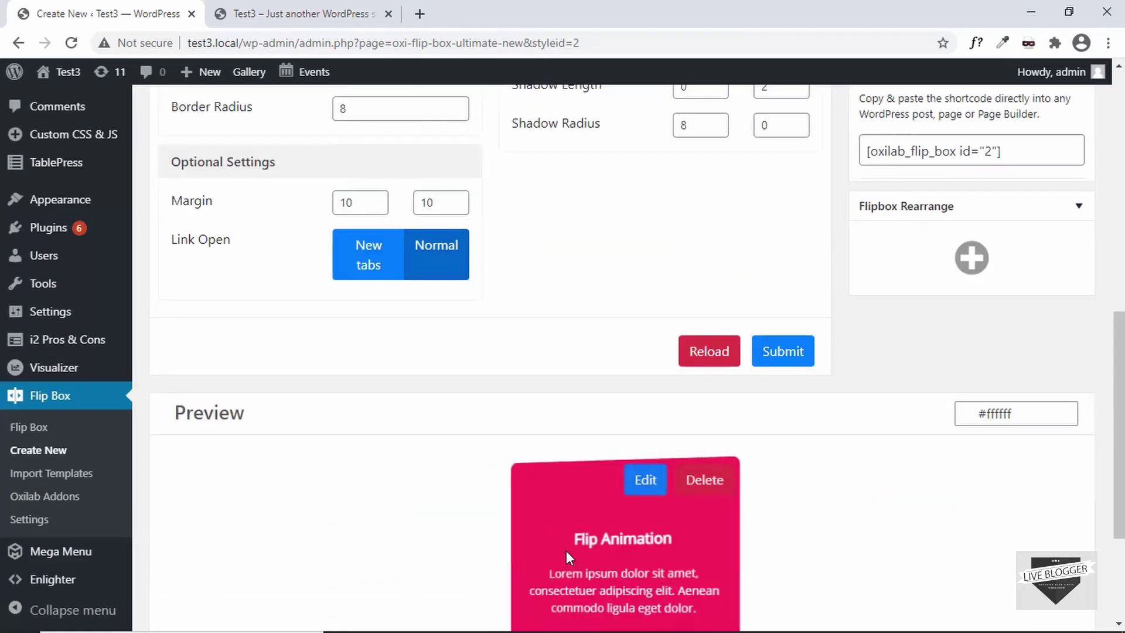
scroll(586, 481, up, 7)
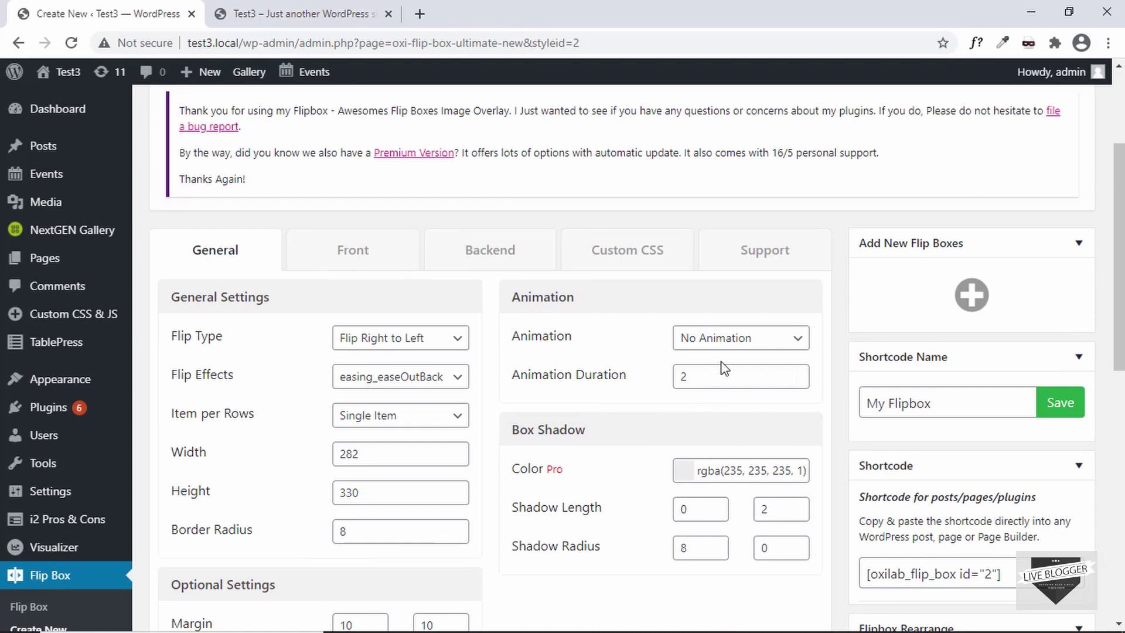
Step: Set the flip box Animation to 'shake' and review its duration and box shadow settings
click(740, 346)
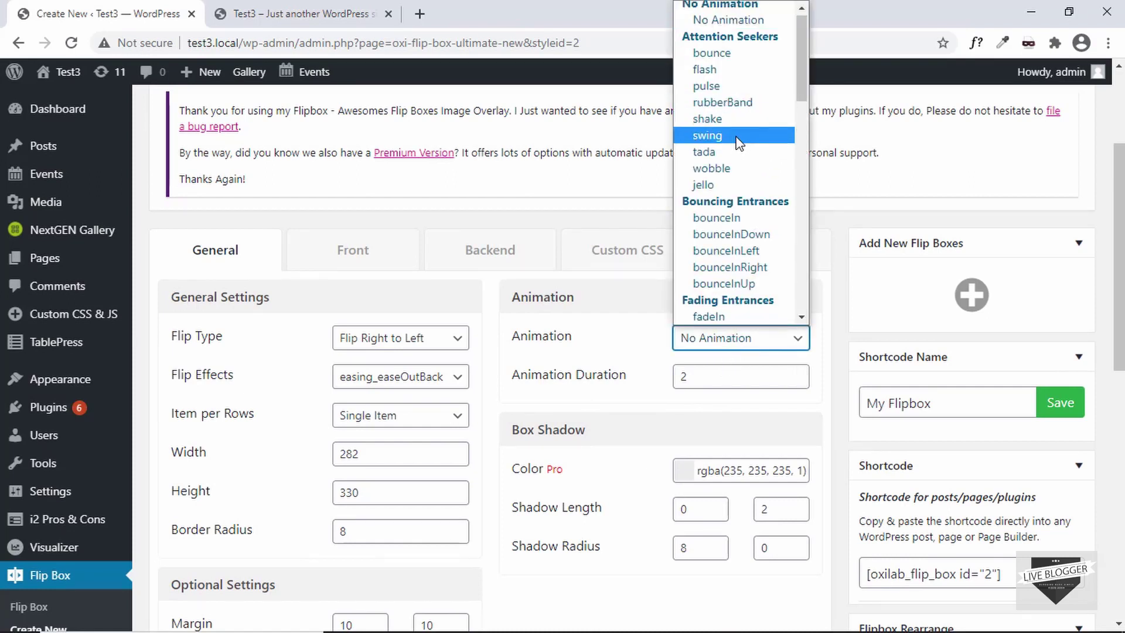
click(741, 120)
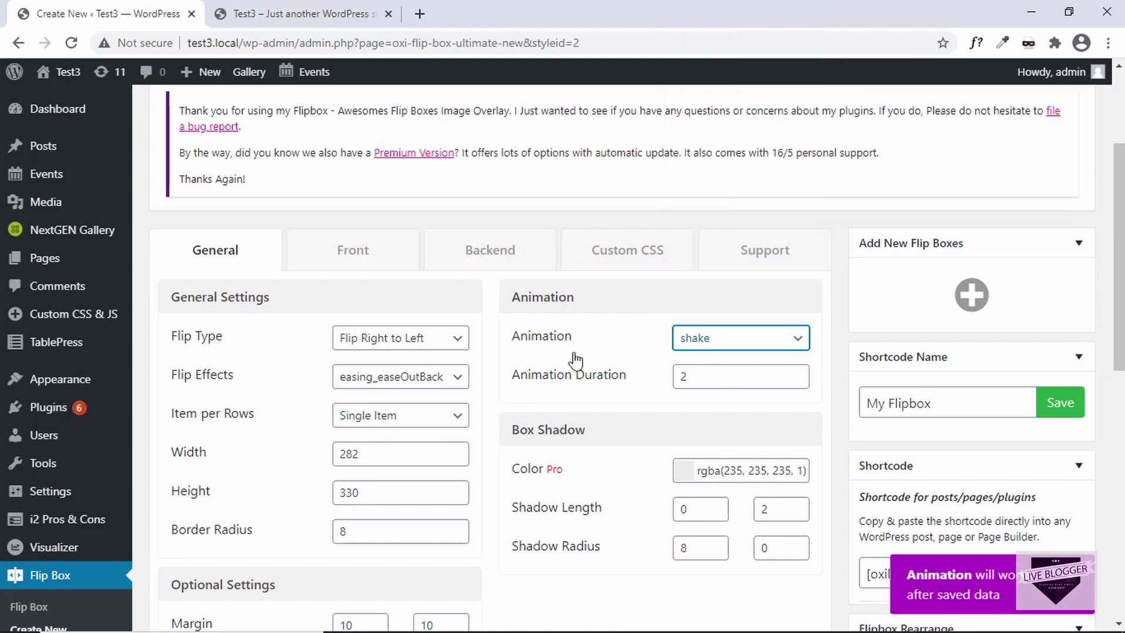
scroll(574, 359, down, 9)
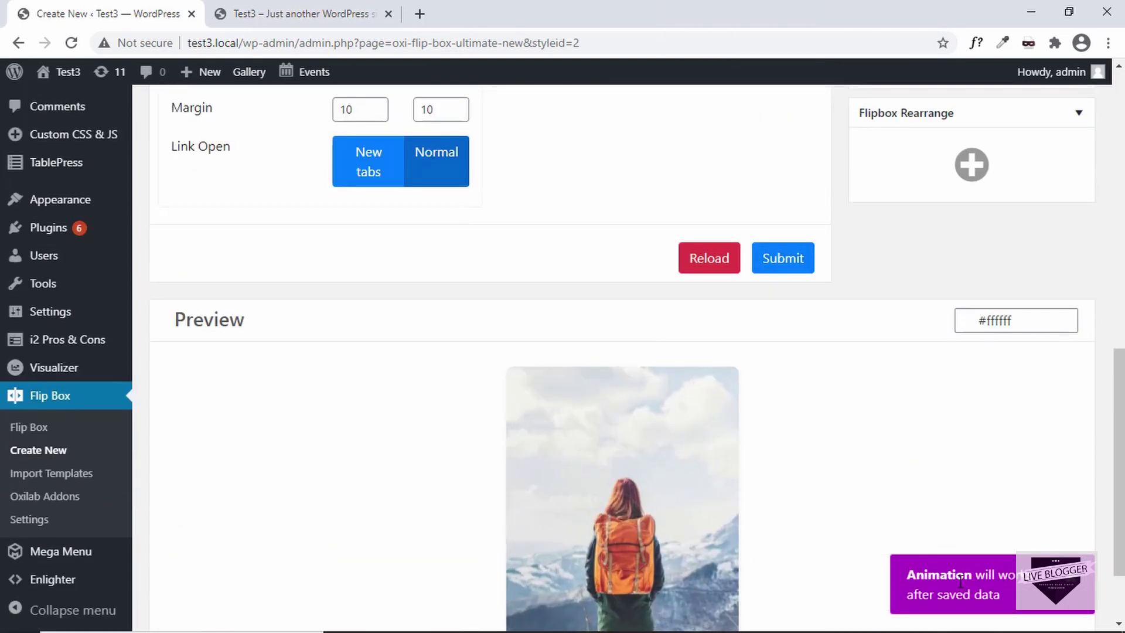
scroll(623, 349, up, 8)
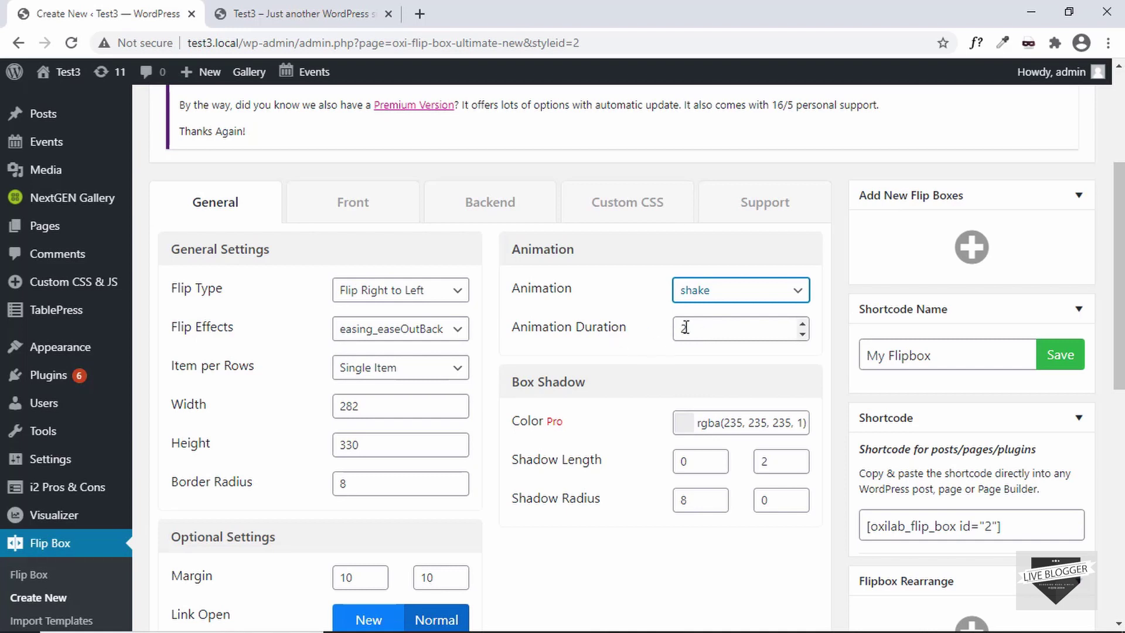
scroll(684, 327, down, 3)
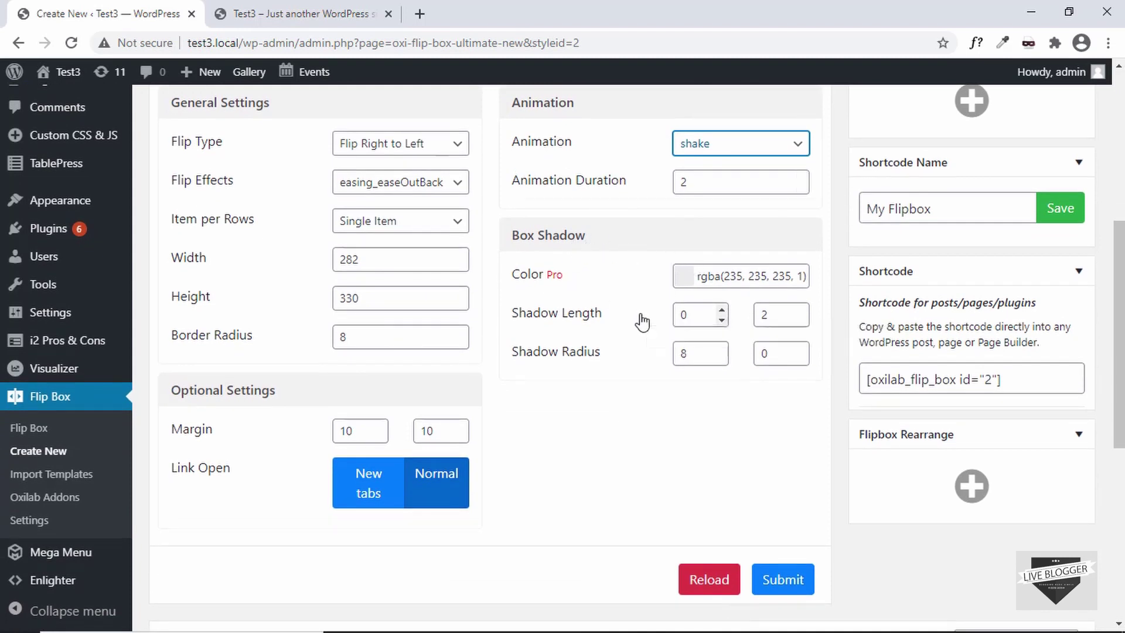
scroll(641, 321, down, 1)
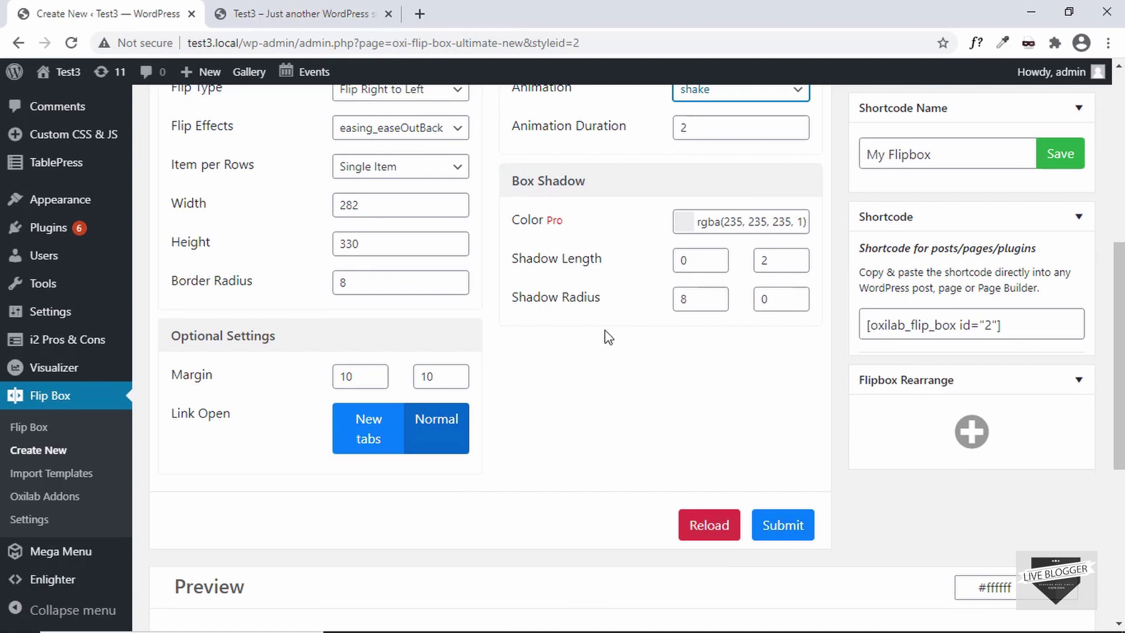
scroll(604, 334, down, 2)
scroll(582, 271, up, 3)
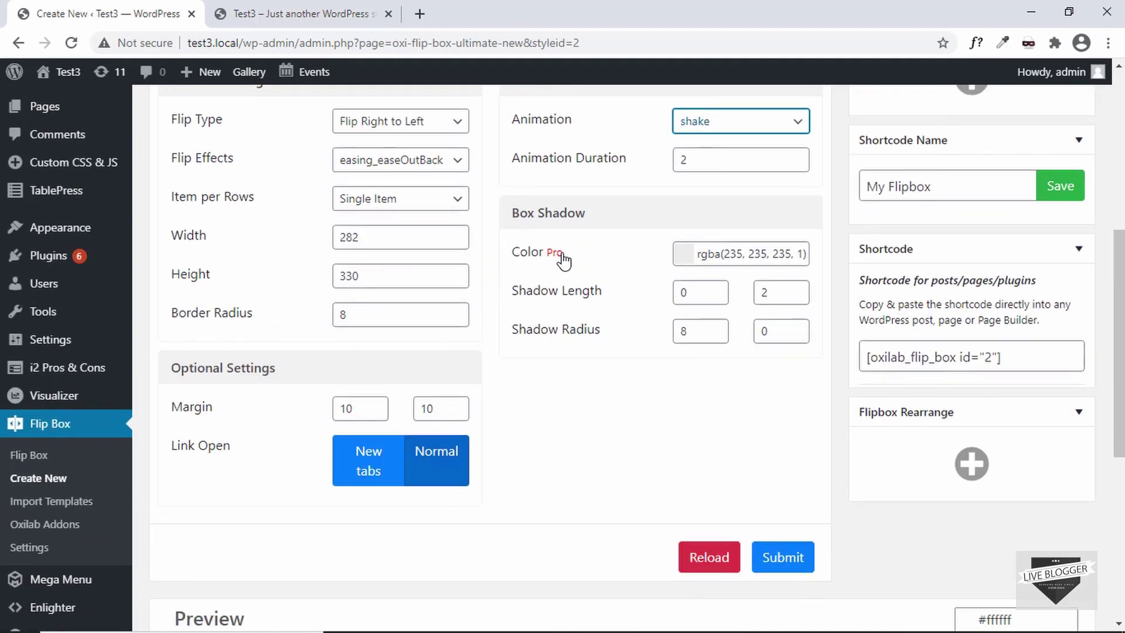
scroll(562, 259, up, 3)
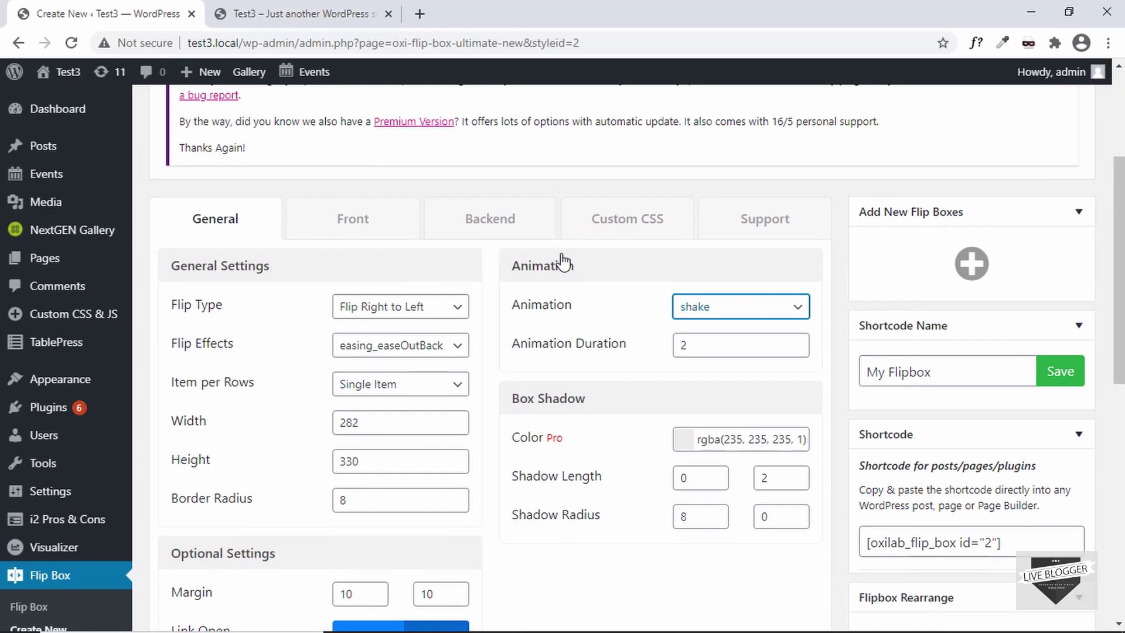
scroll(548, 259, up, 1)
scroll(547, 261, down, 3)
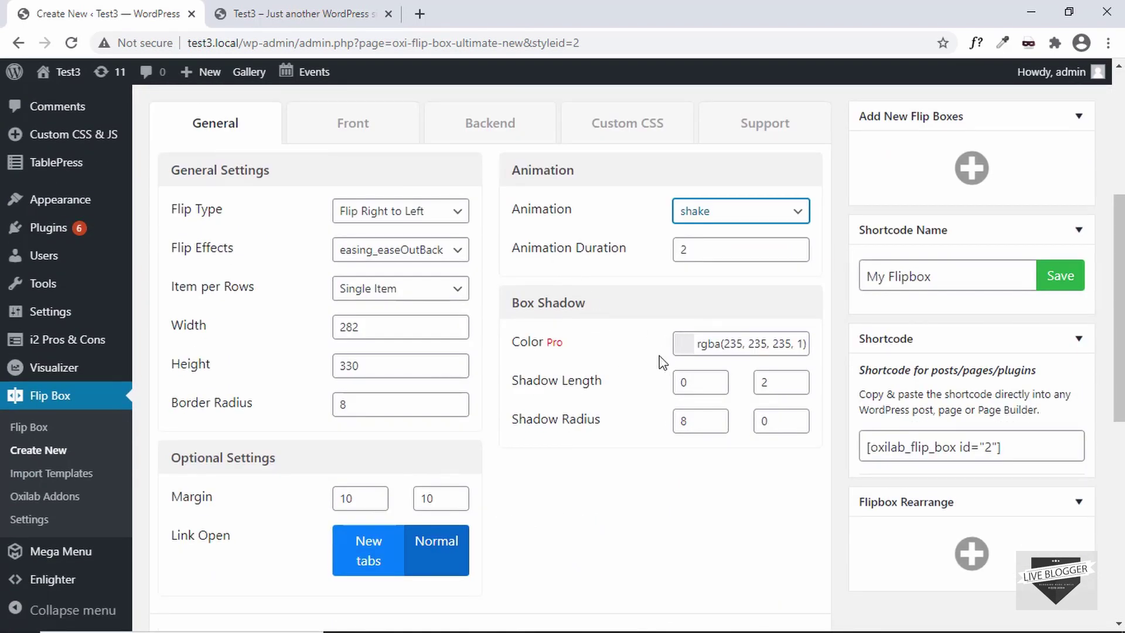
scroll(439, 316, down, 1)
scroll(411, 223, up, 2)
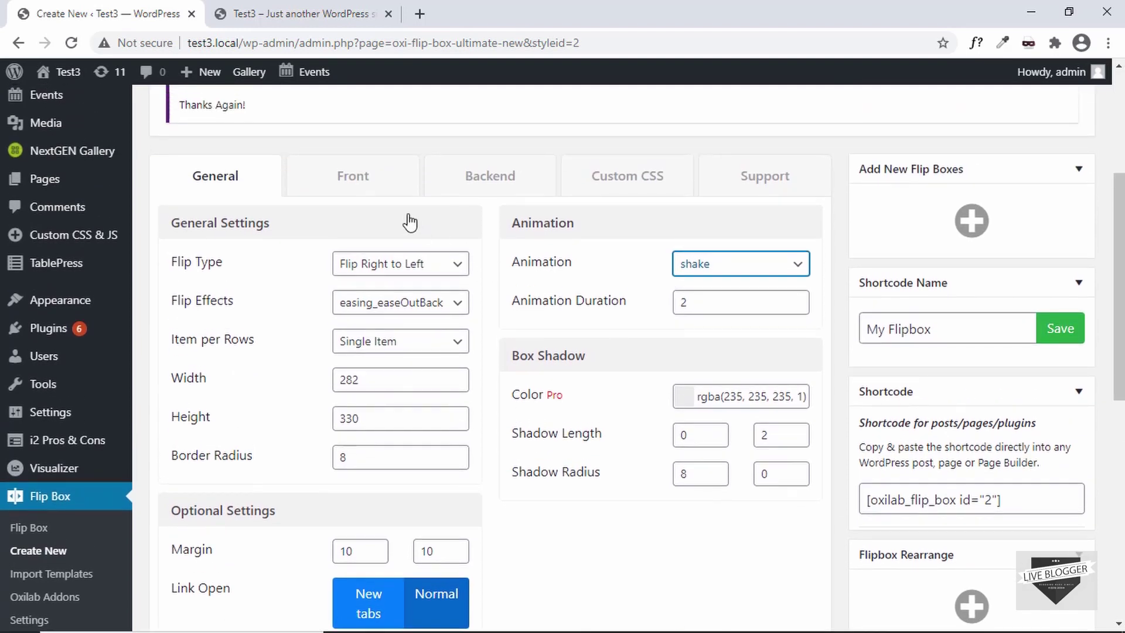
click(348, 184)
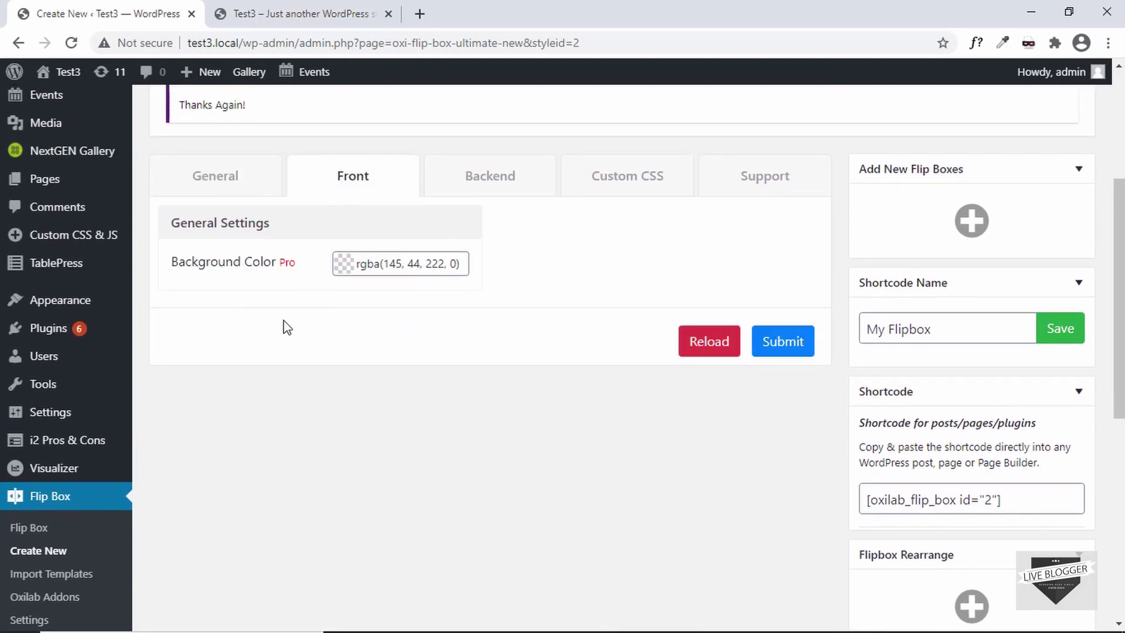
scroll(314, 382, down, 7)
scroll(319, 382, up, 6)
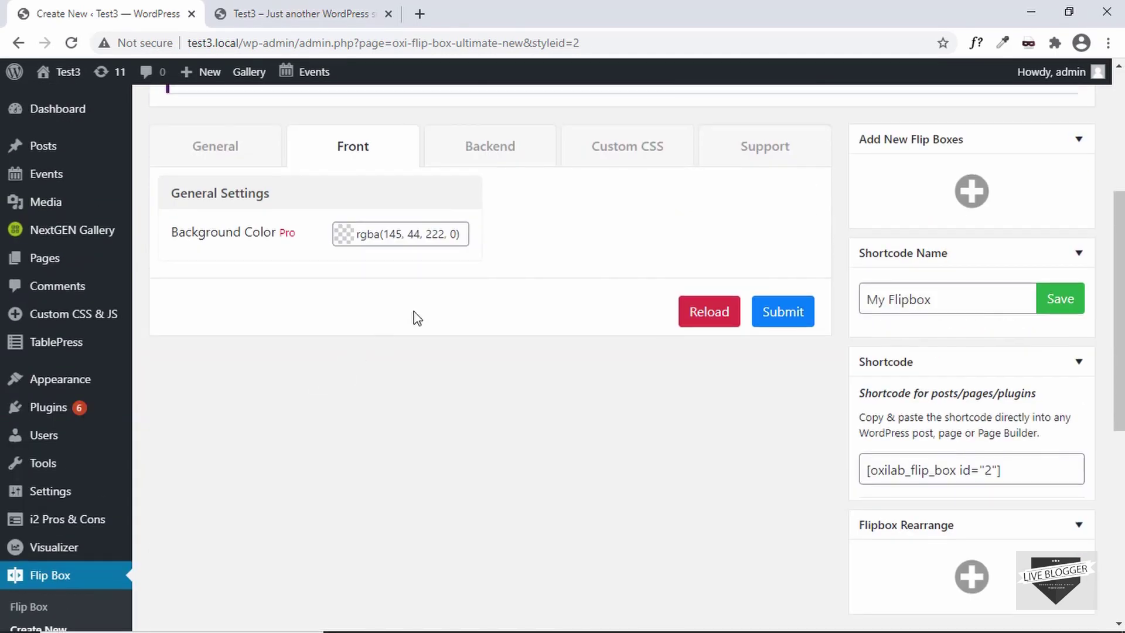
click(505, 145)
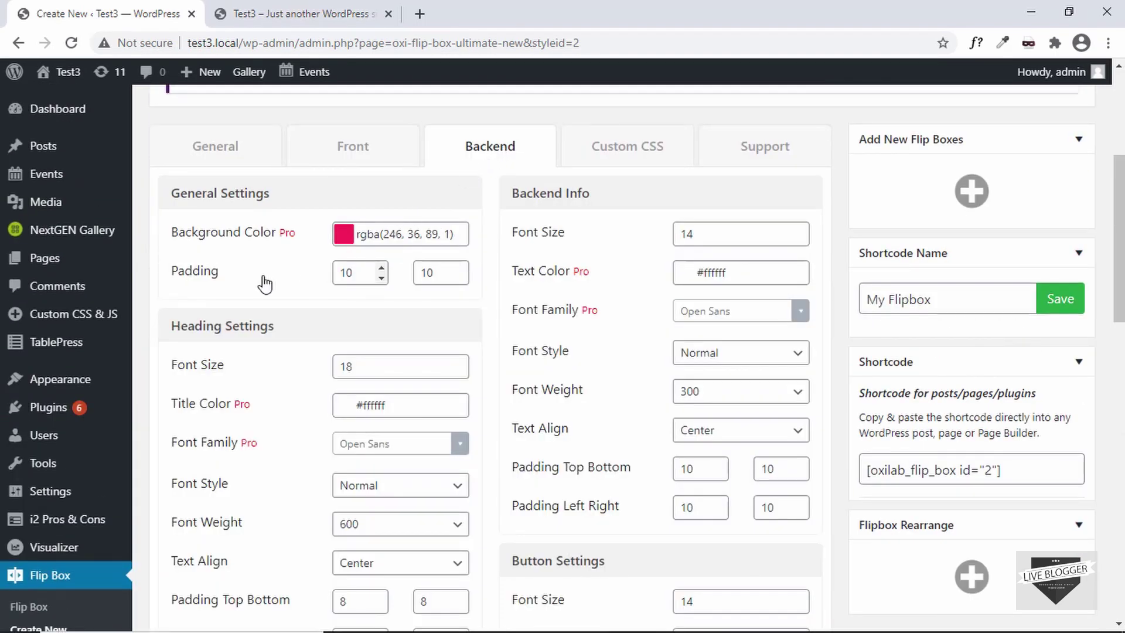
scroll(265, 335, down, 2)
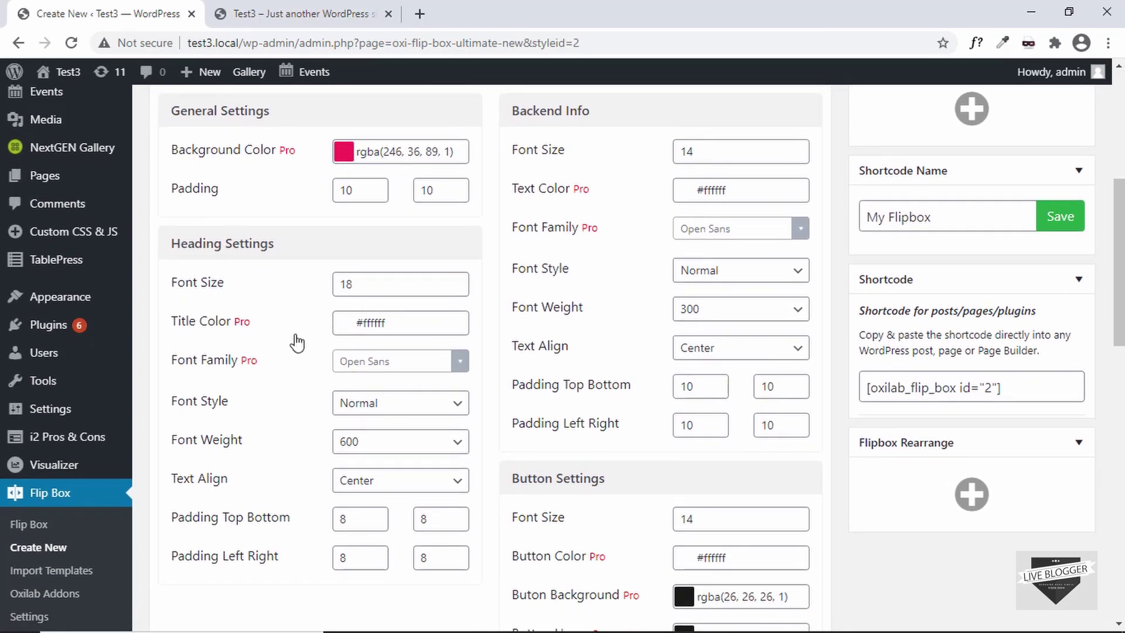
scroll(275, 351, down, 3)
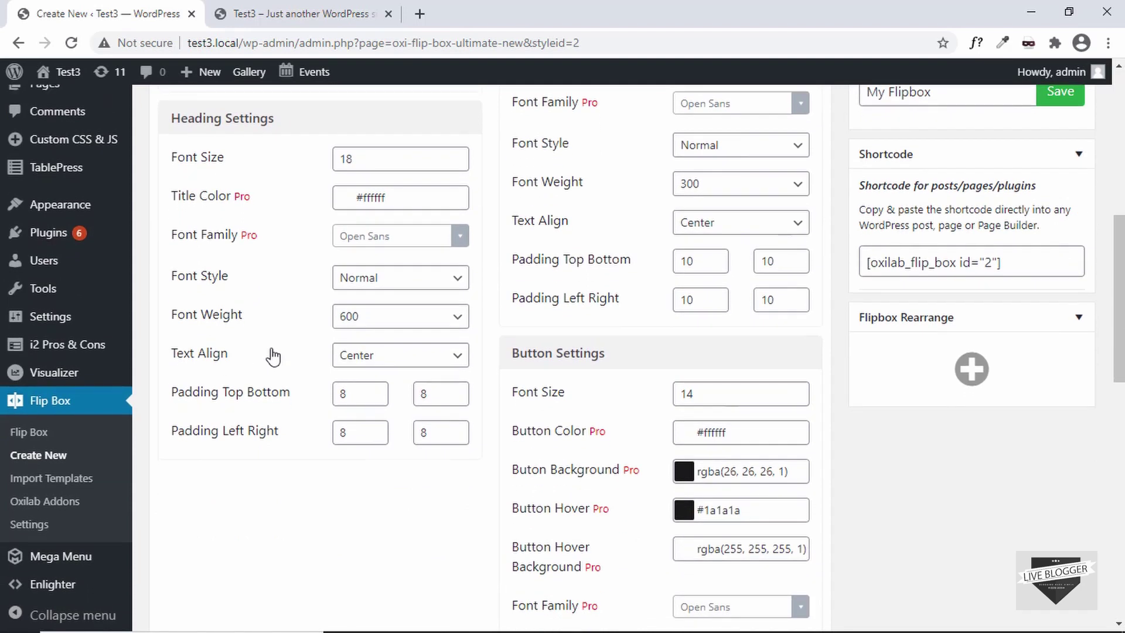
scroll(241, 348, down, 2)
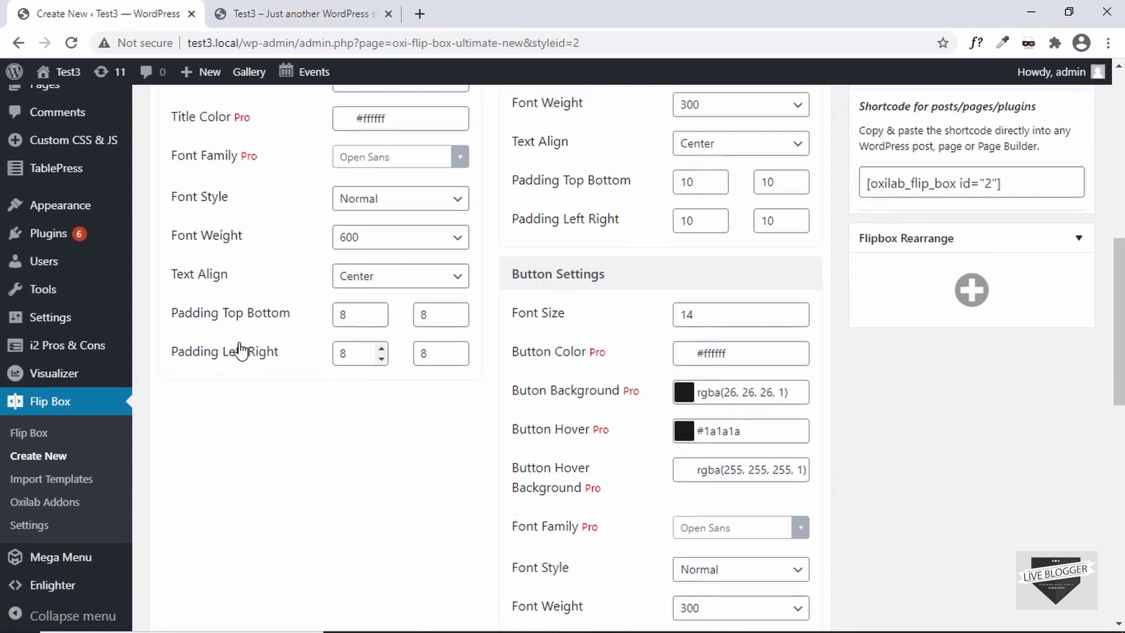
scroll(241, 349, up, 4)
scroll(571, 322, down, 2)
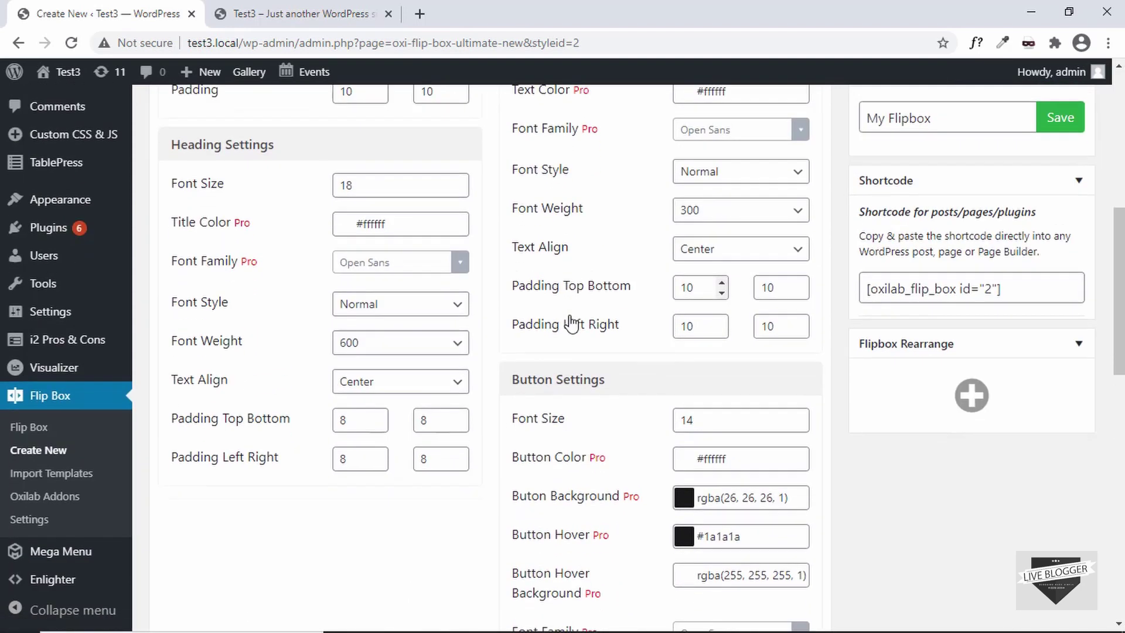
scroll(571, 322, down, 10)
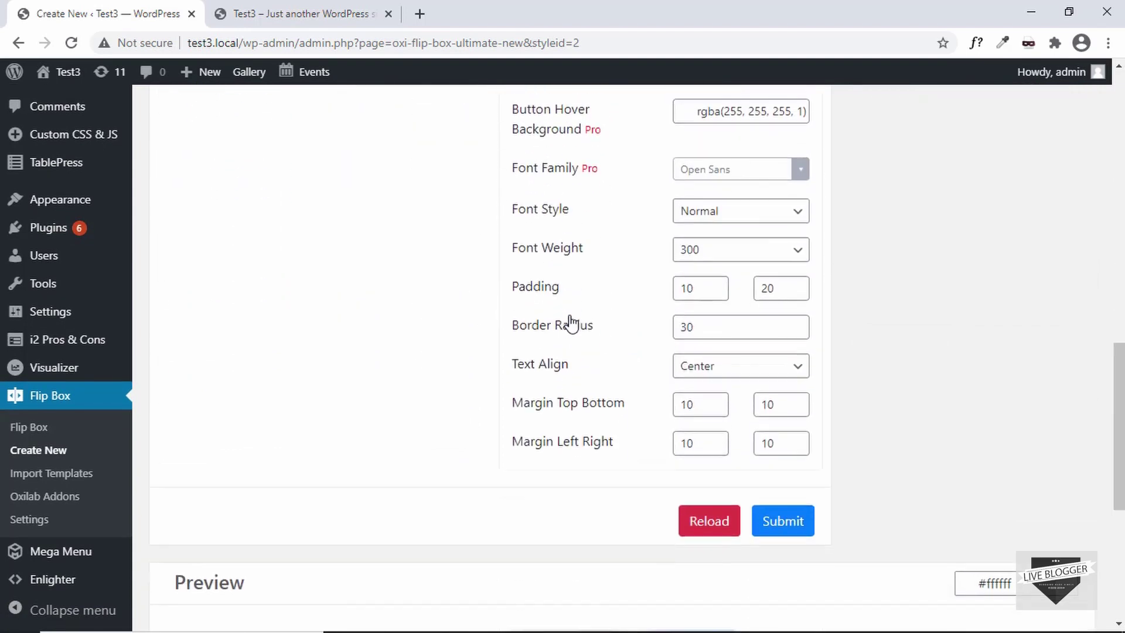
scroll(572, 322, down, 4)
scroll(571, 323, up, 12)
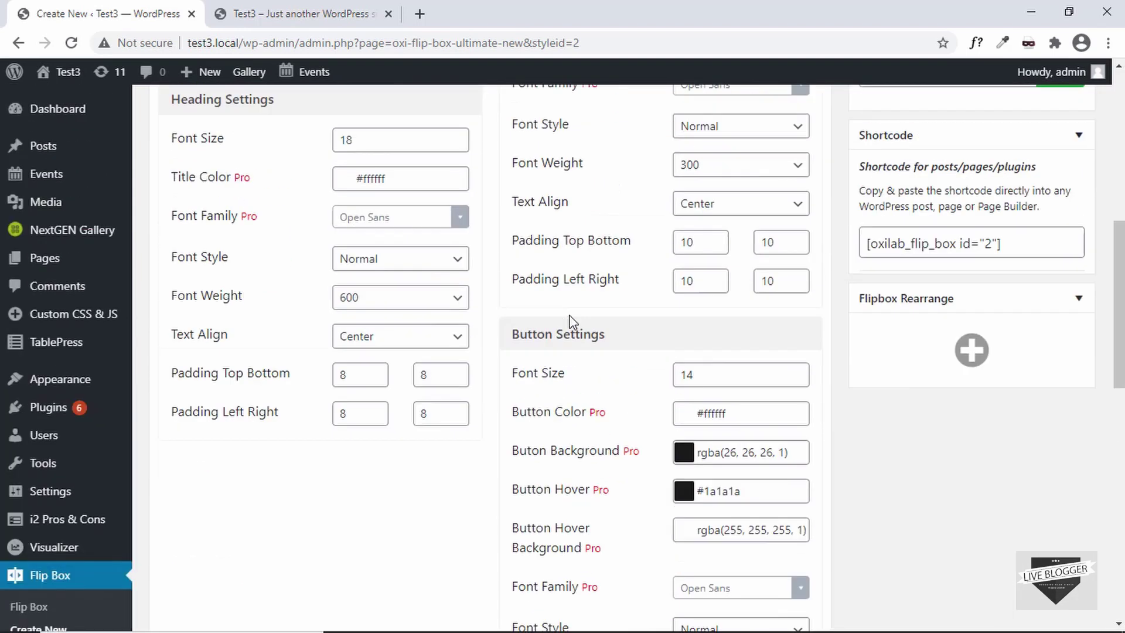
scroll(571, 321, up, 7)
scroll(571, 322, down, 6)
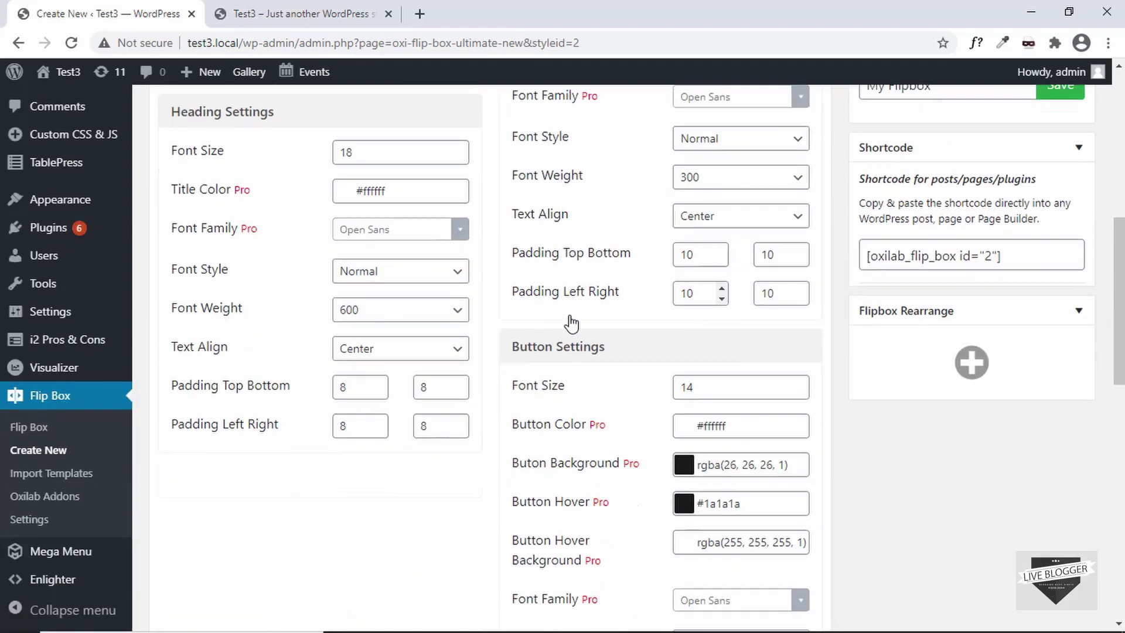
scroll(571, 322, down, 14)
scroll(542, 355, up, 2)
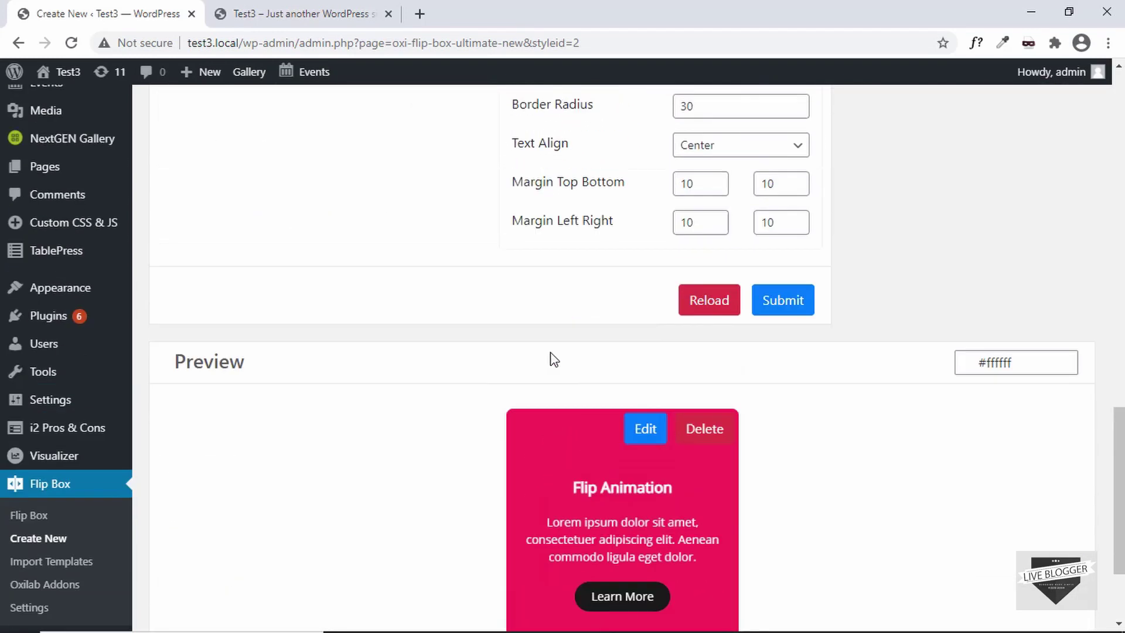
scroll(554, 359, up, 13)
scroll(553, 358, down, 1)
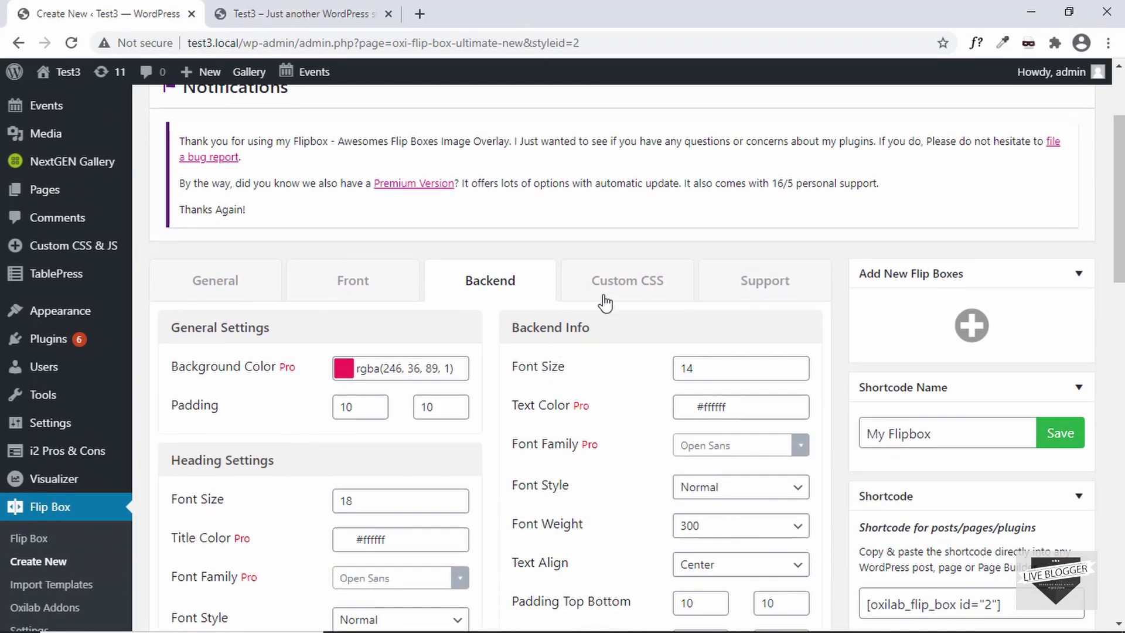
Step: Return from Custom CSS to the General tab and preview the flip box flipping
click(637, 288)
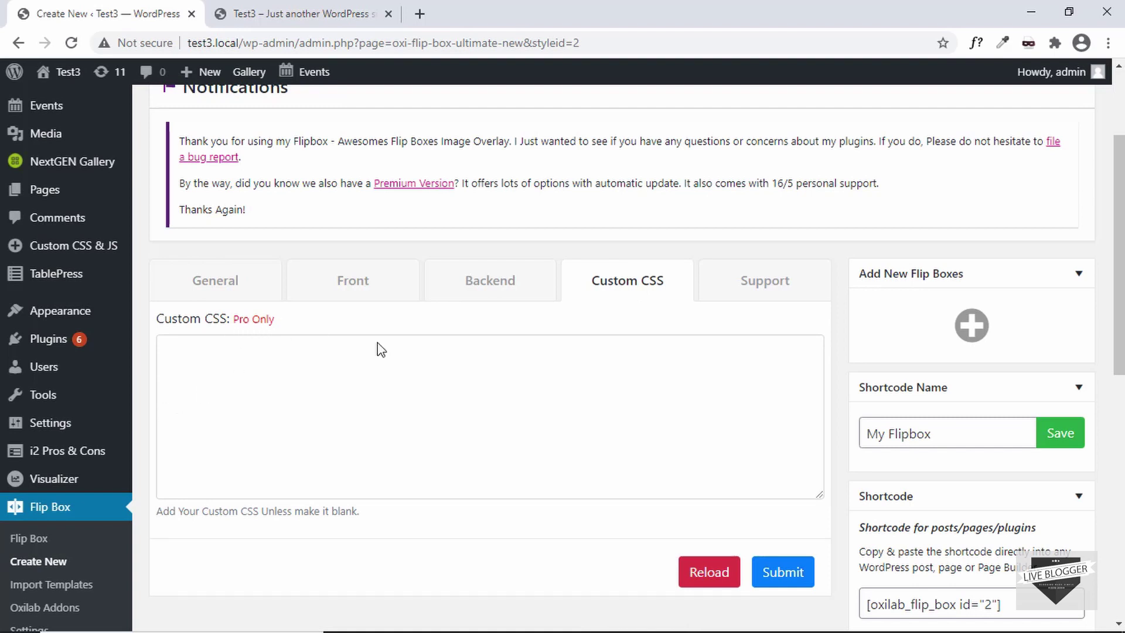
click(246, 287)
scroll(498, 364, down, 10)
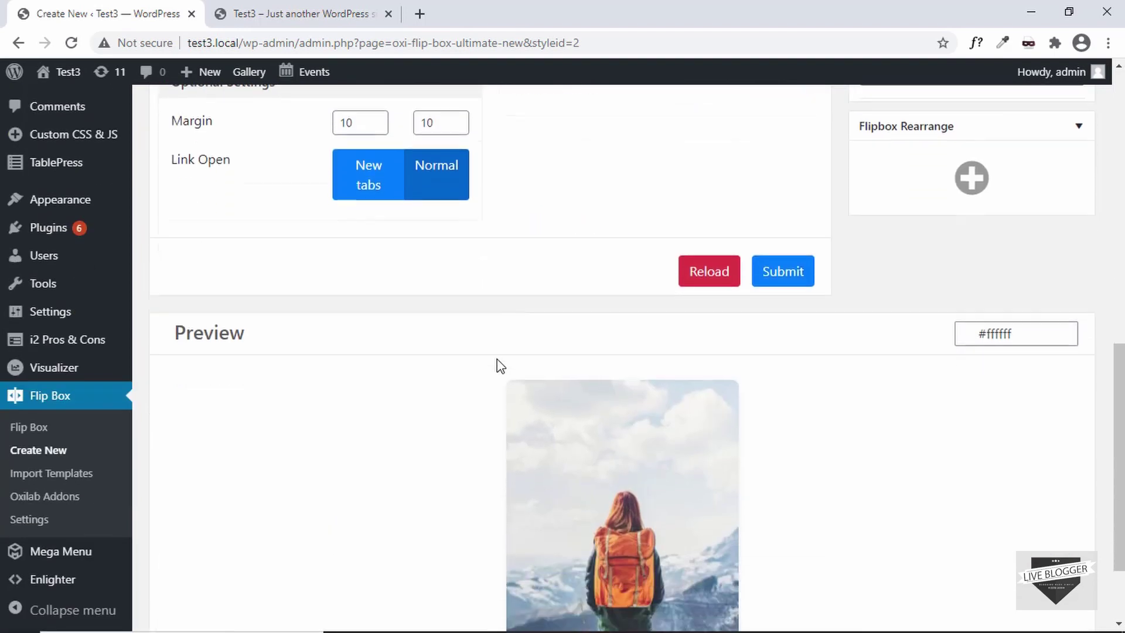
mouse_move(664, 325)
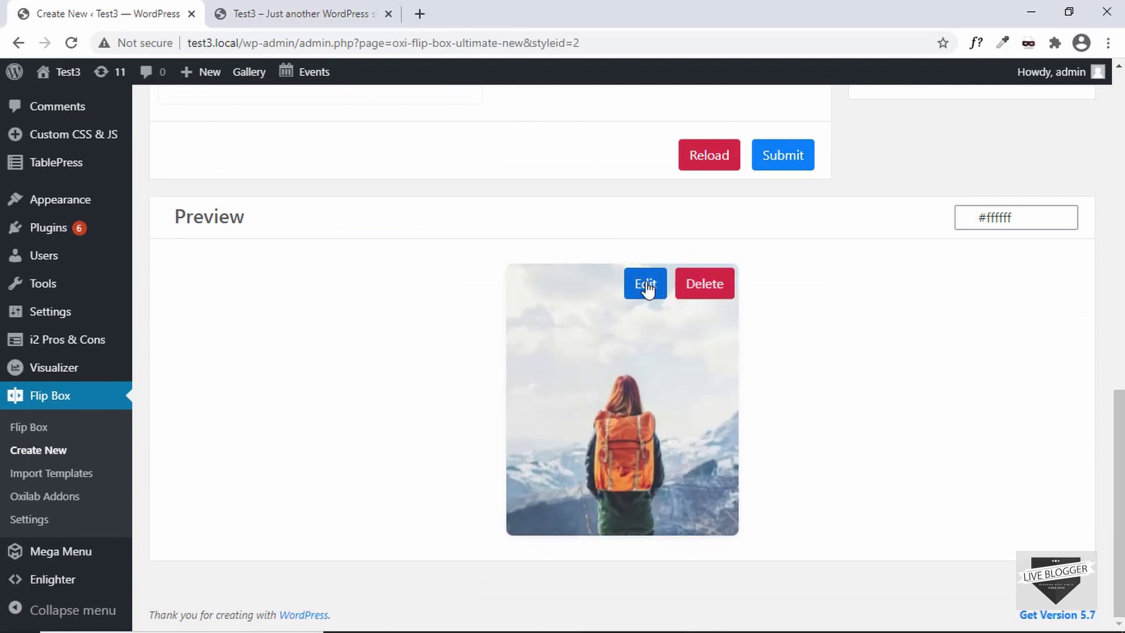
mouse_move(580, 374)
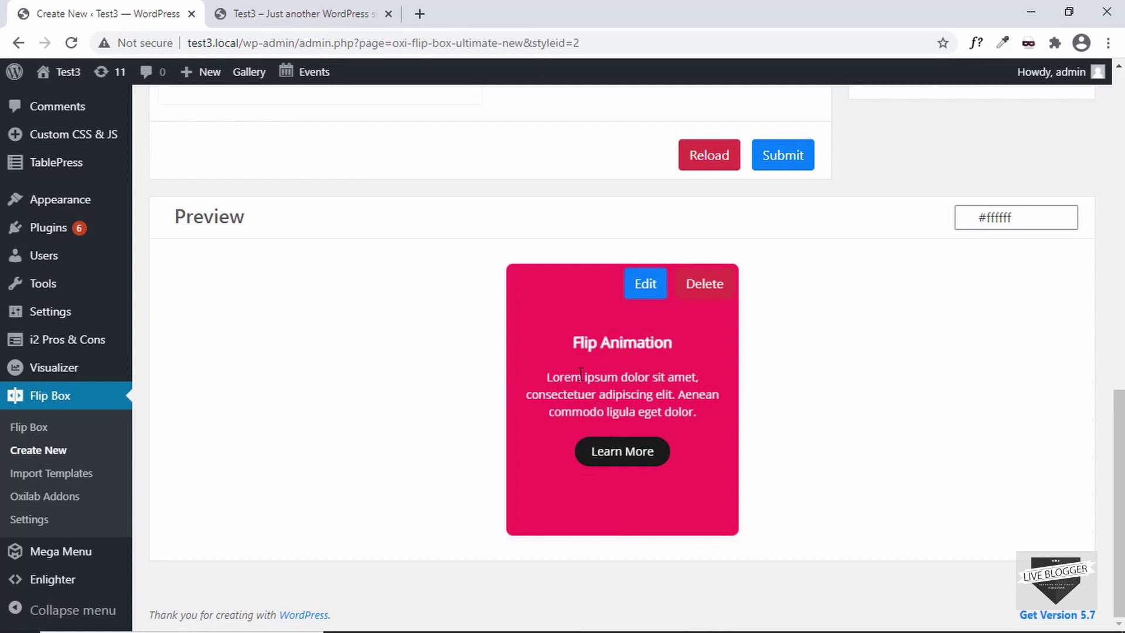
click(653, 292)
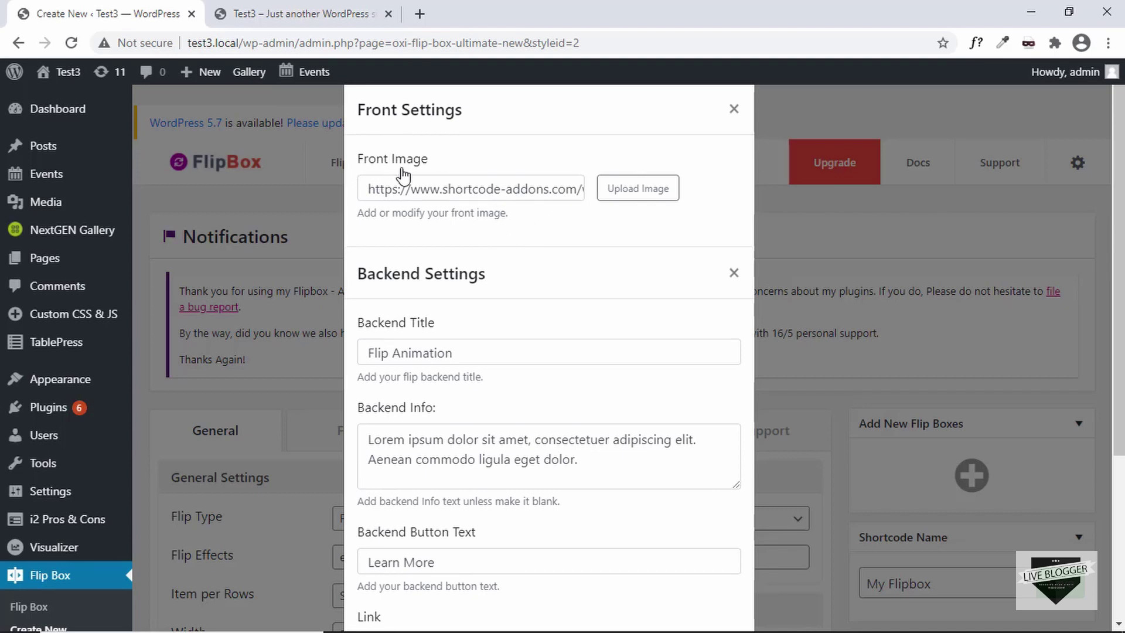
Step: Set the front image to the team-member4 portrait from the Media Library
click(643, 196)
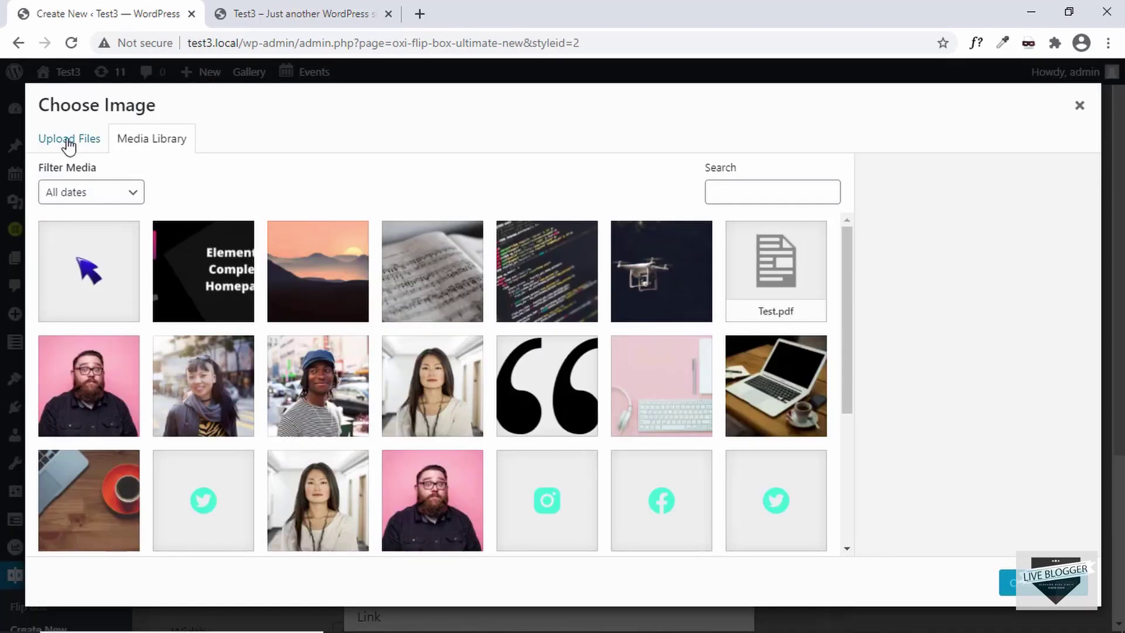
click(69, 144)
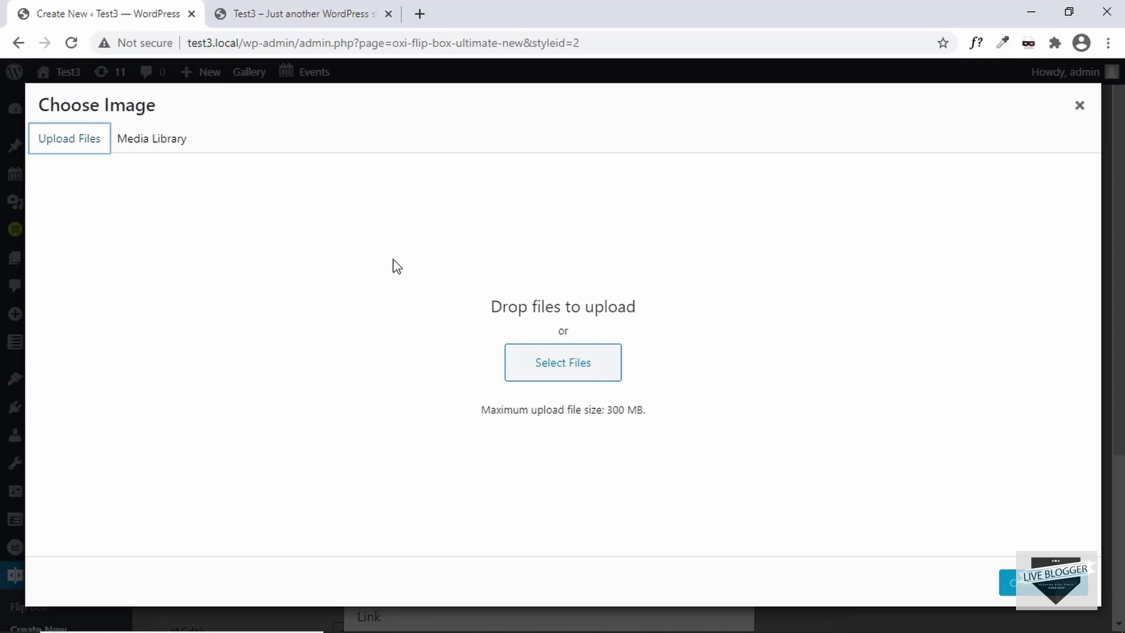
click(124, 144)
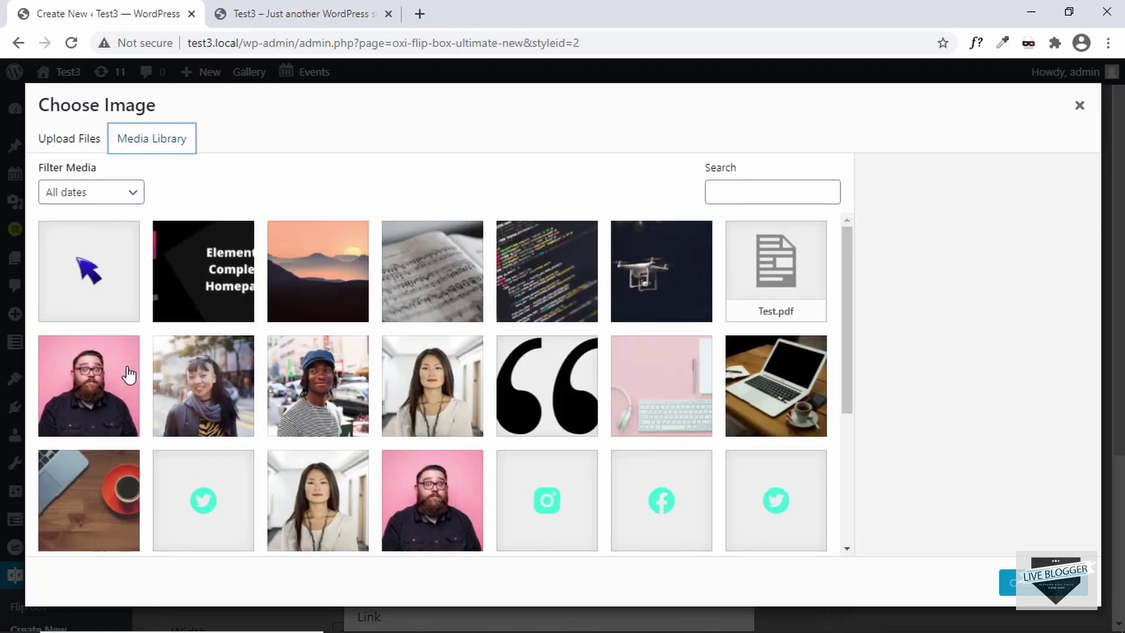
scroll(129, 375, down, 5)
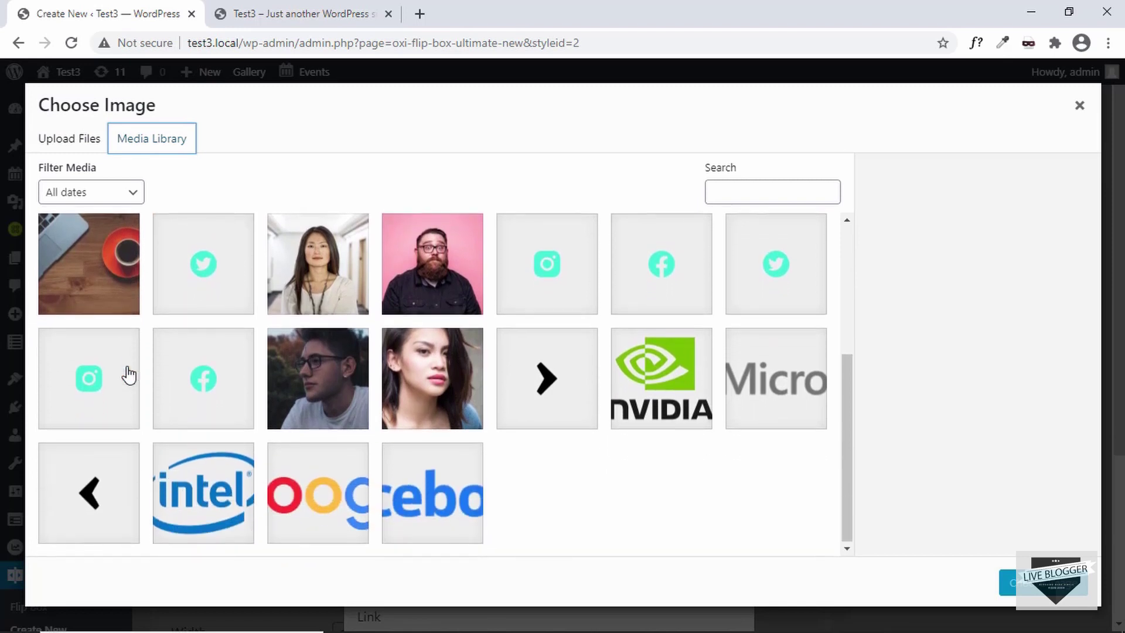
scroll(129, 375, up, 5)
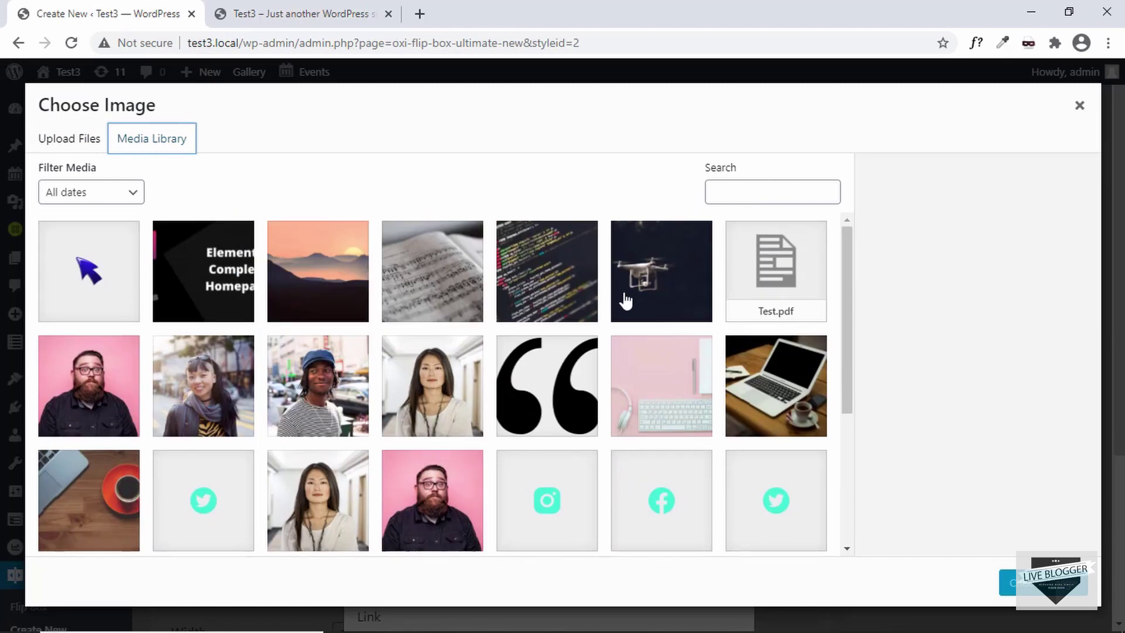
click(105, 378)
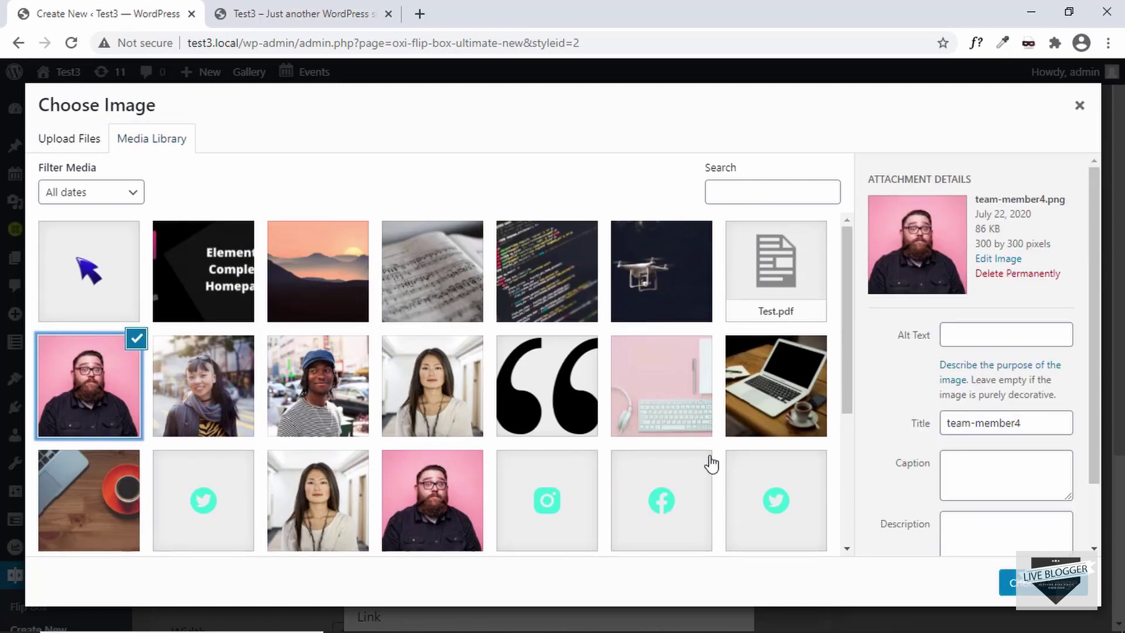
click(1017, 583)
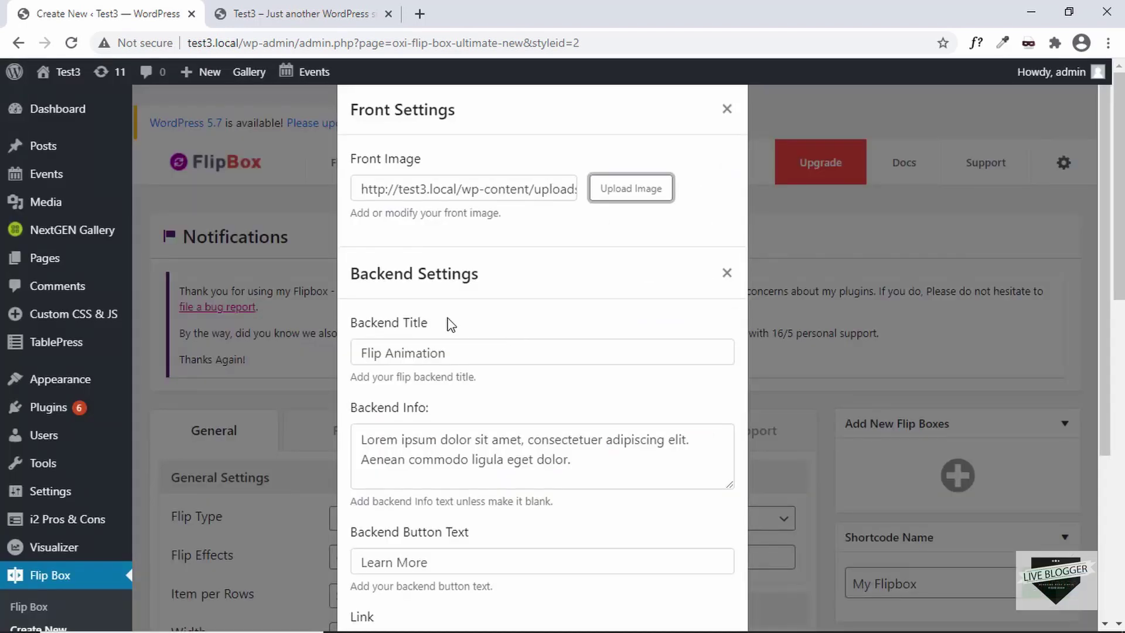
Step: Fill the back side with title 'Flip Animation', info text, button text 'Learn More' and a link
scroll(452, 324, down, 3)
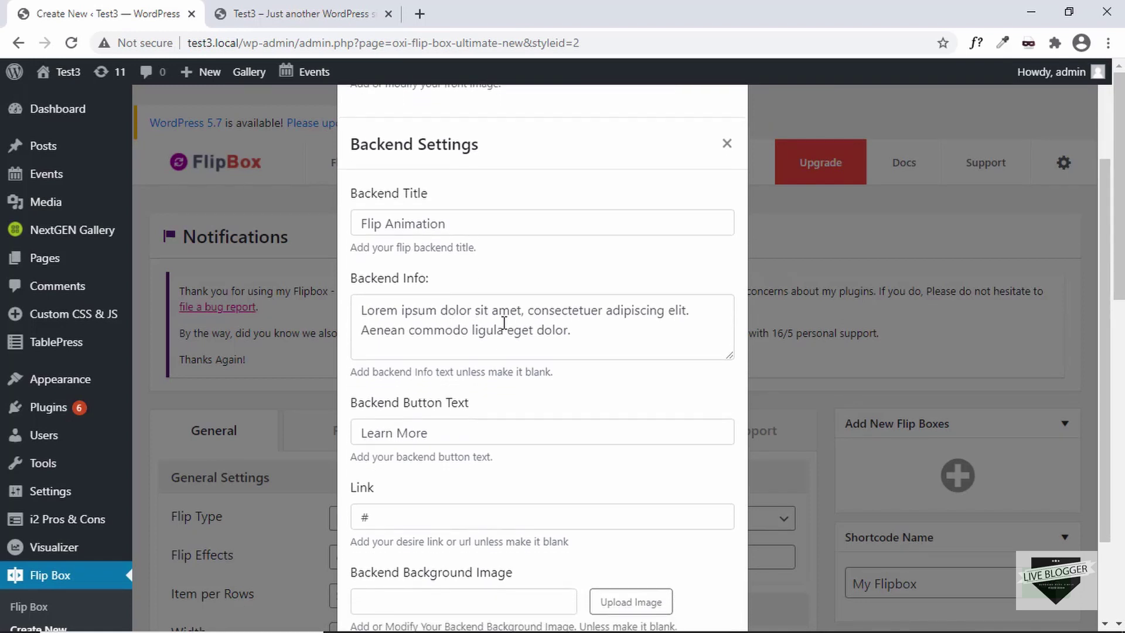
drag(450, 225, 354, 223)
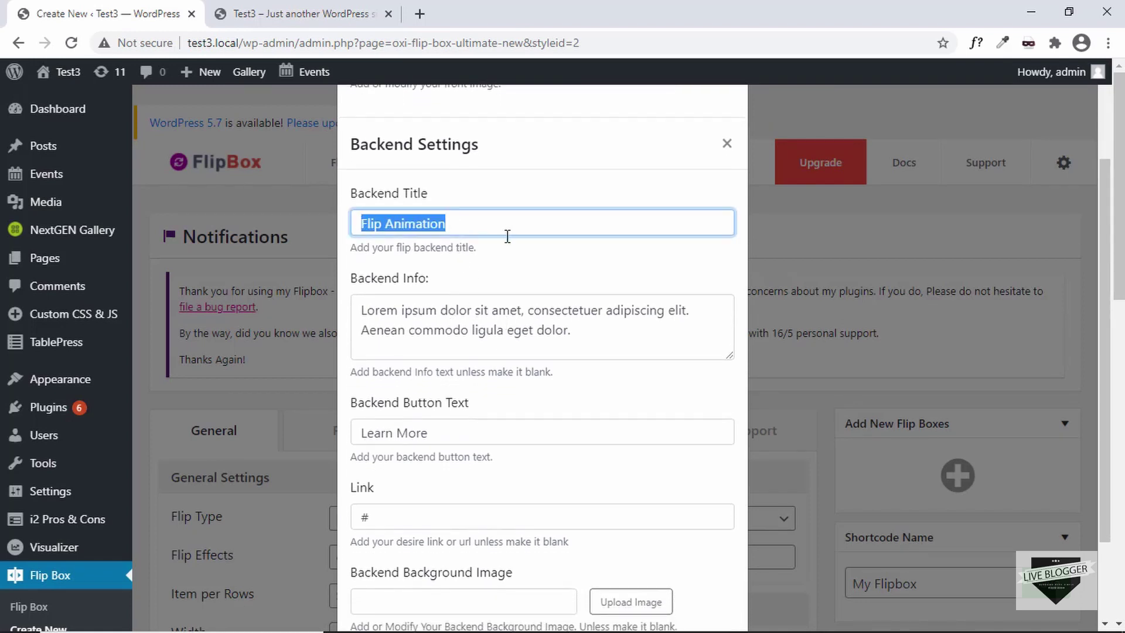
click(508, 265)
scroll(509, 266, down, 2)
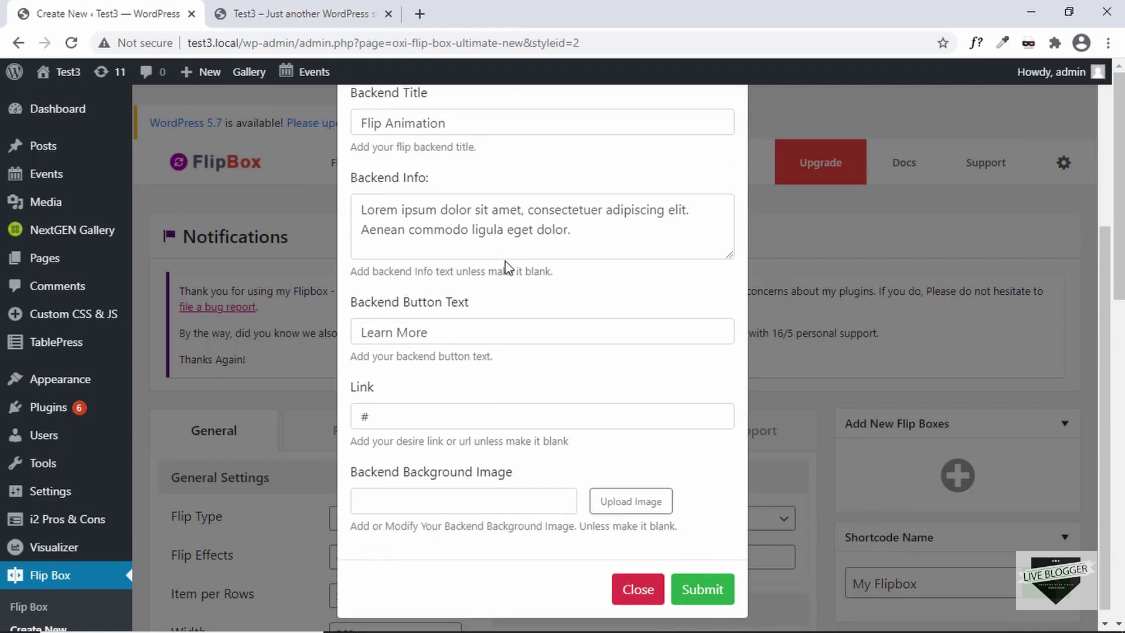
click(466, 317)
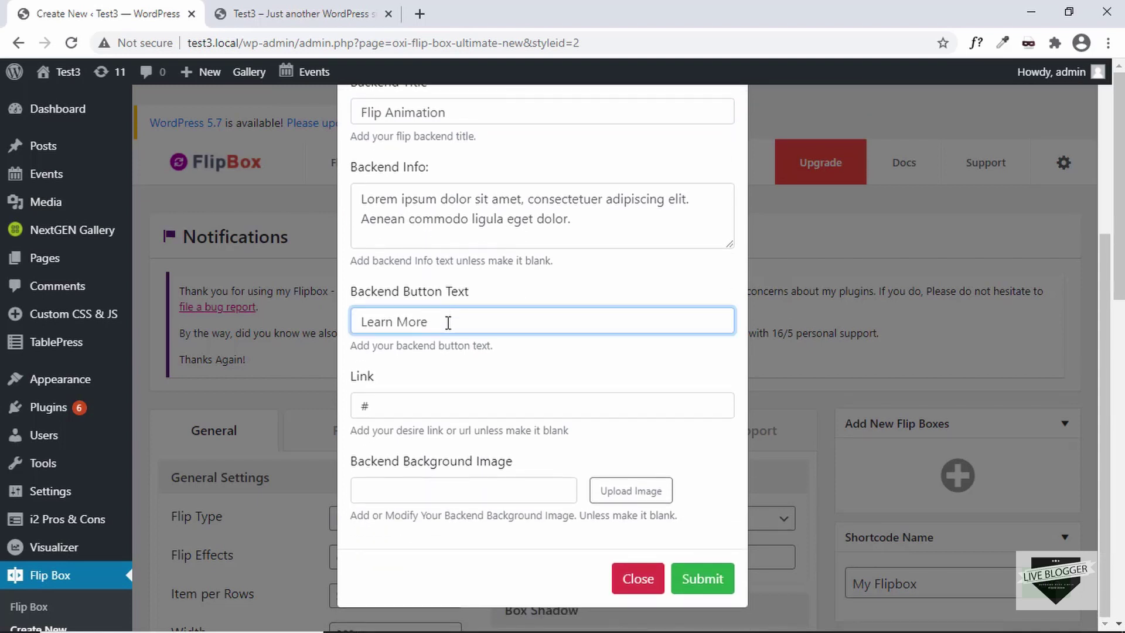
drag(448, 323, 330, 328)
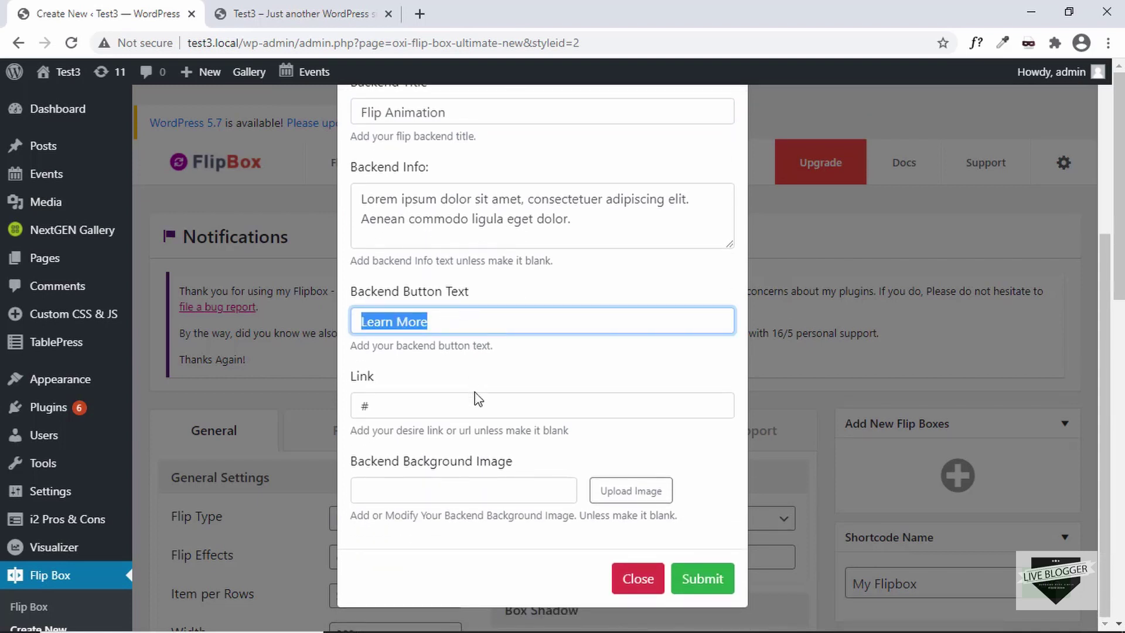
scroll(478, 398, down, 2)
scroll(433, 404, up, 2)
scroll(432, 409, down, 2)
click(361, 404)
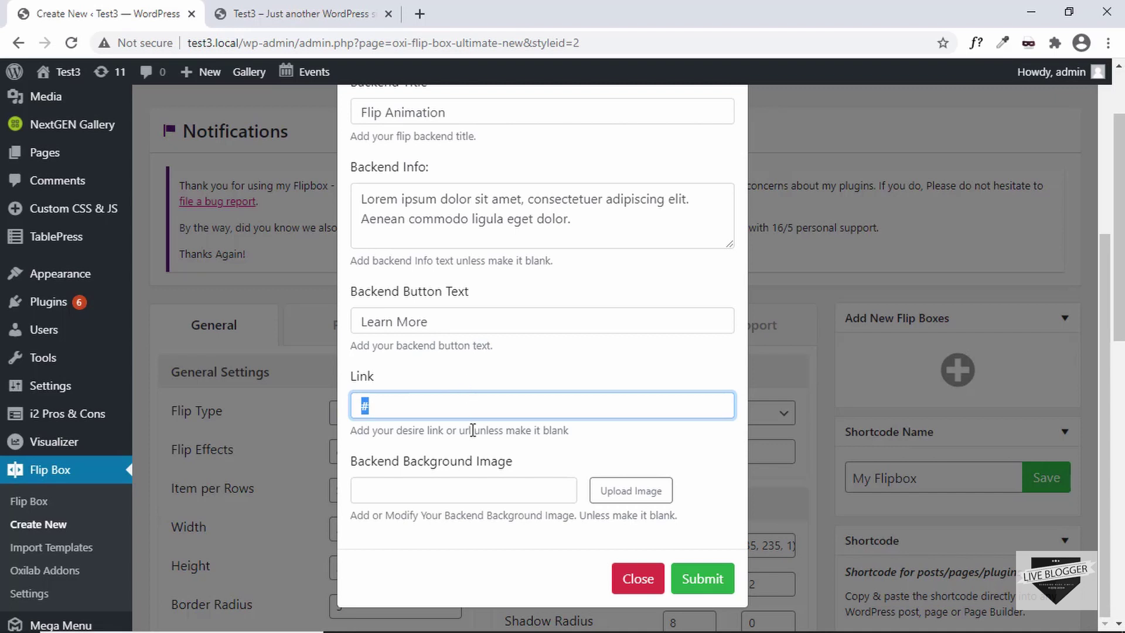
scroll(478, 469, down, 2)
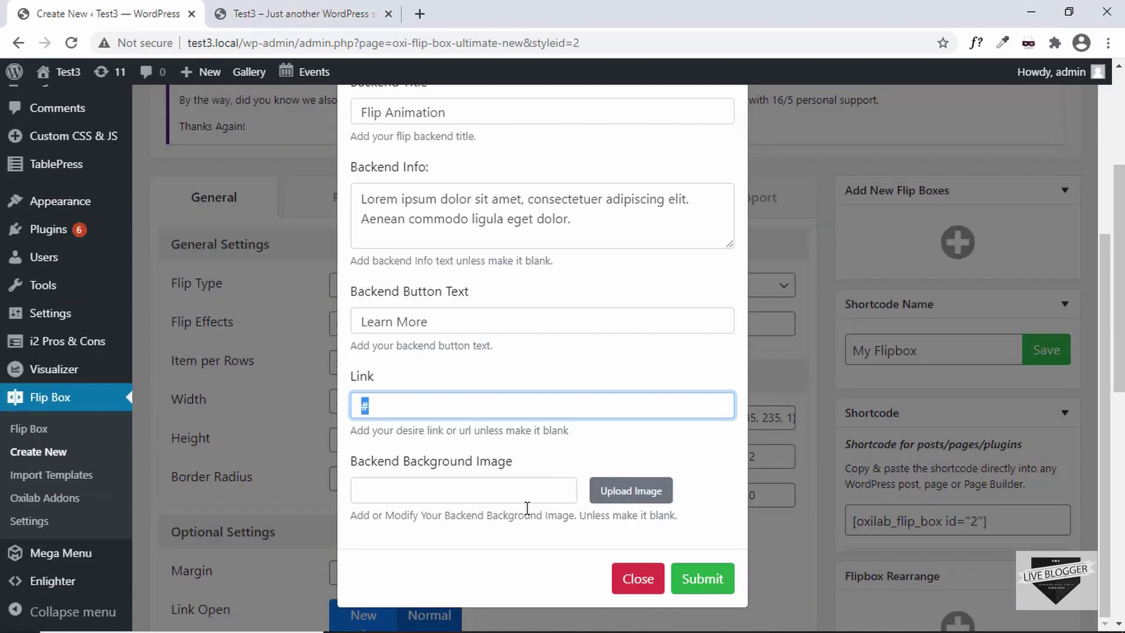
Step: Set the backend background to the pink keyboard photo image3.jpg and submit the item
click(627, 498)
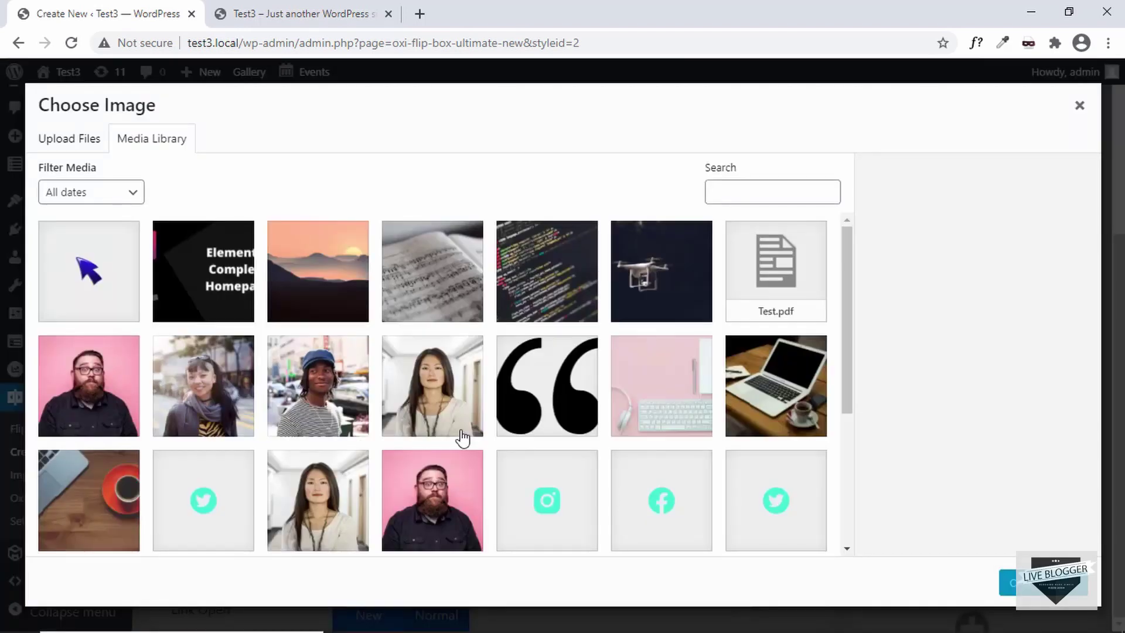
scroll(650, 312, down, 1)
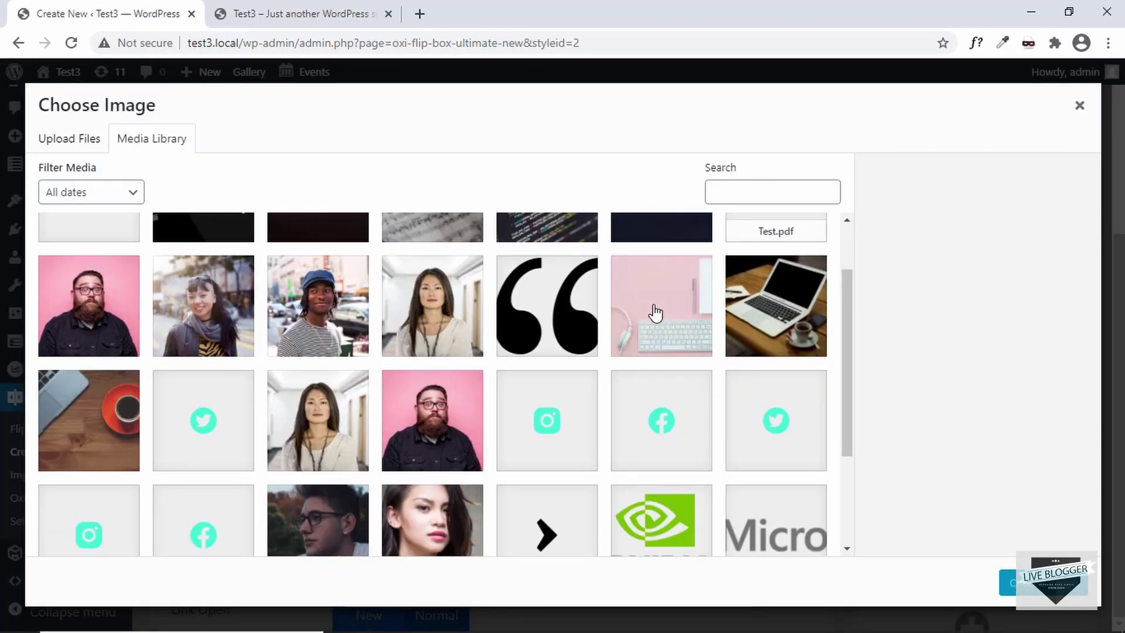
click(650, 312)
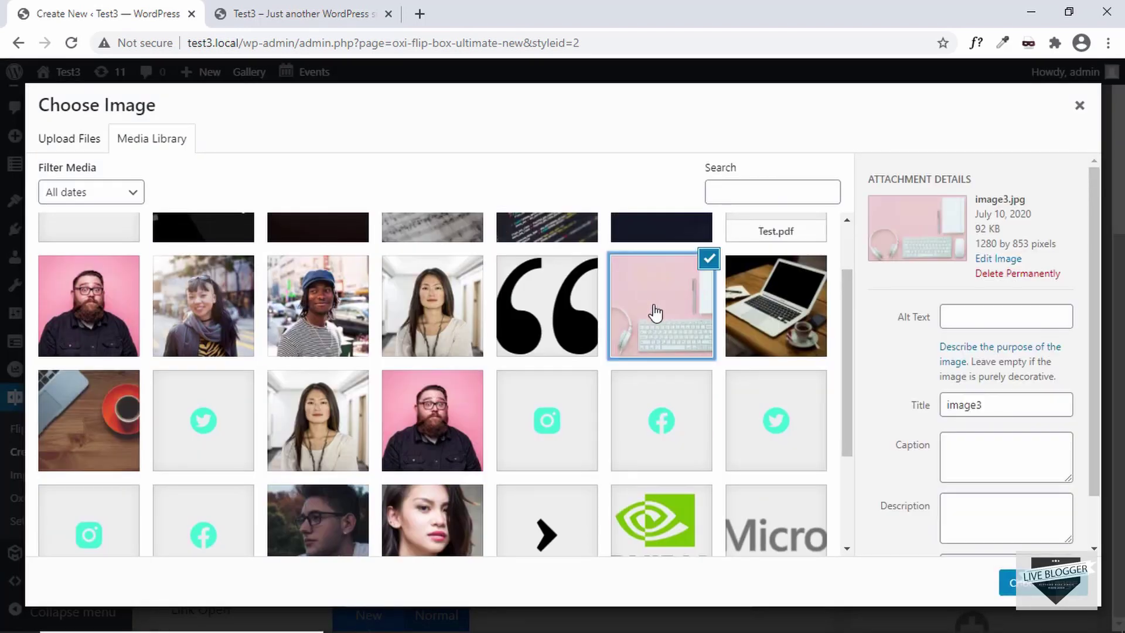
click(1027, 591)
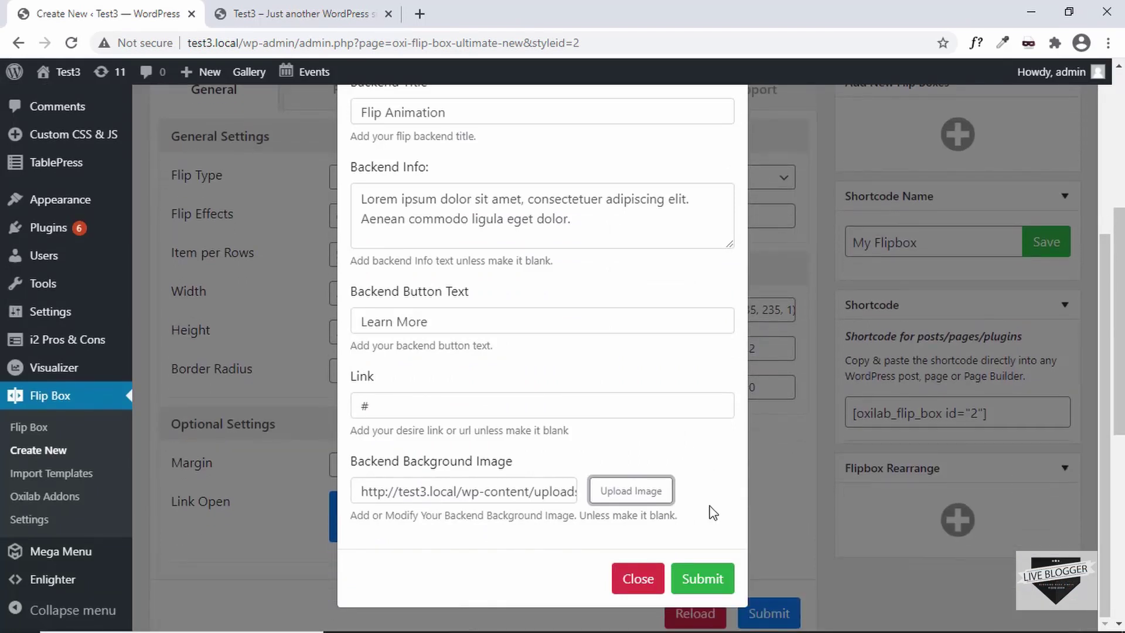
click(694, 581)
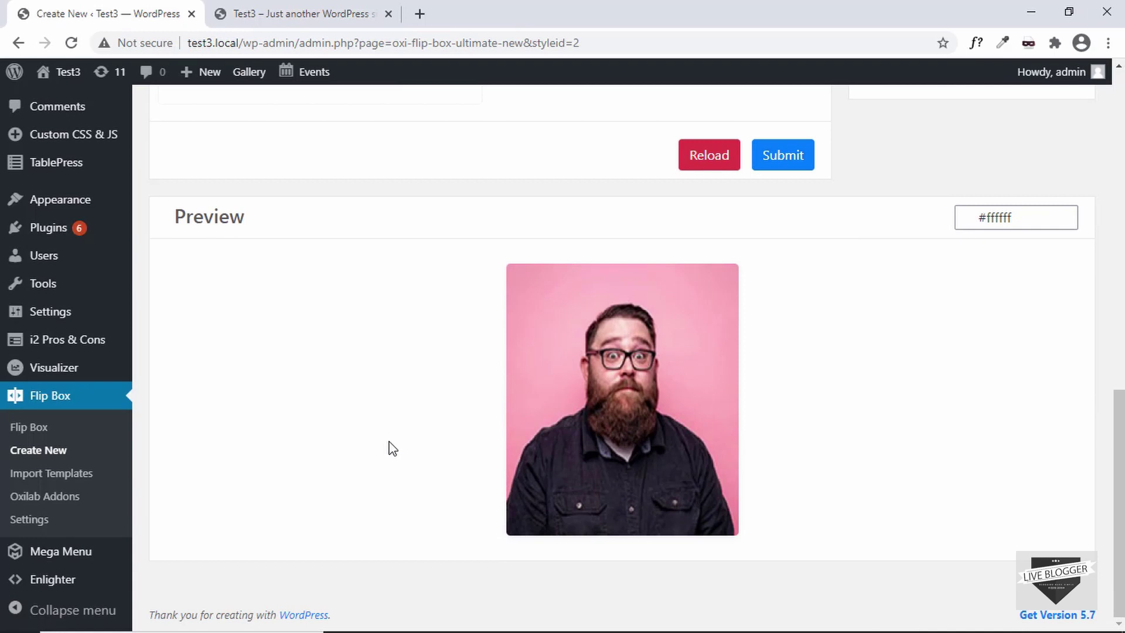
Step: Preview the portrait front flipping to the pink Flip Animation back, then return to Backend settings
mouse_move(586, 451)
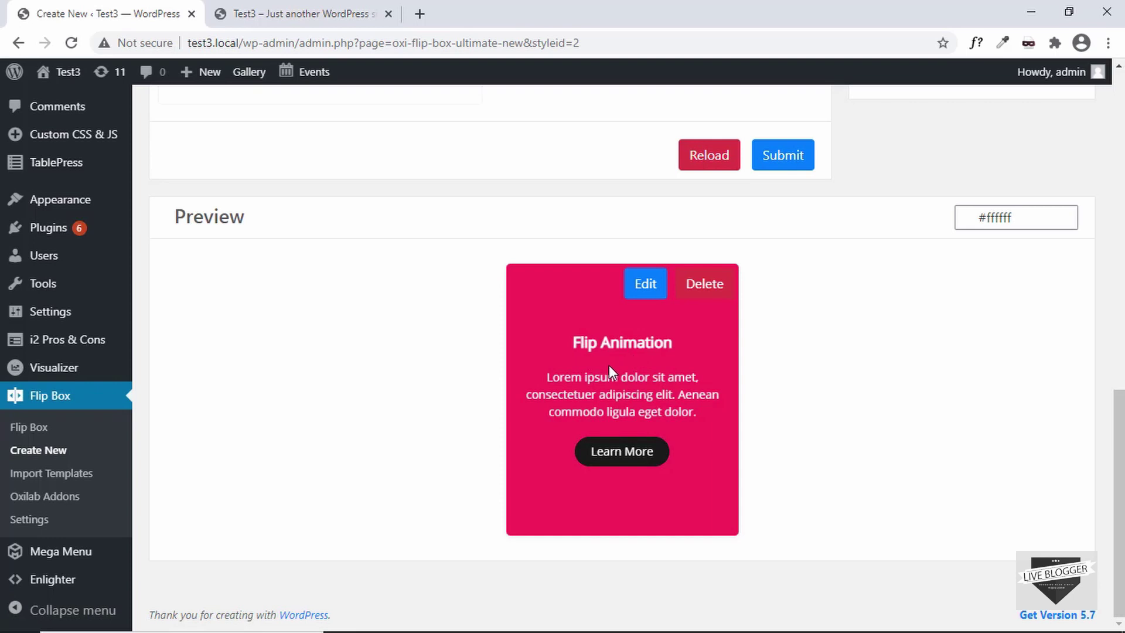
scroll(610, 364, up, 2)
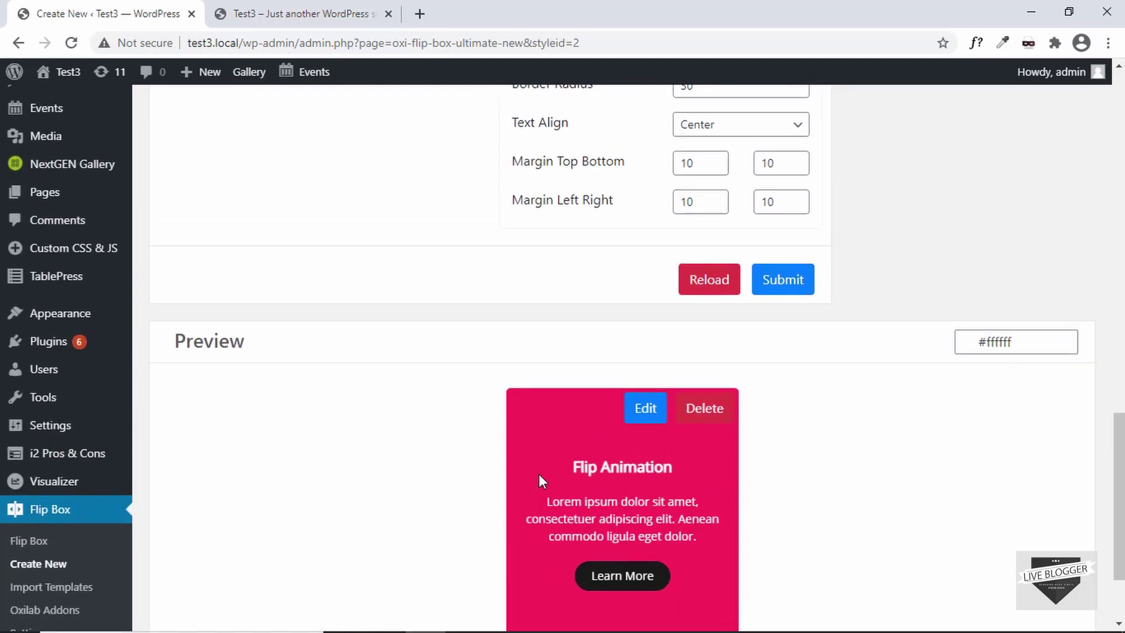
scroll(539, 480, down, 1)
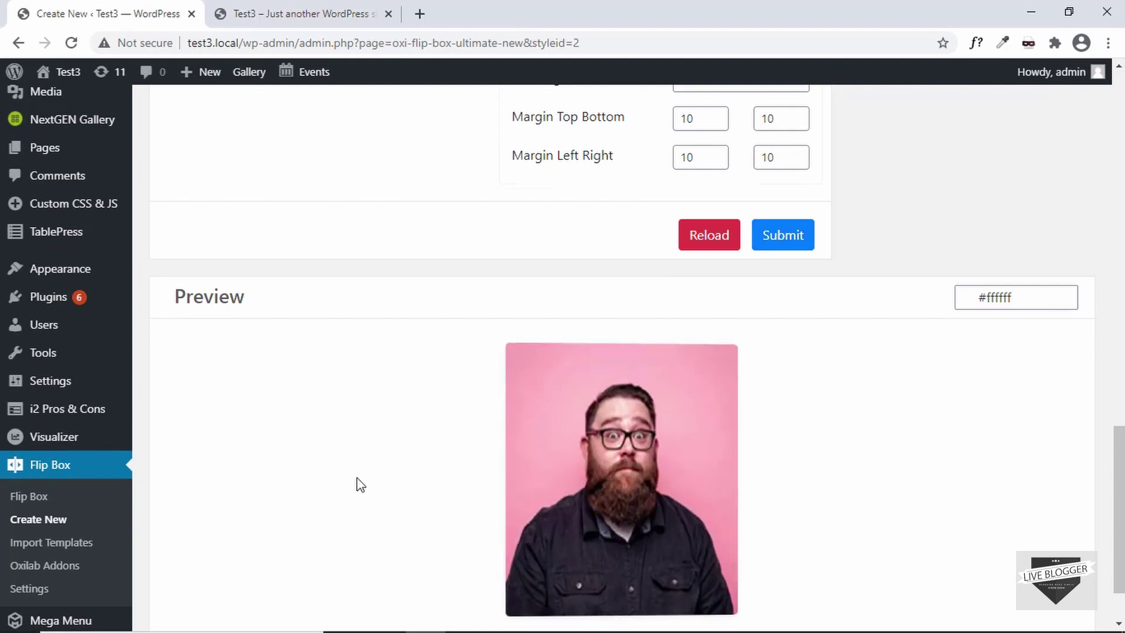
scroll(364, 485, up, 13)
scroll(360, 483, up, 5)
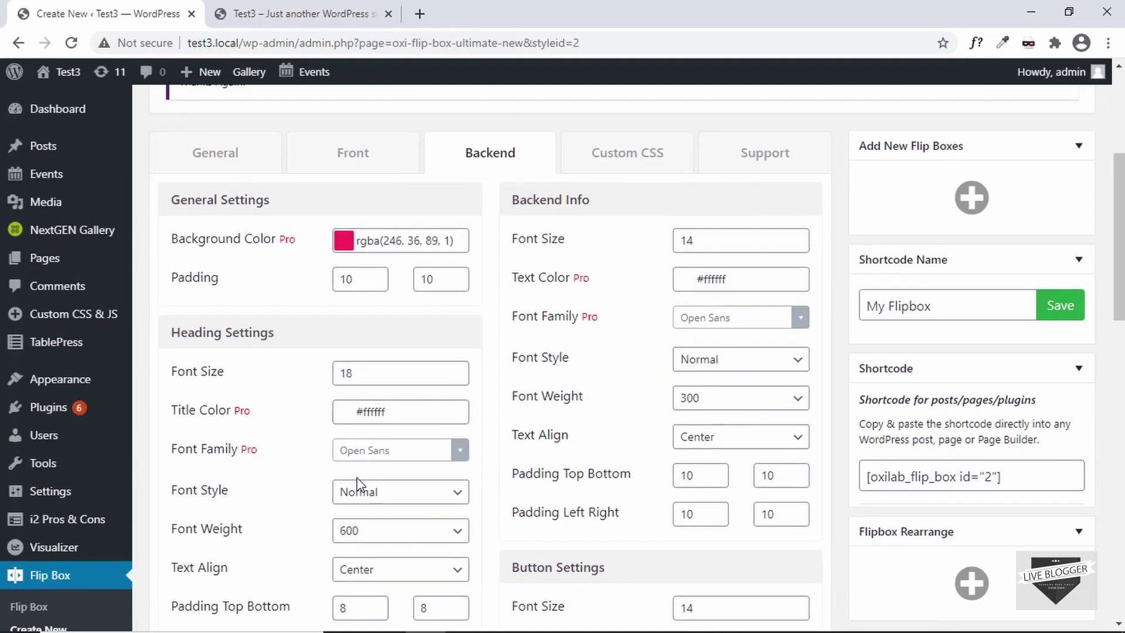
Step: Save the flip box under the shortcode name 'My Flipbox'
scroll(835, 511, down, 2)
scroll(835, 511, up, 1)
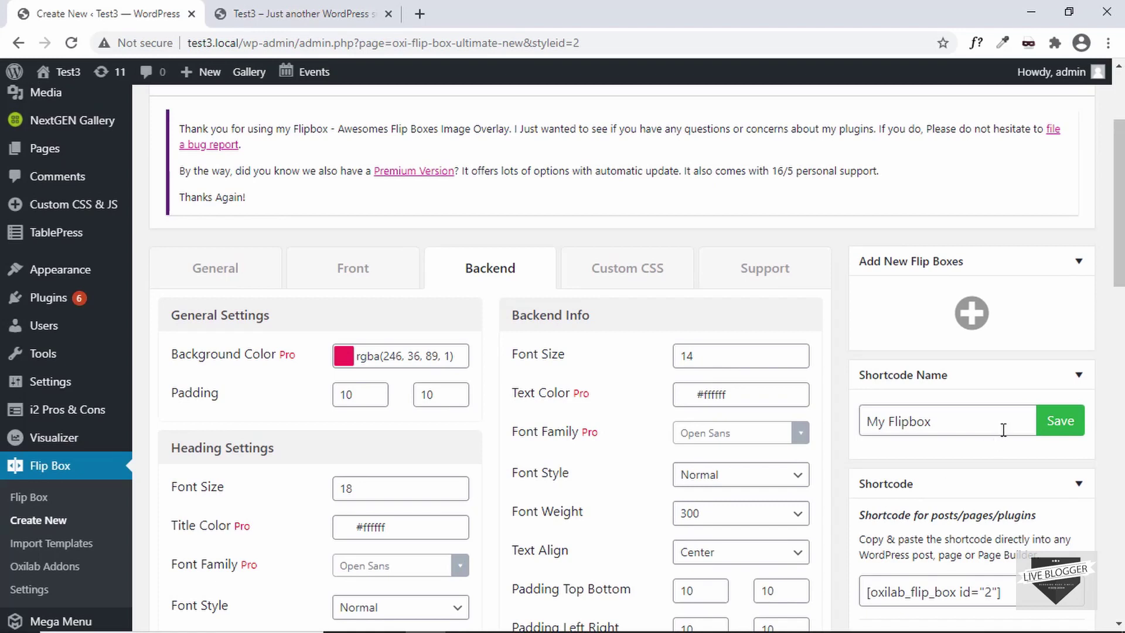
click(1060, 434)
drag(960, 355, 859, 358)
click(963, 350)
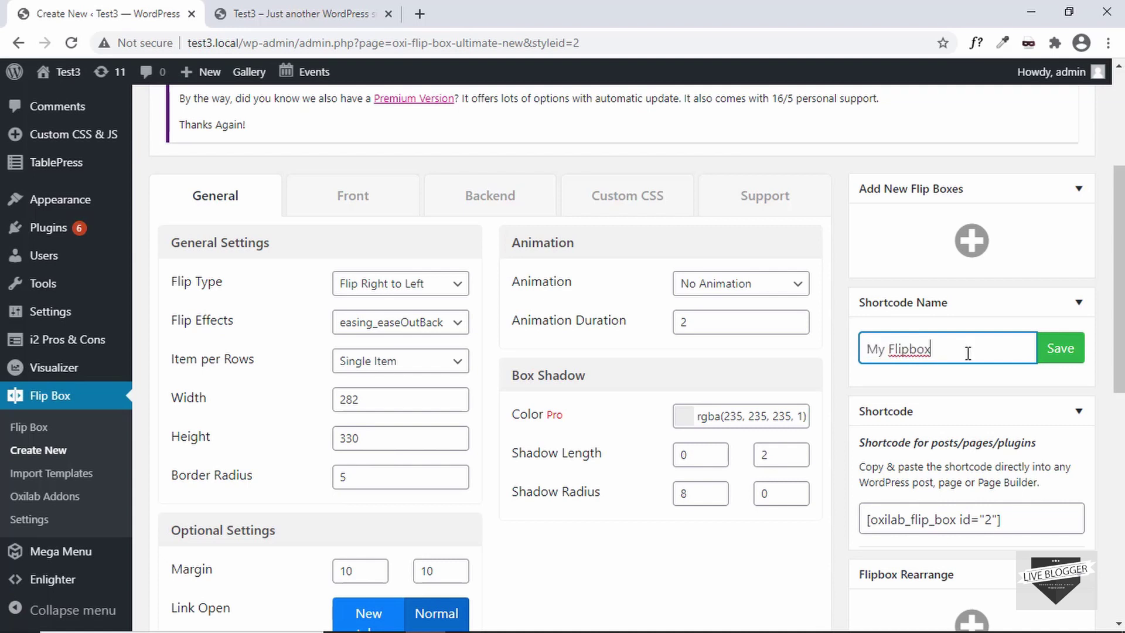
Step: Copy the shortcode [oxilab_flip_box id="2"] to the clipboard
scroll(964, 357, down, 1)
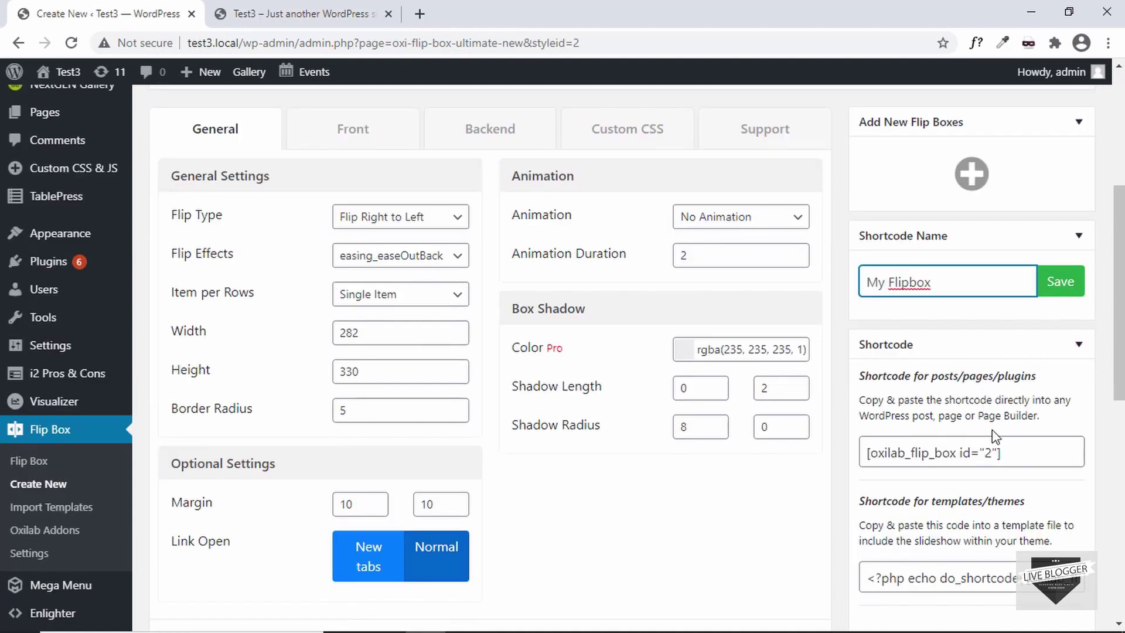
drag(1019, 452, 862, 445)
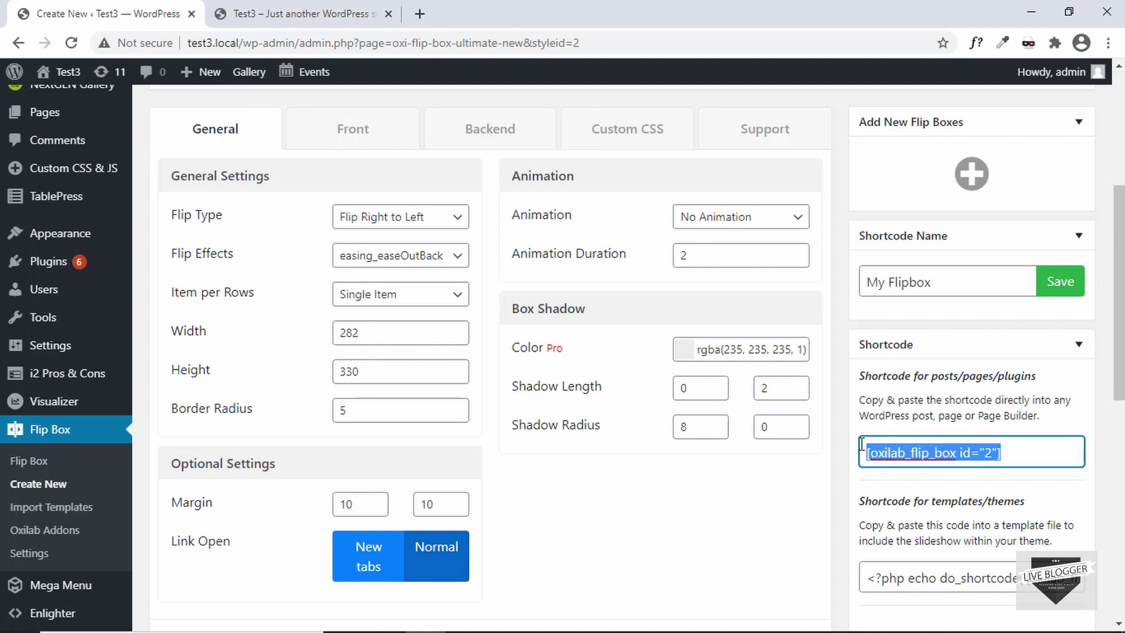
right_click(918, 452)
click(930, 254)
scroll(559, 381, up, 2)
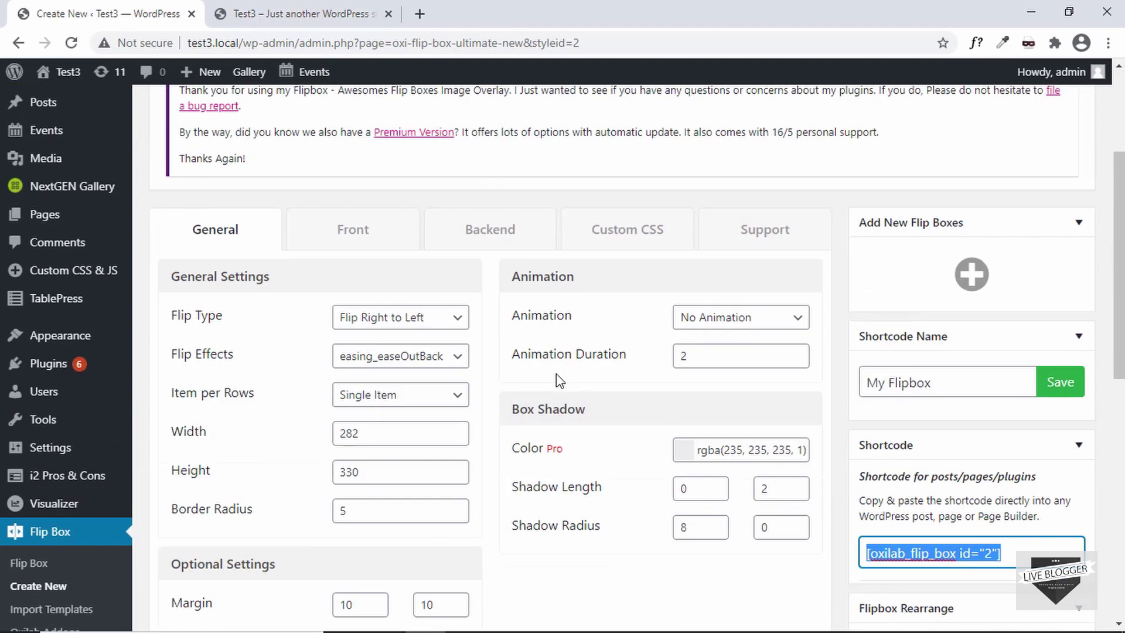
Step: Start a new post titled 'Testing My Flipbox'
mouse_move(47, 119)
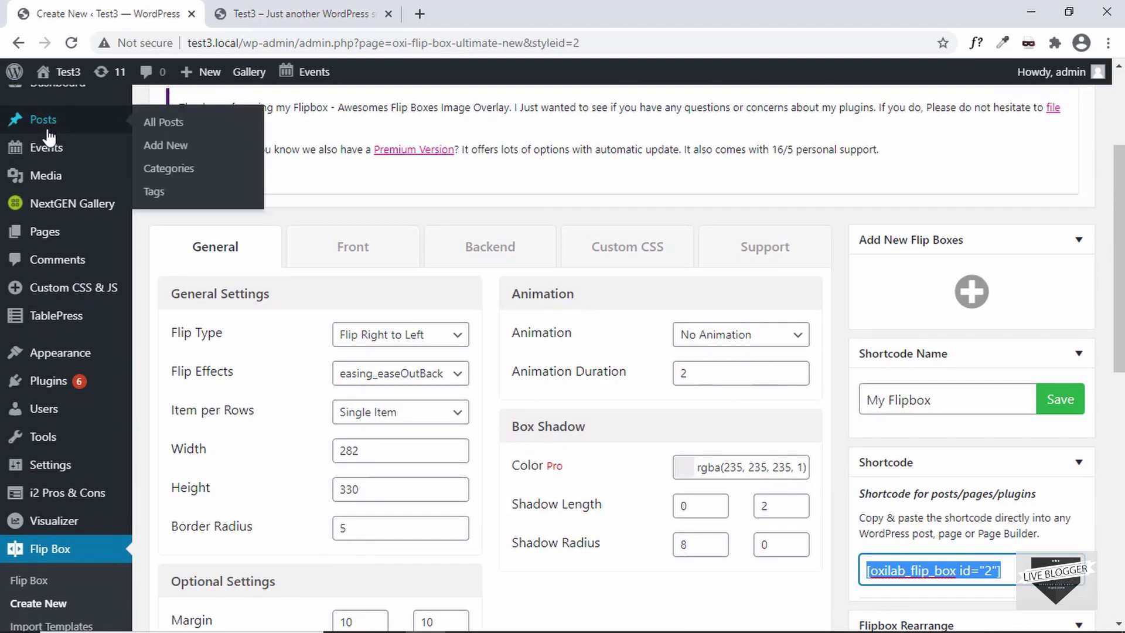
click(174, 150)
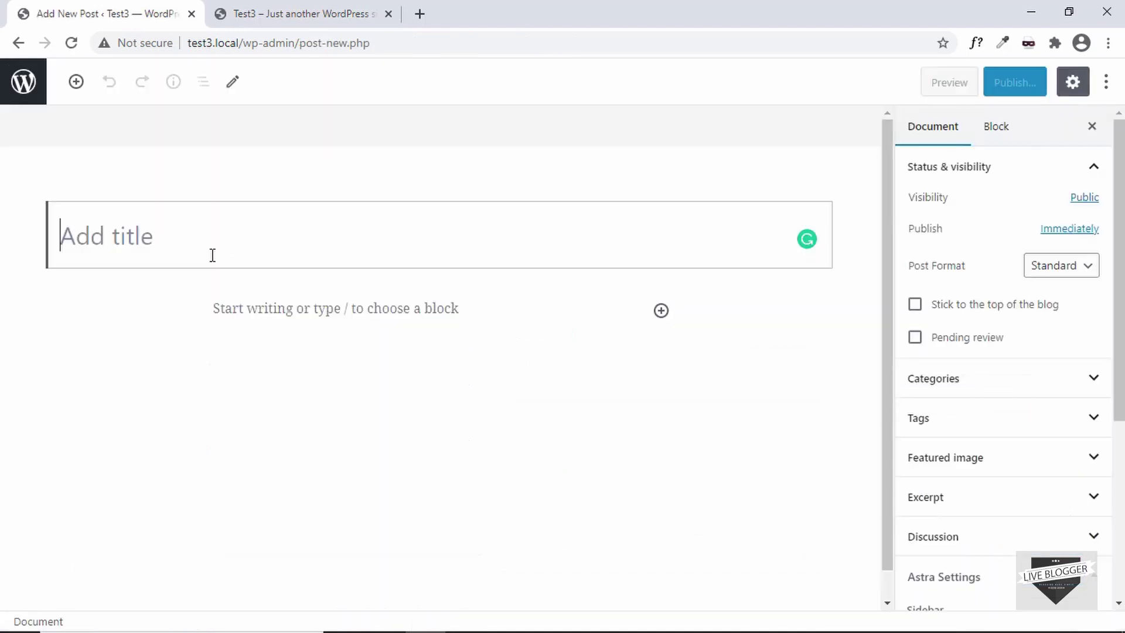
text(Testing m)
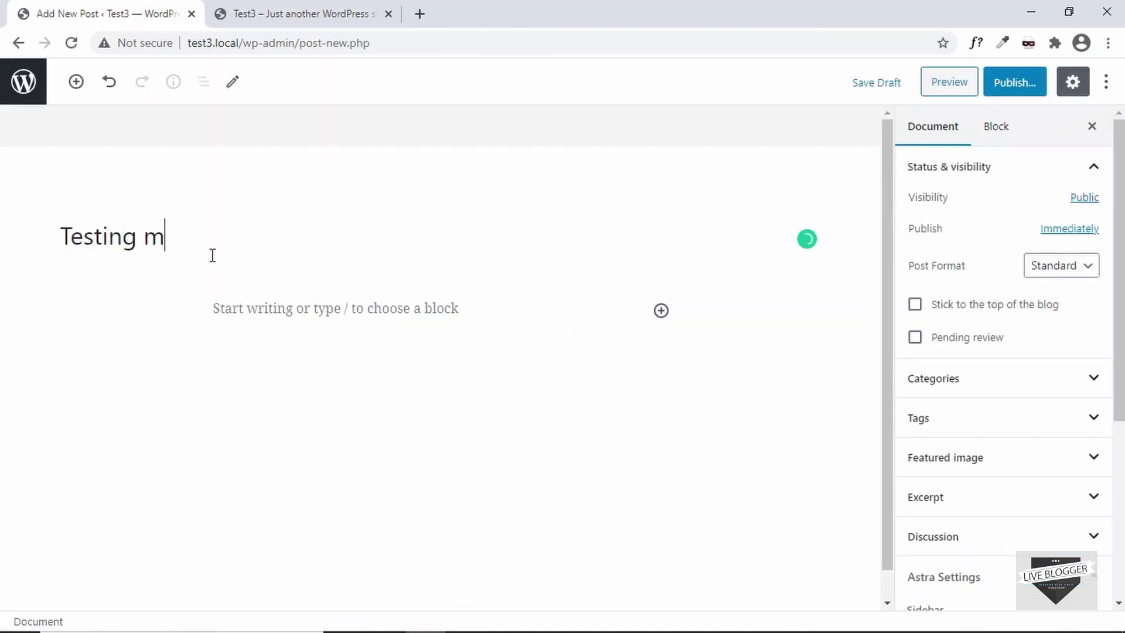
key(BackSpace)
text(My Flipbox)
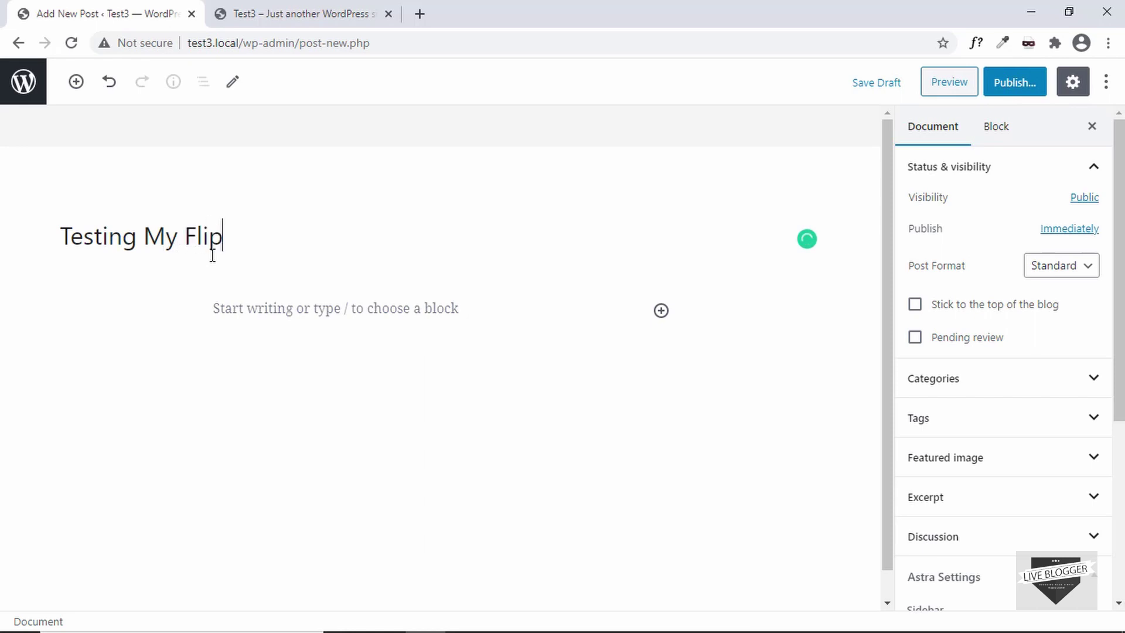
Step: Add a Shortcode block holding [oxilab_flip_box id="2"] to the body and publish the post
click(231, 299)
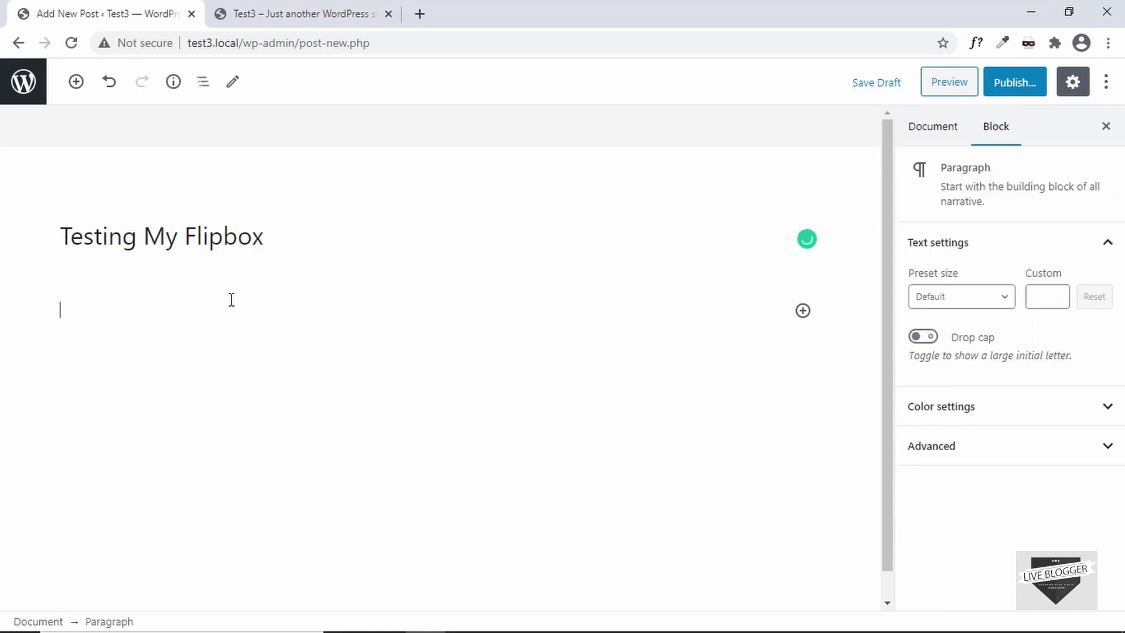
text(/)
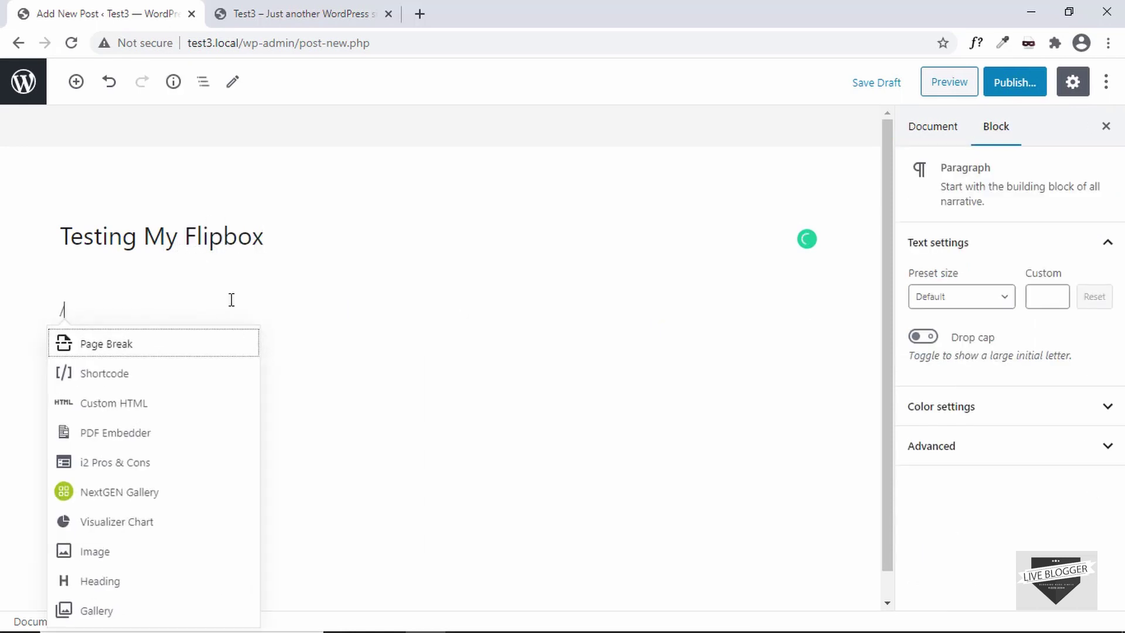
text(shor)
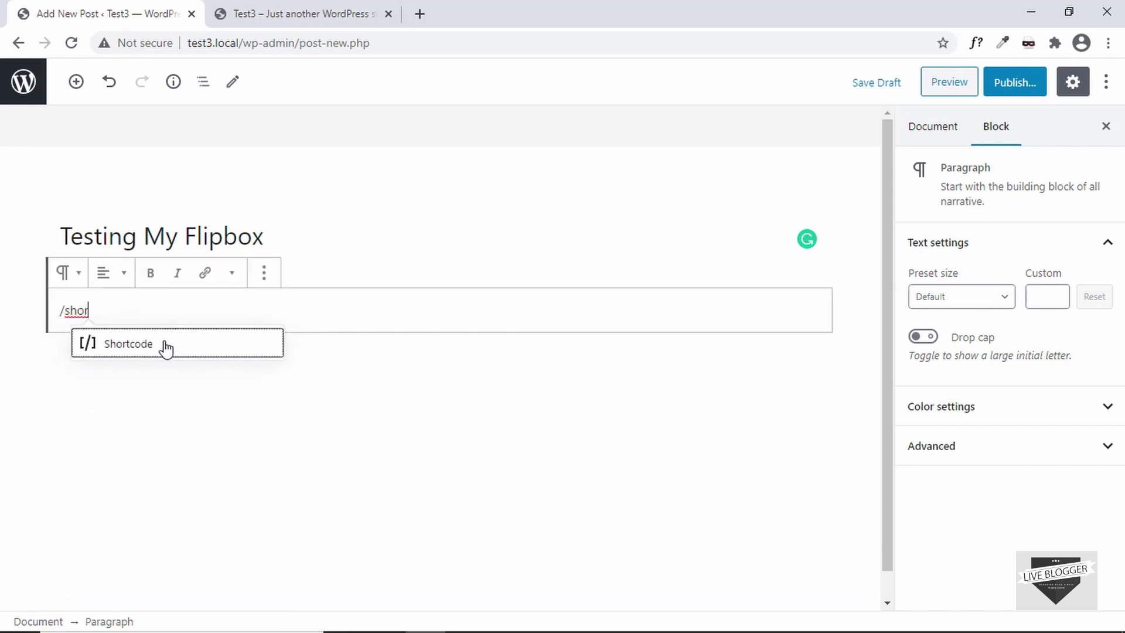
key(BackSpace)
key(BackSpace)
key(BackSpace)
key(BackSpace)
key(BackSpace)
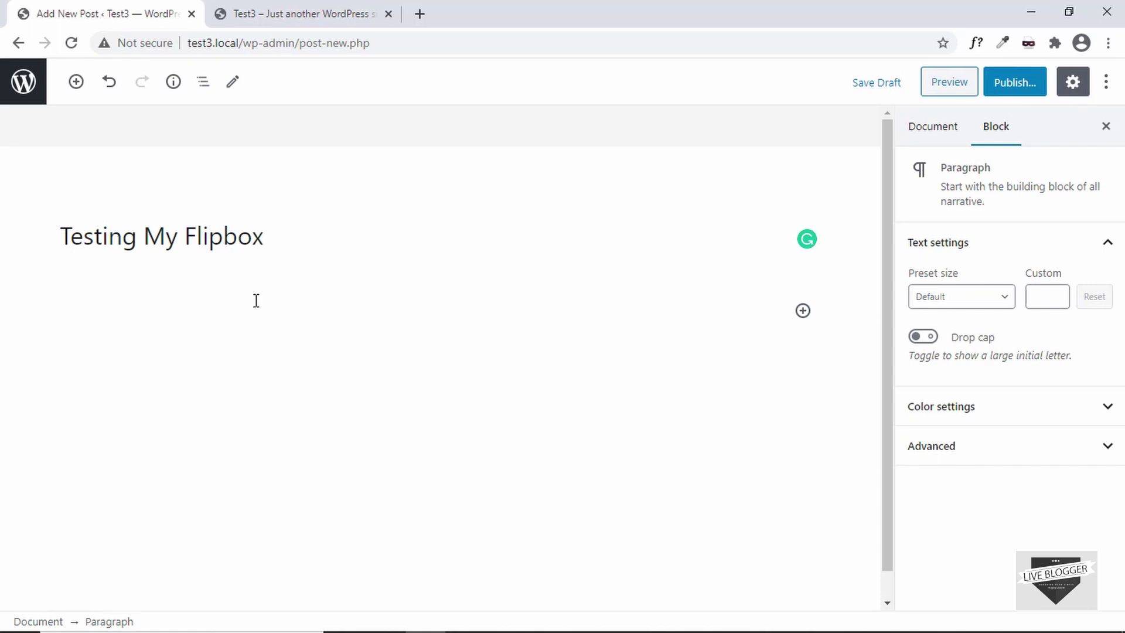
click(803, 311)
text(shor)
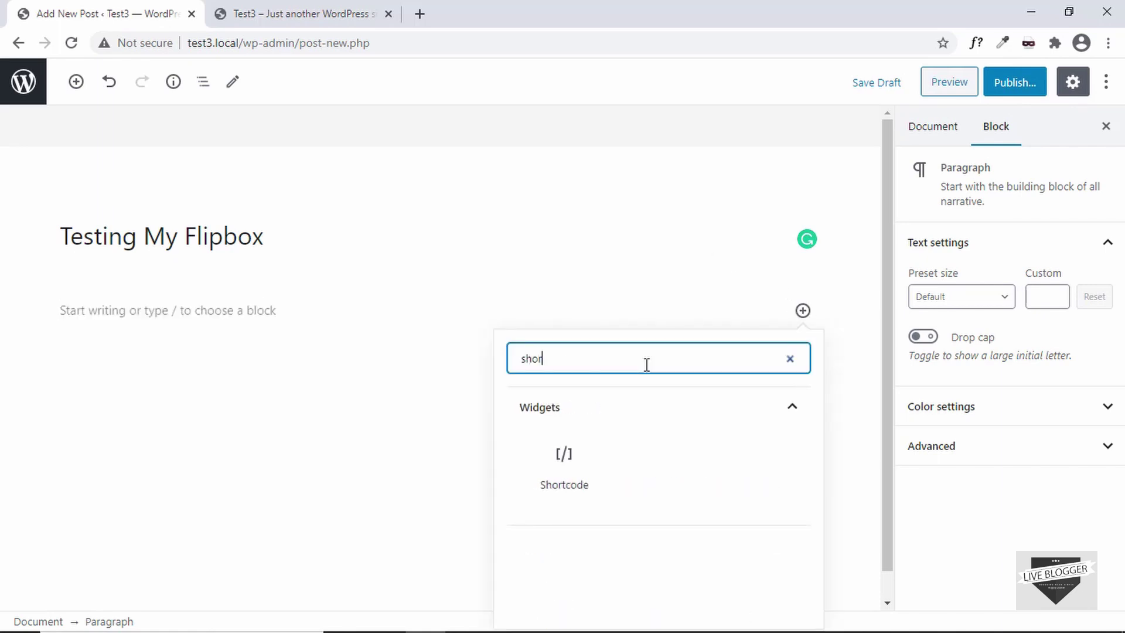
click(555, 469)
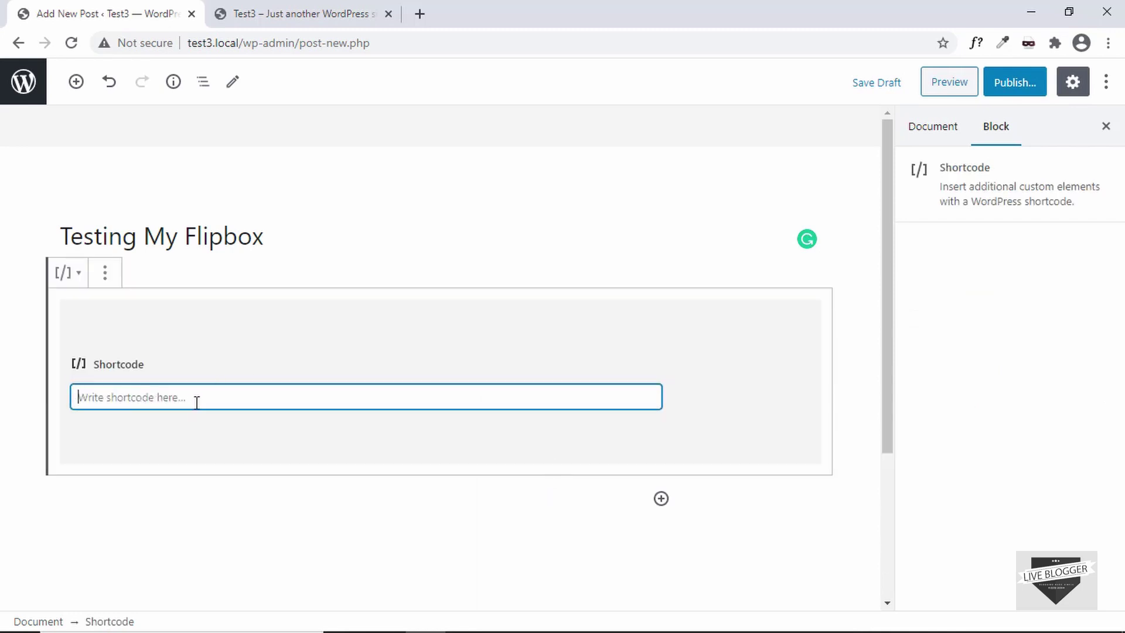
key(ctrl+v)
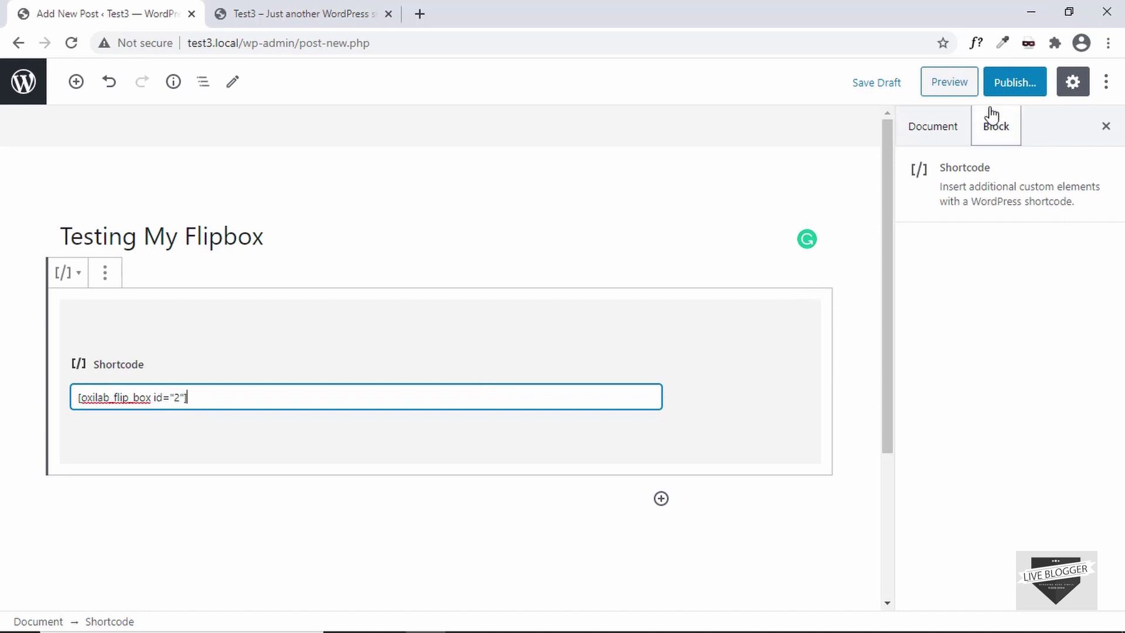
click(1014, 84)
click(1009, 82)
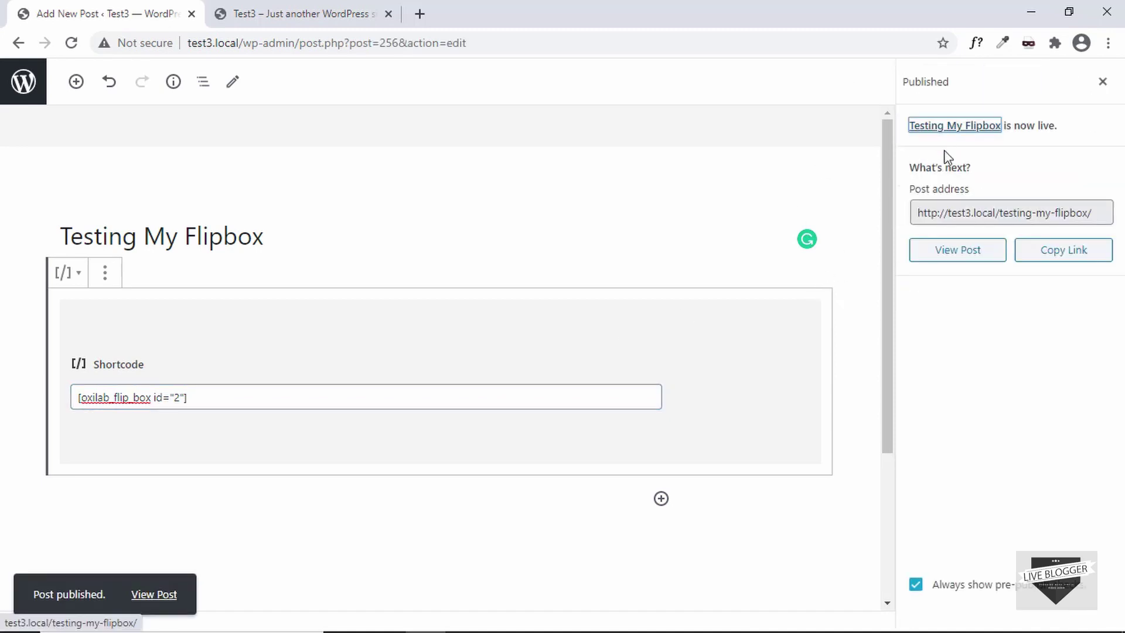
Step: View the live Testing My Flipbox post, check the flip box flips, then return to the editor
click(963, 256)
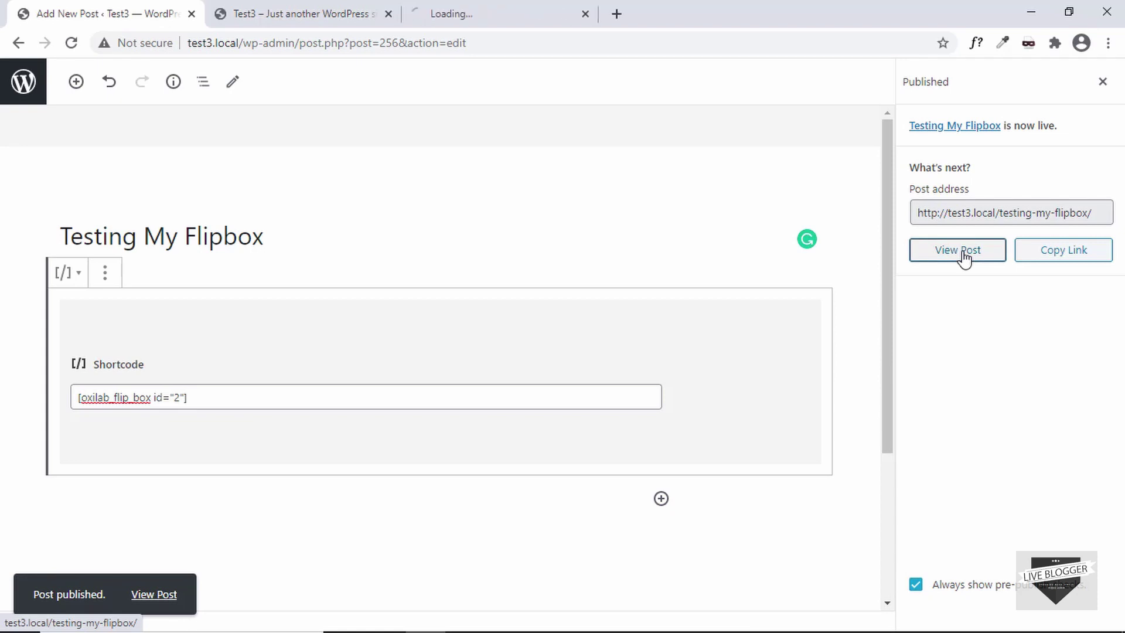
drag(502, 9, 304, 14)
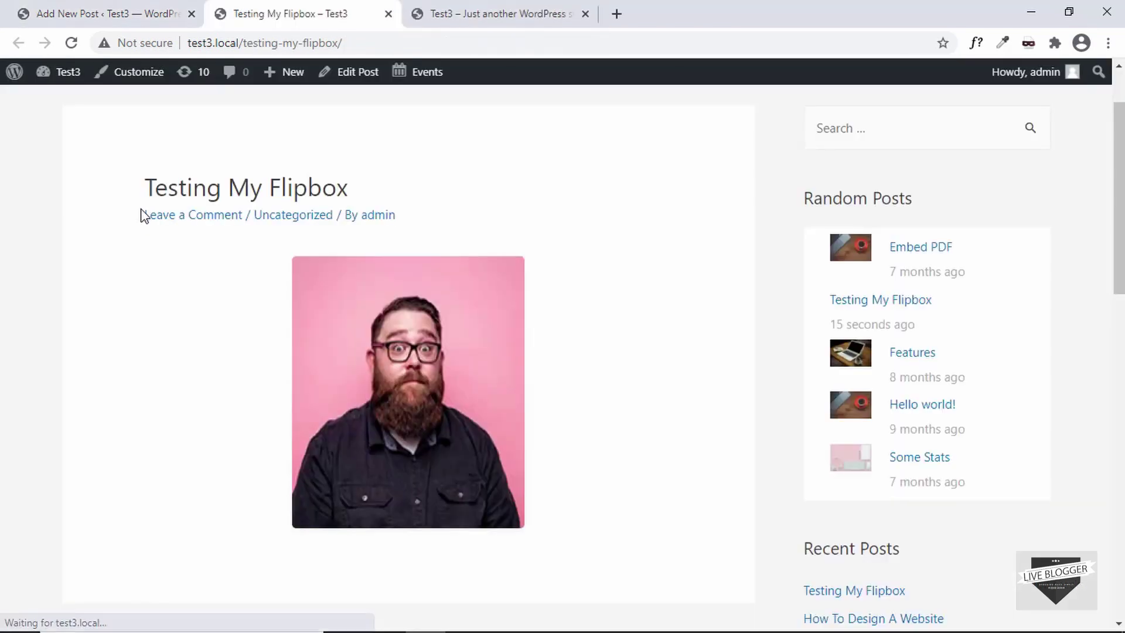
scroll(171, 245, up, 1)
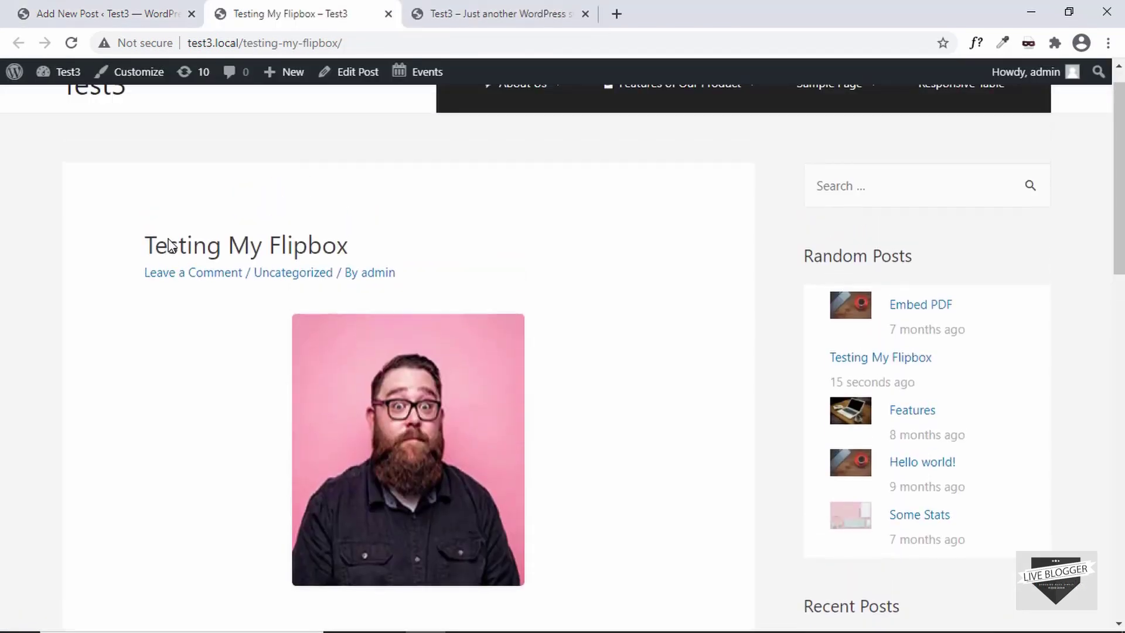
scroll(169, 242, down, 1)
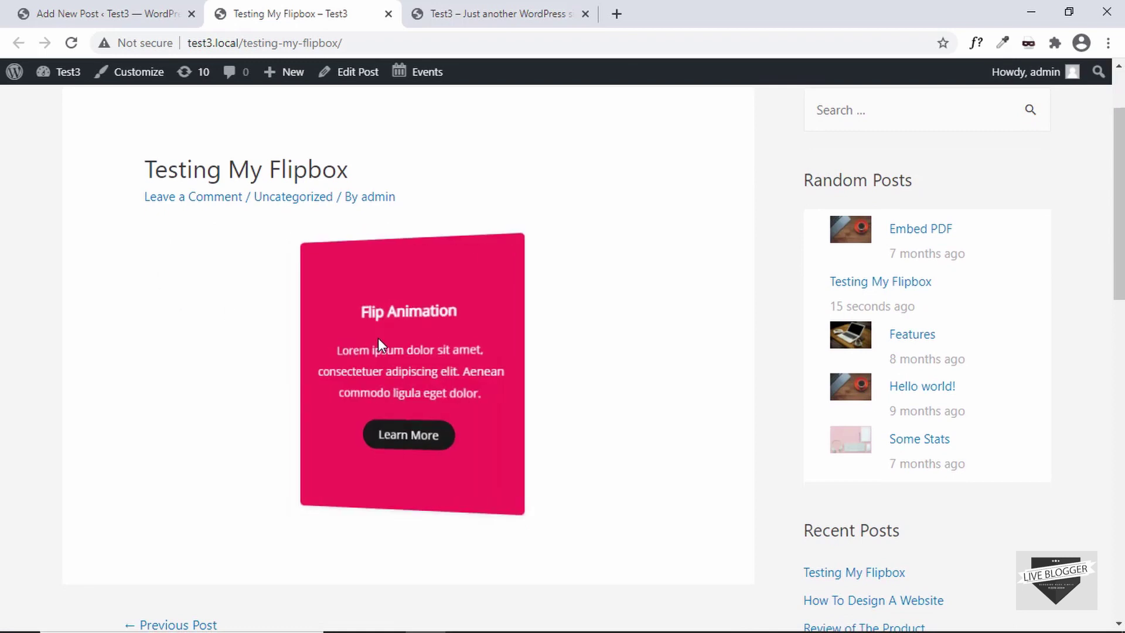
mouse_move(353, 329)
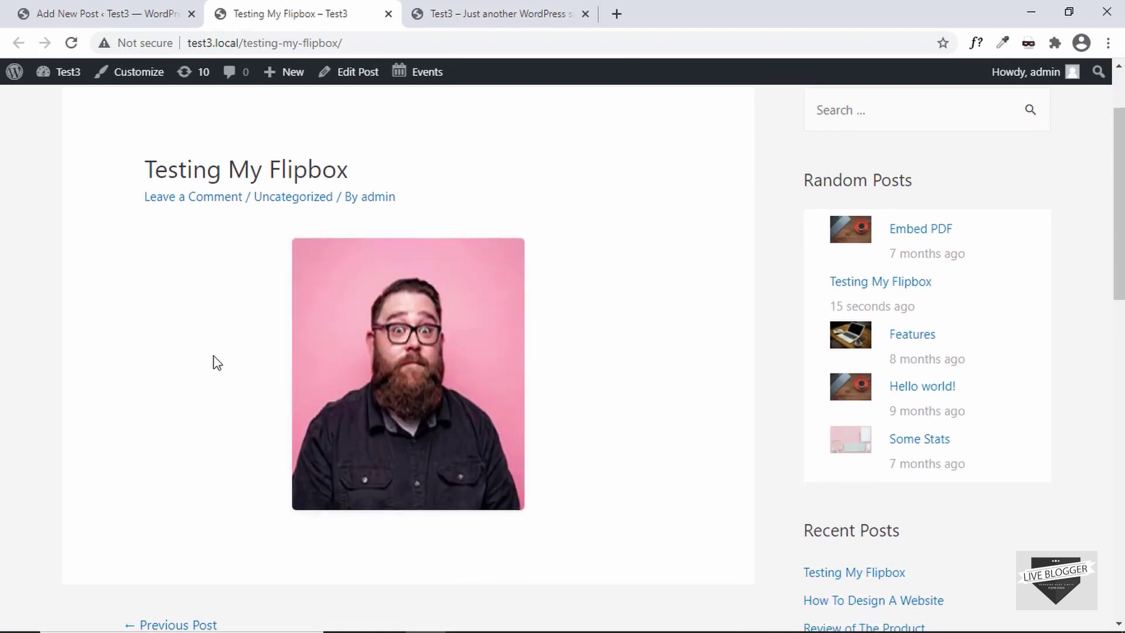
click(121, 15)
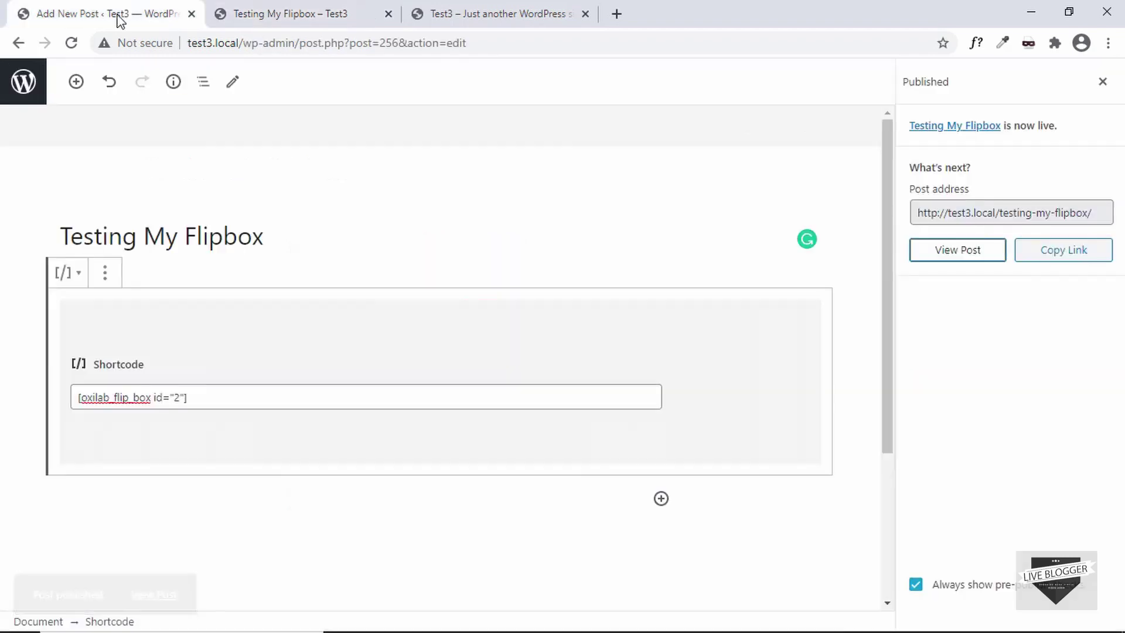
click(26, 94)
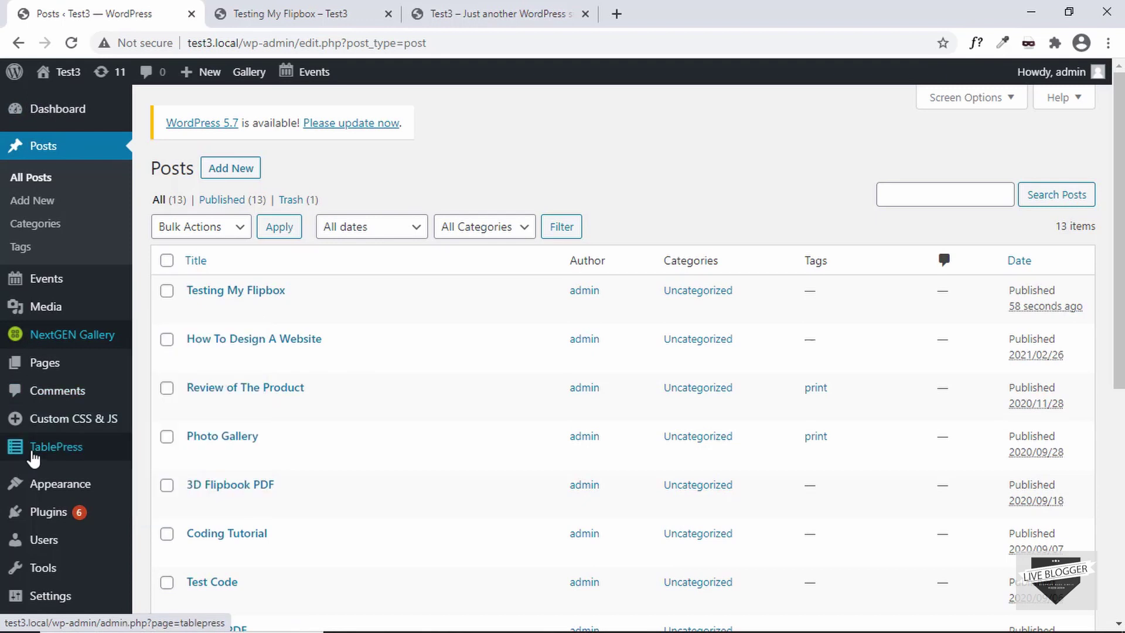
scroll(41, 516, down, 1)
click(55, 528)
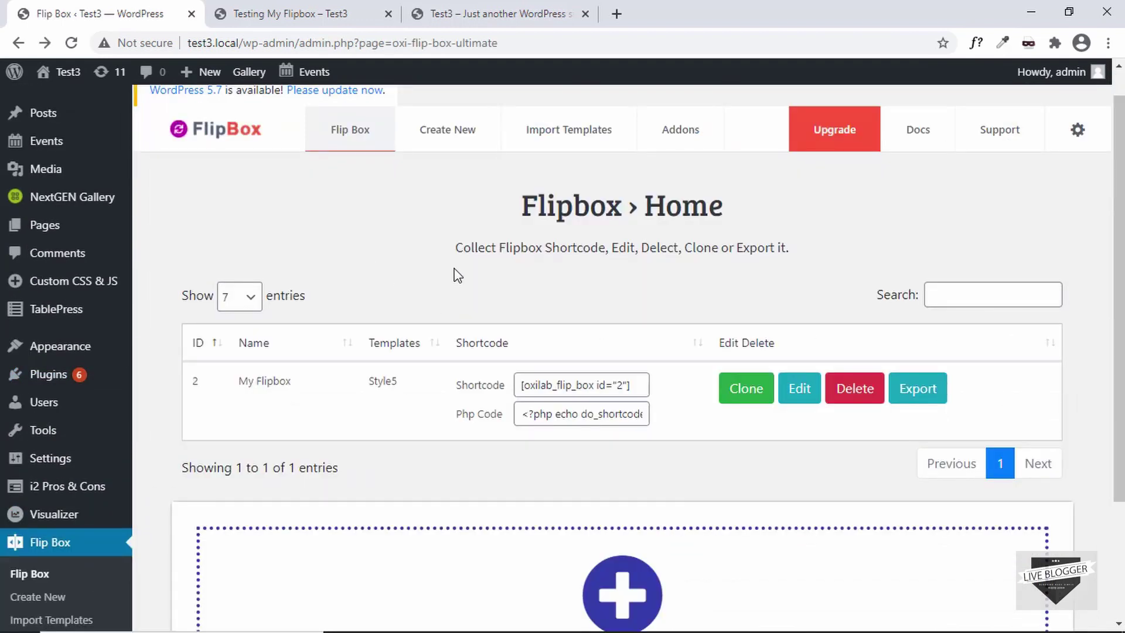
click(509, 8)
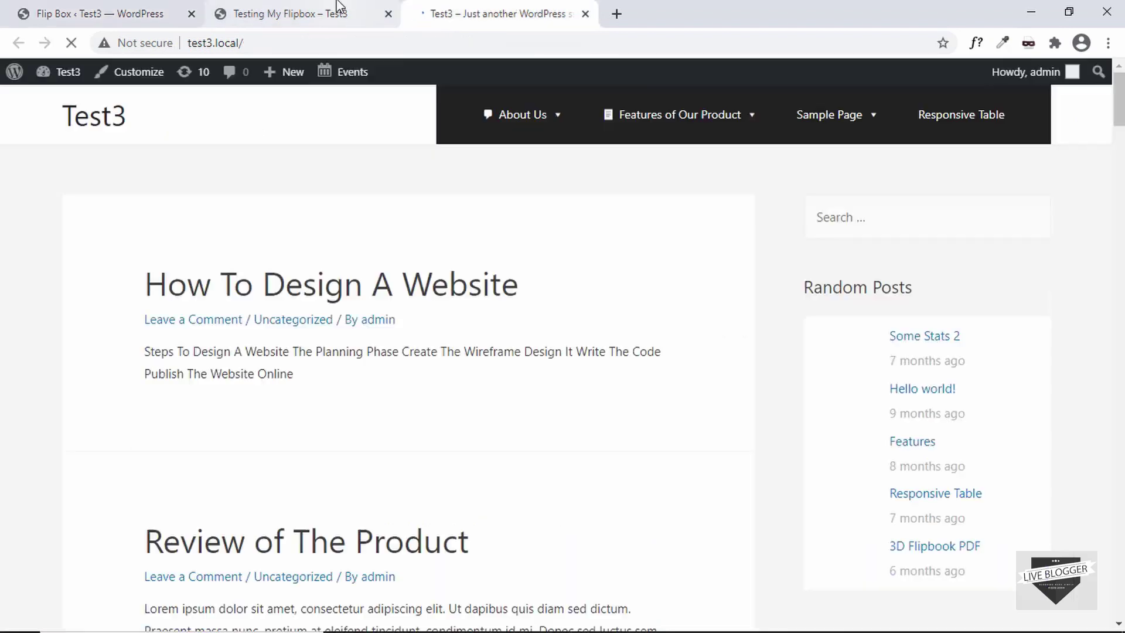
click(352, 10)
click(351, 41)
key(Return)
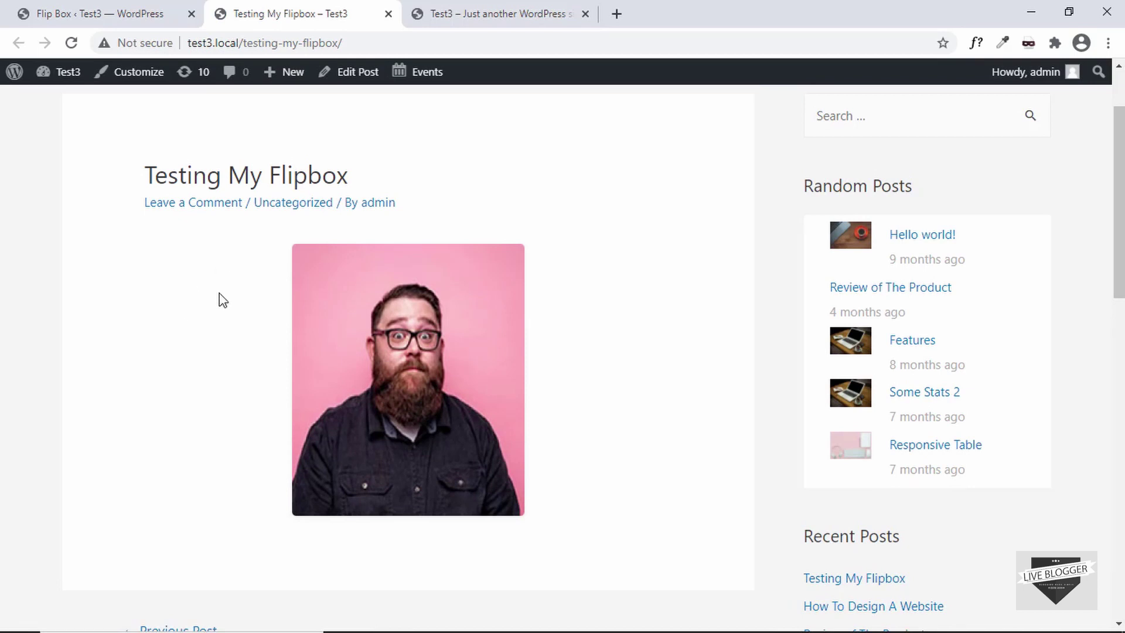
click(89, 17)
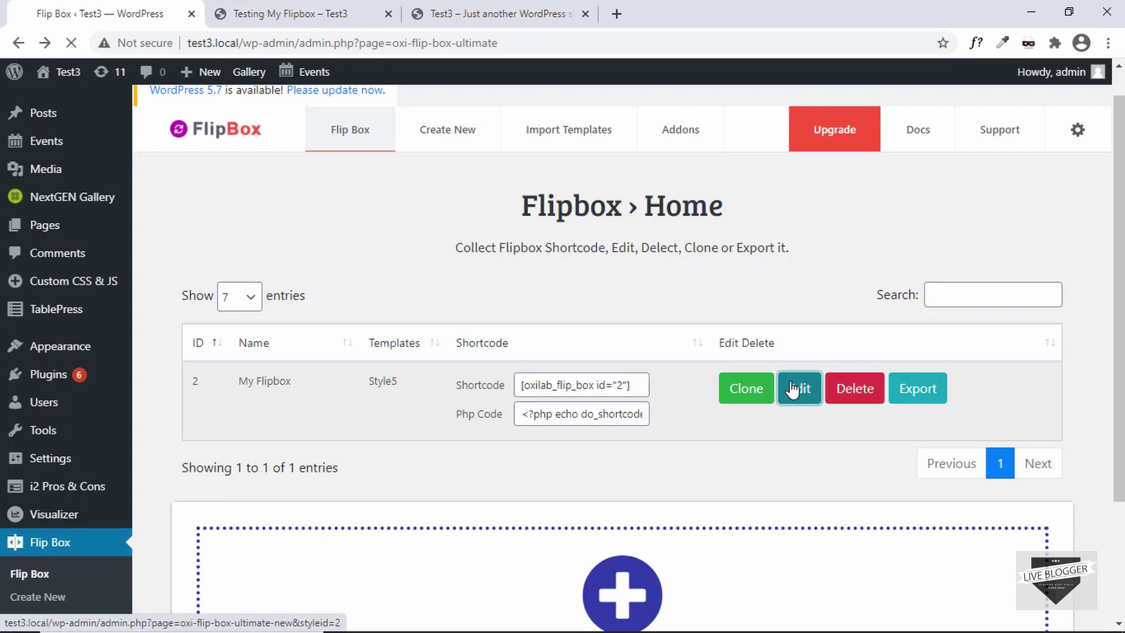
Step: Set My Flipbox's animation to shake, submit it, and reload the editor
click(801, 388)
scroll(644, 375, down, 3)
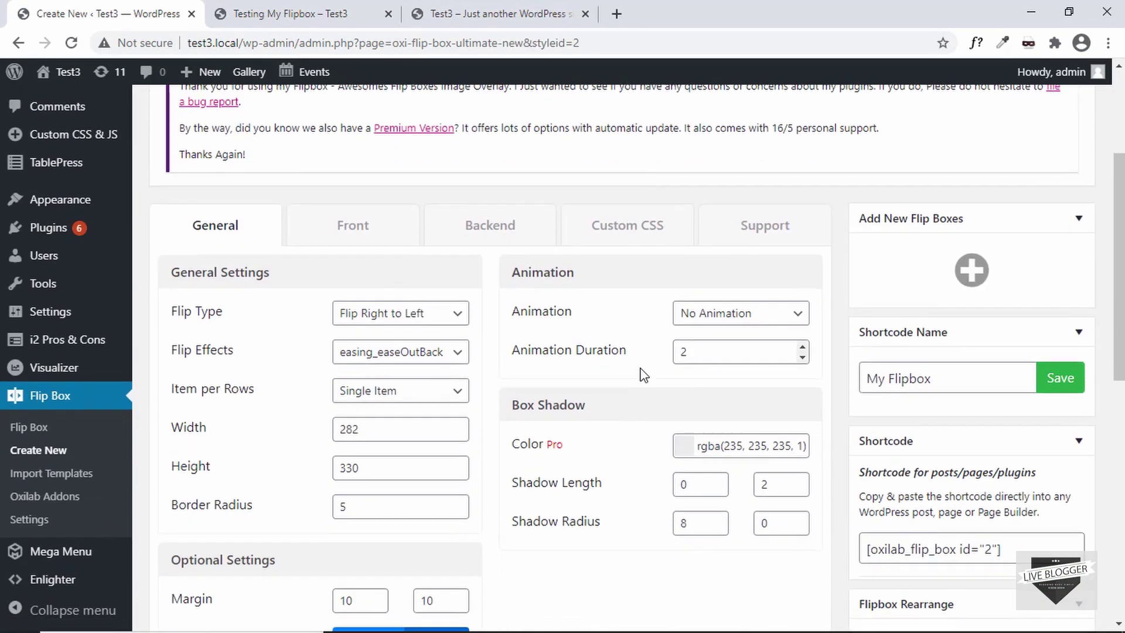
click(719, 310)
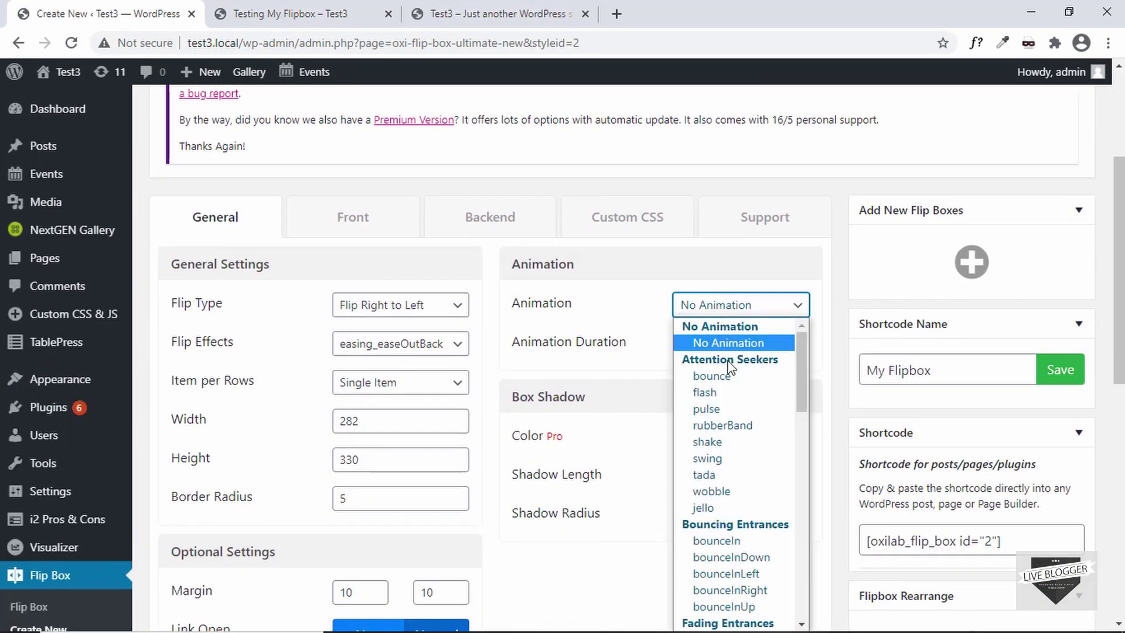
click(730, 450)
scroll(604, 415, down, 4)
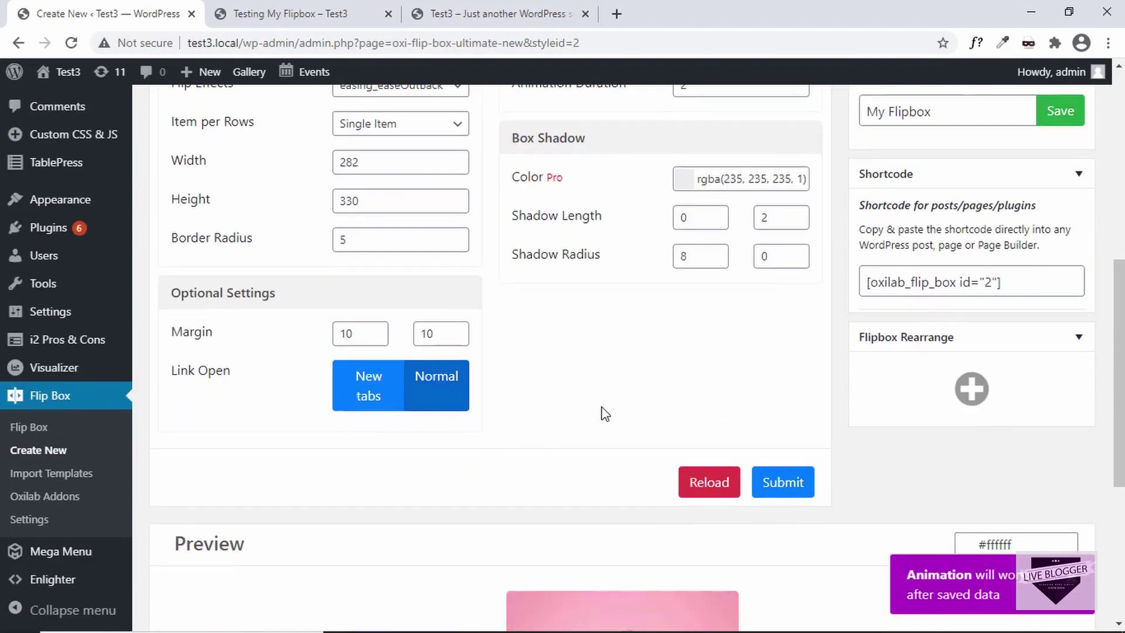
click(780, 484)
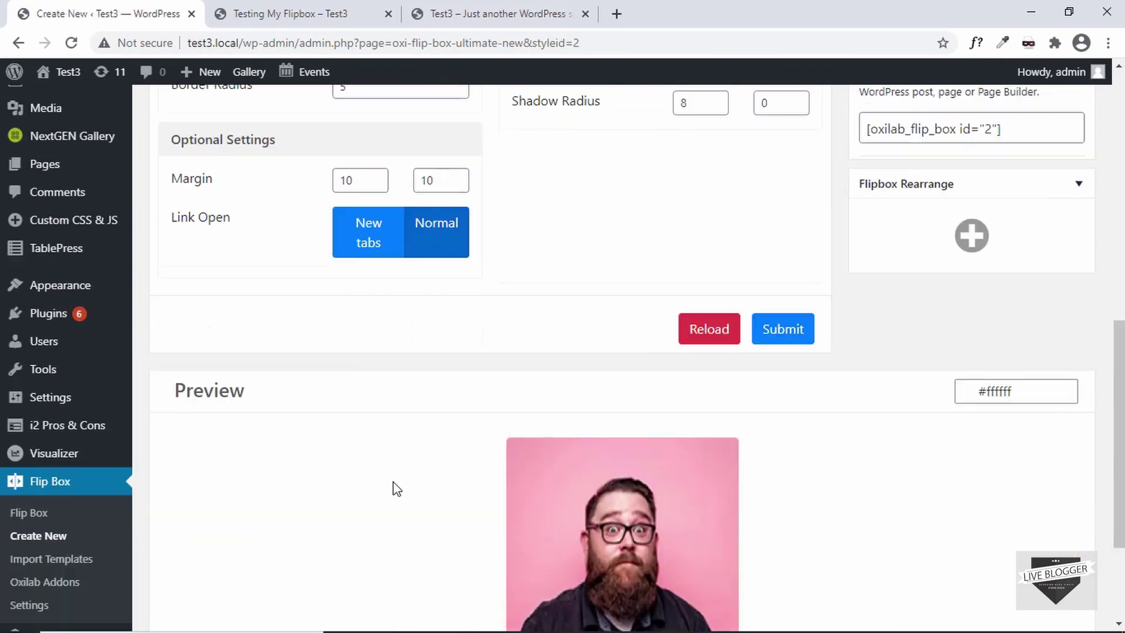
click(708, 377)
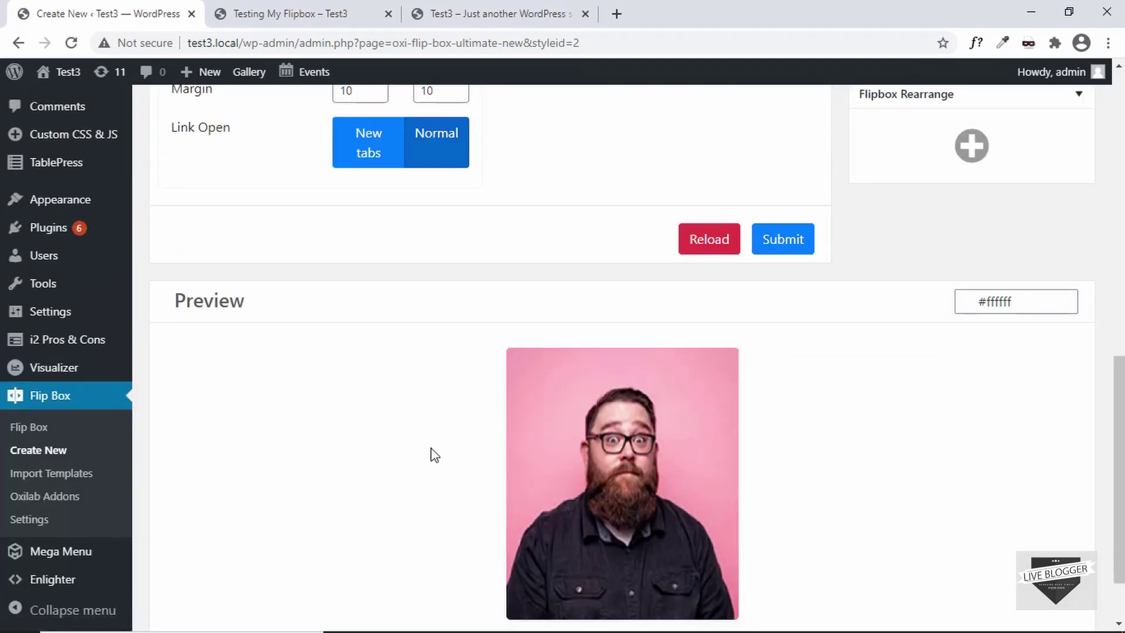
scroll(434, 449, up, 9)
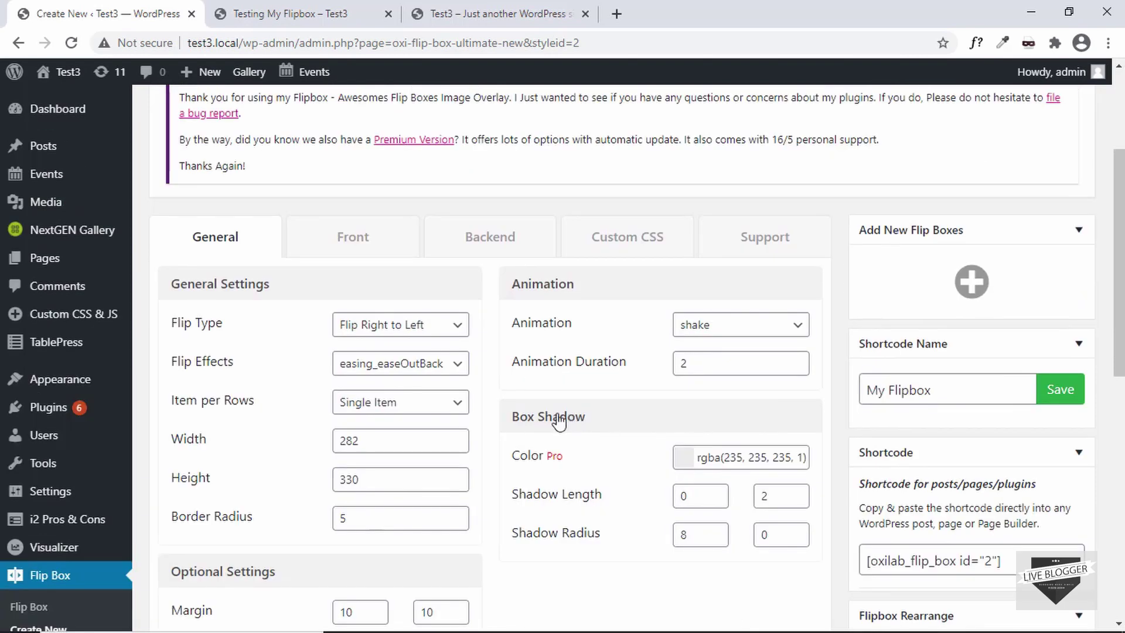
click(279, 13)
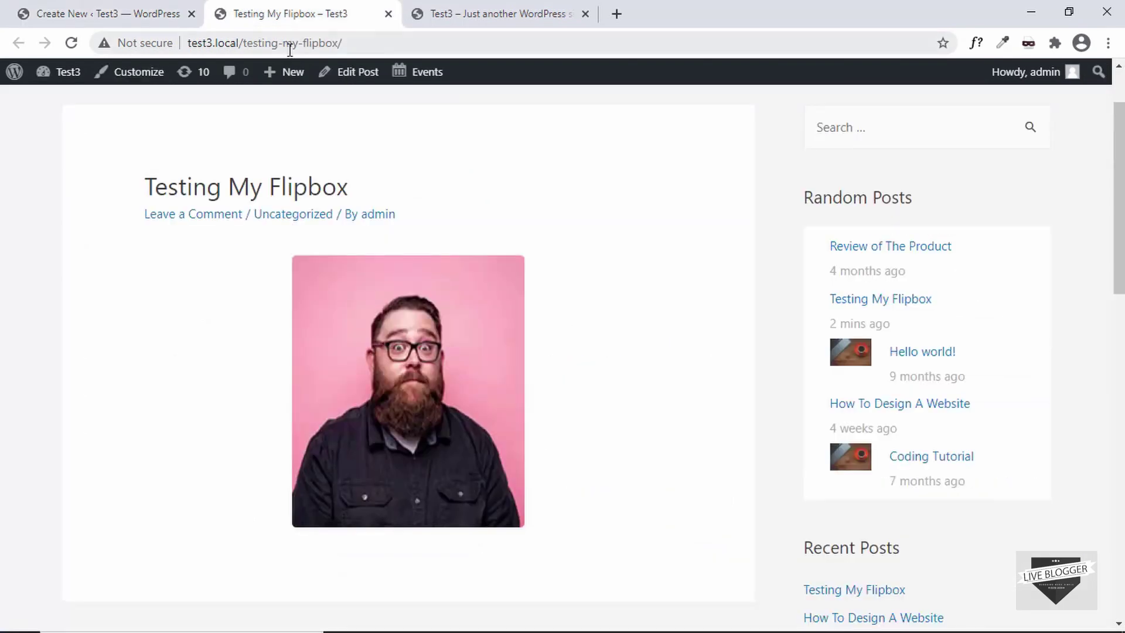
click(289, 43)
key(Return)
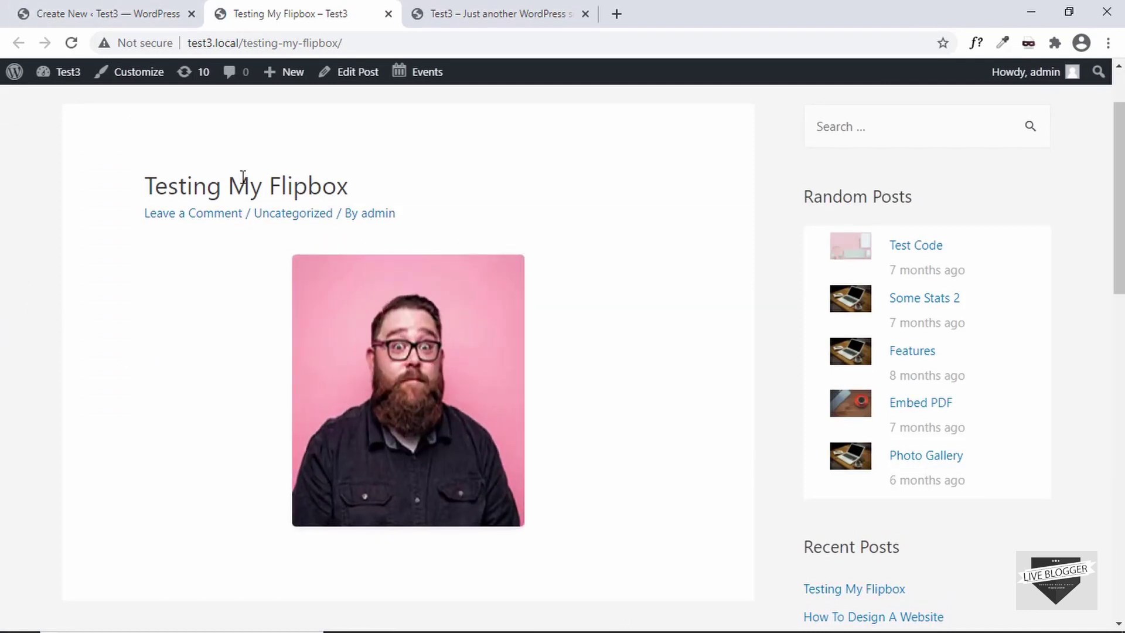
click(97, 17)
scroll(59, 379, up, 4)
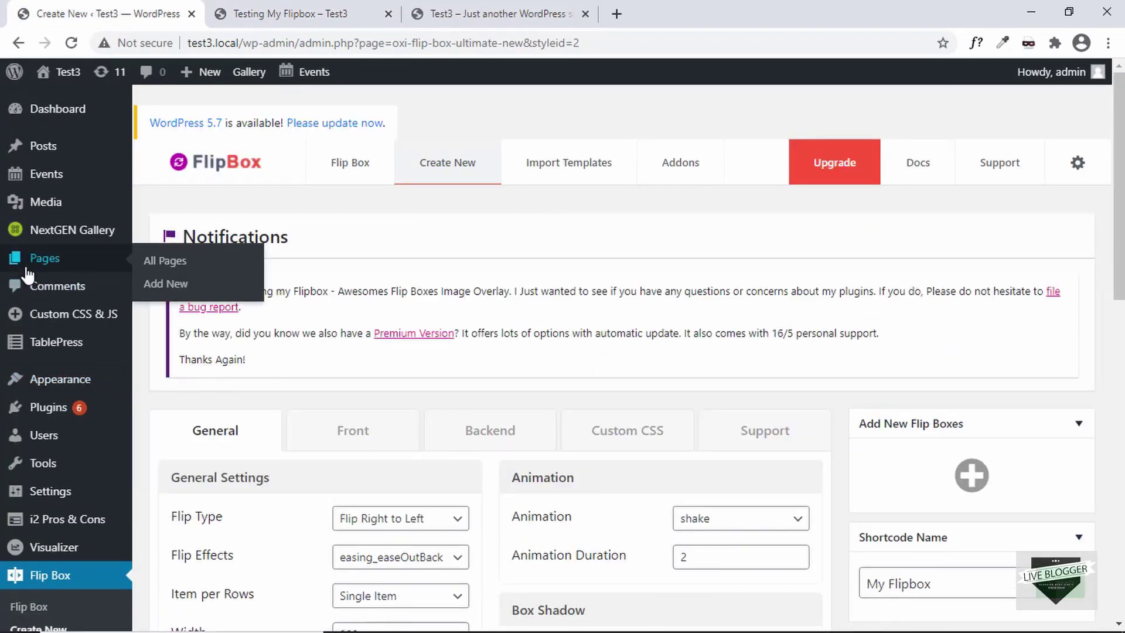
scroll(38, 583, down, 2)
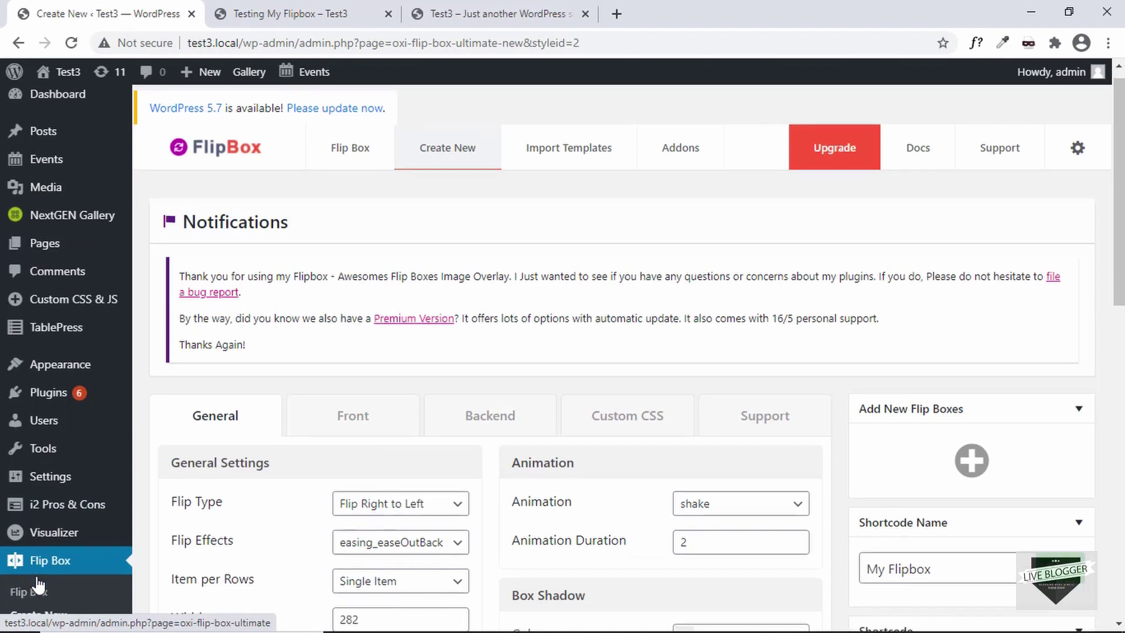
Step: Create a new flip box named My Flipbox2 from the 2nd layout
click(51, 528)
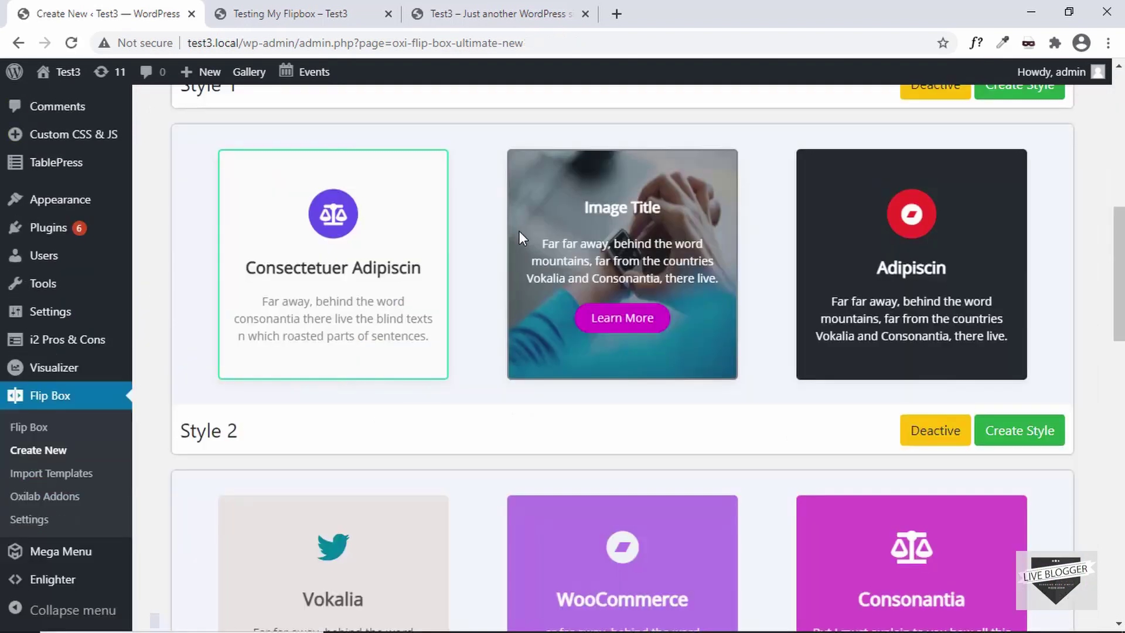
mouse_move(522, 304)
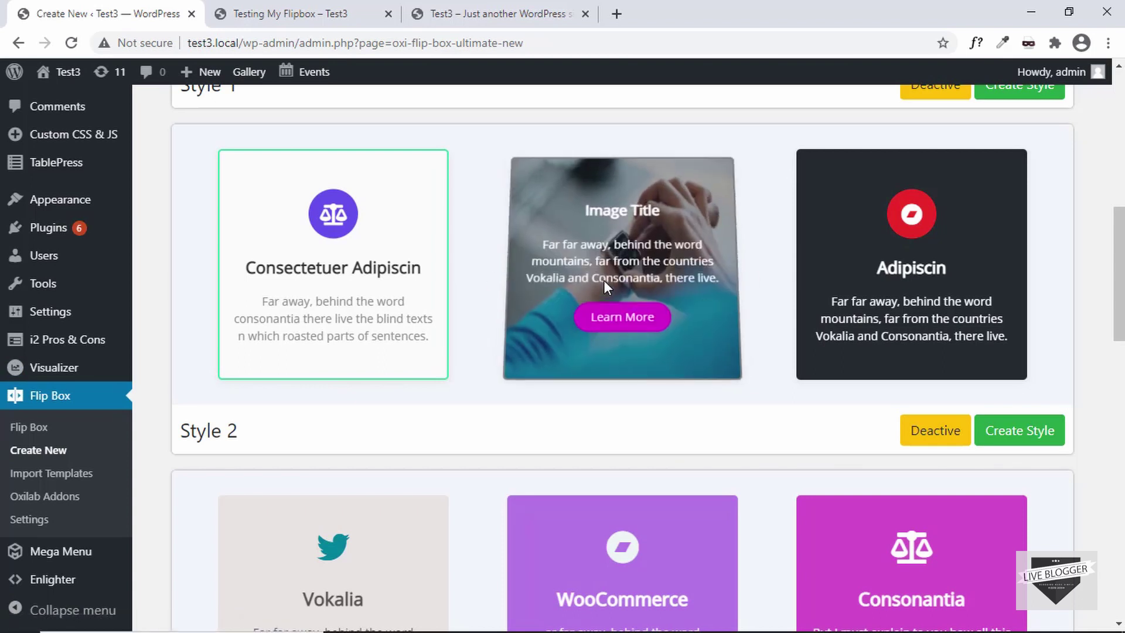
click(1021, 441)
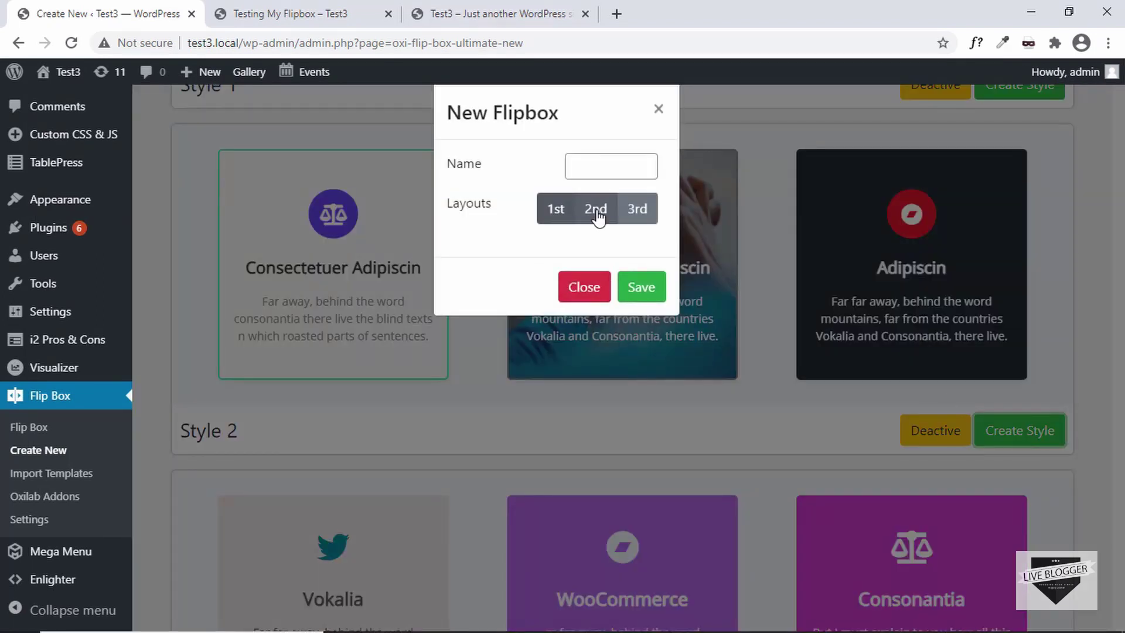
click(597, 211)
click(604, 164)
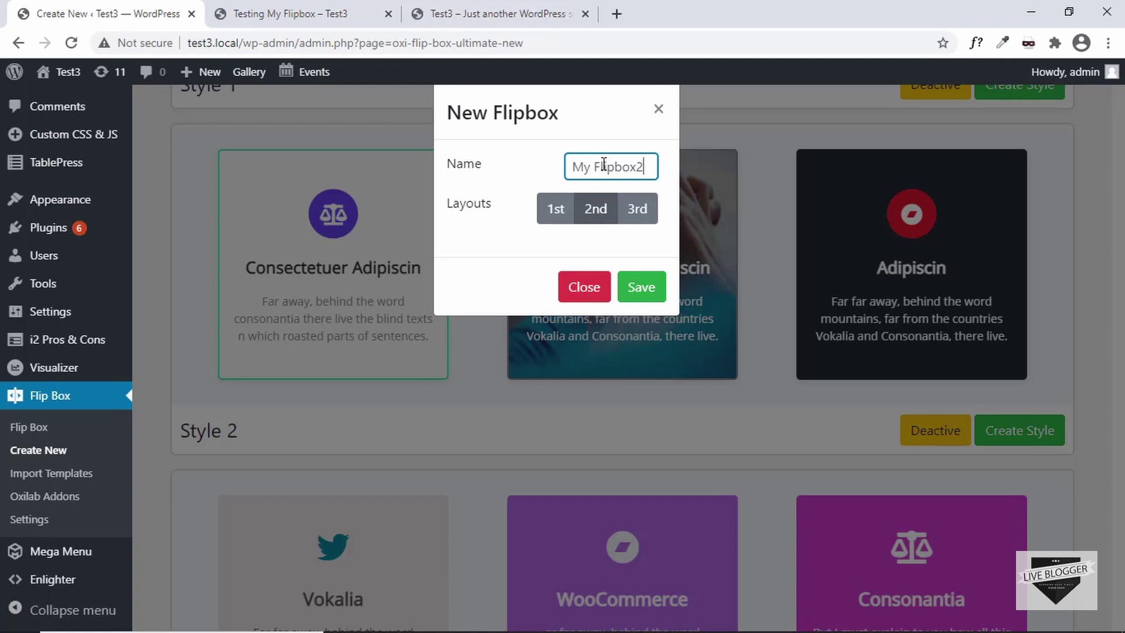
click(642, 291)
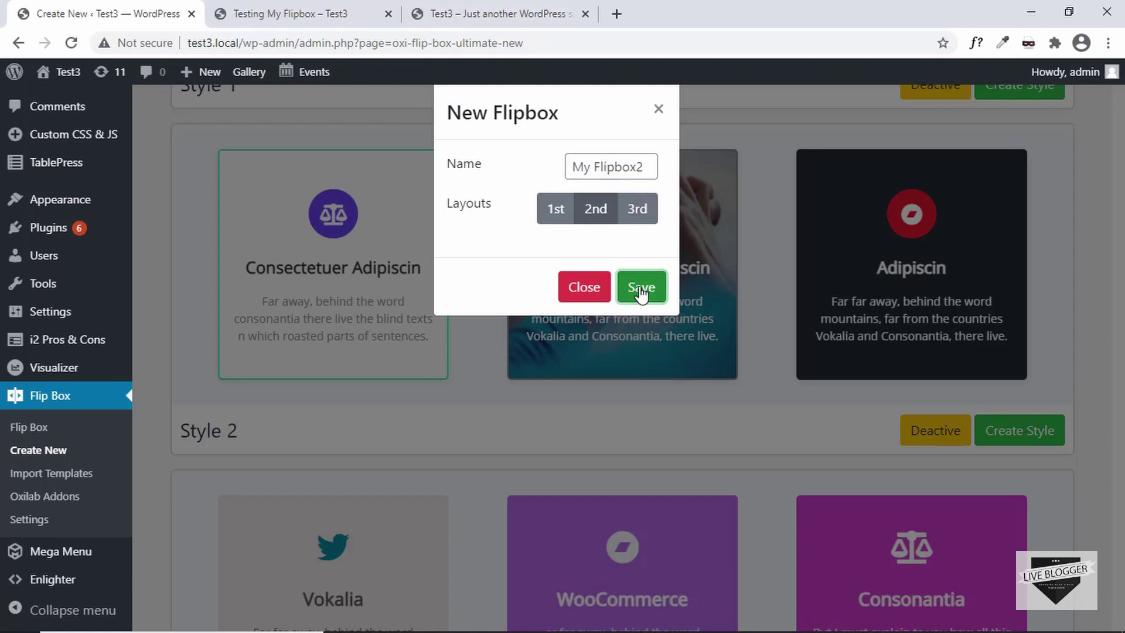
Step: Open the preview card's content settings for editing
scroll(549, 290, down, 9)
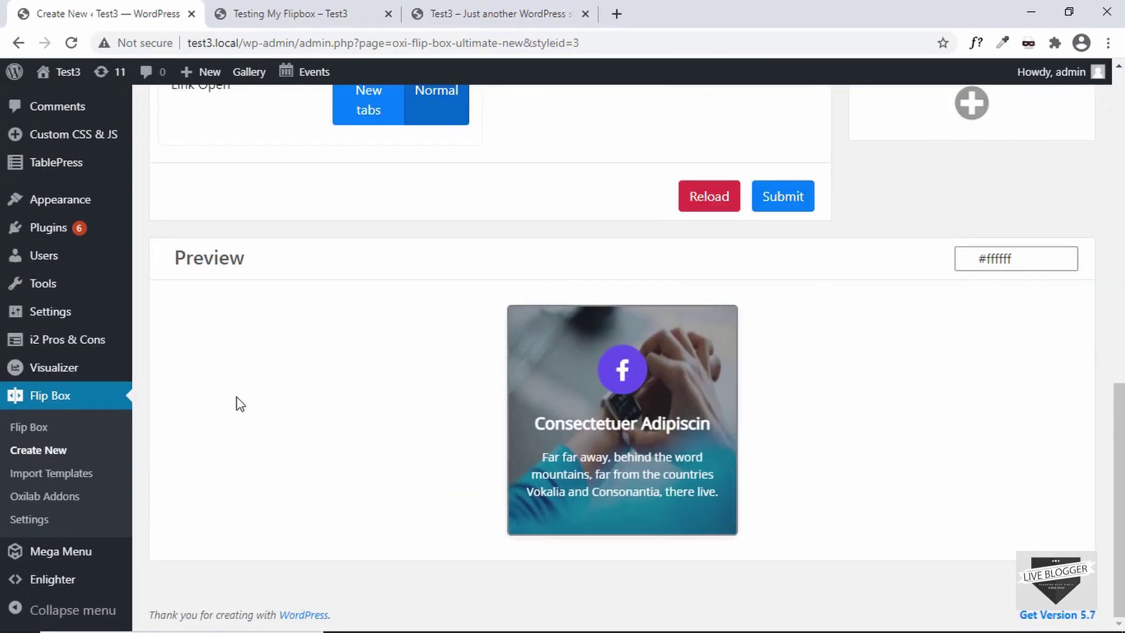
mouse_move(552, 360)
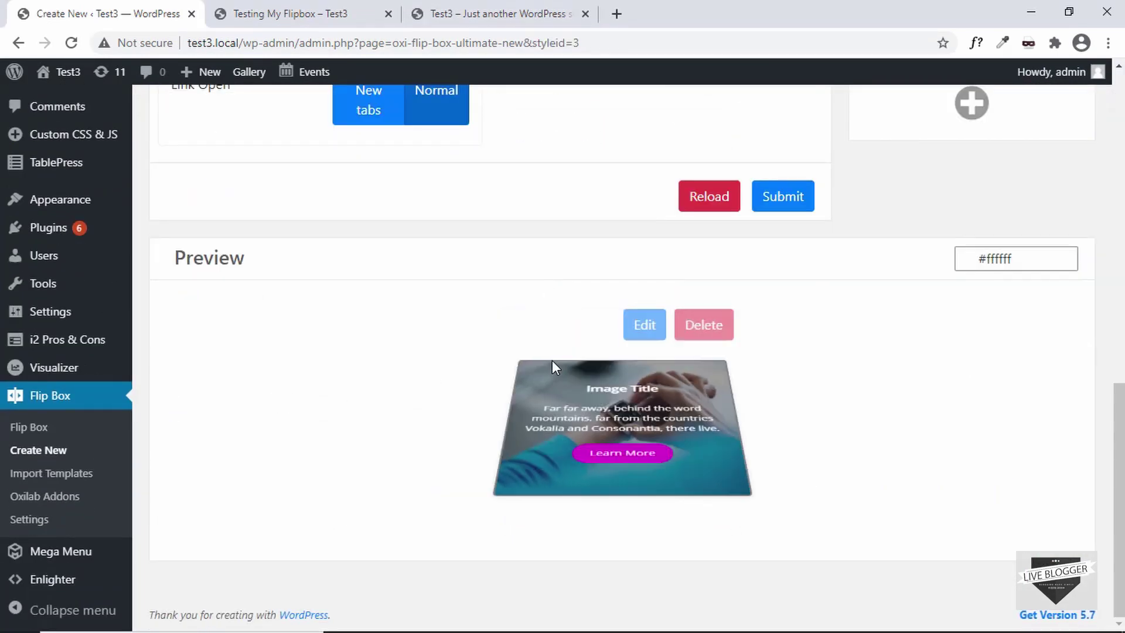
click(640, 326)
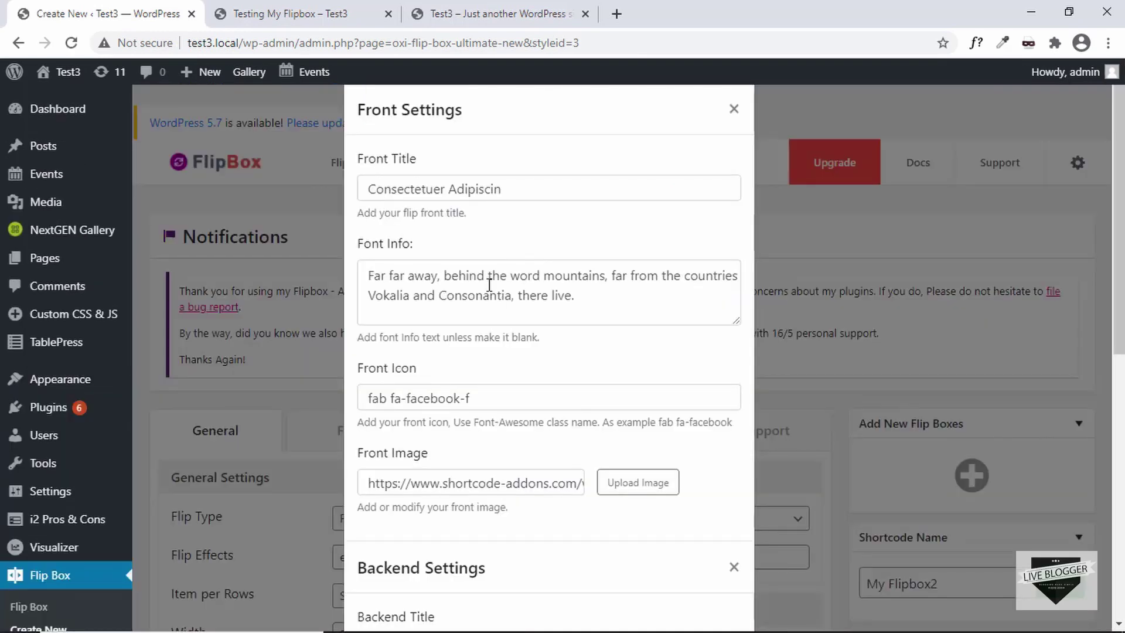
Step: Review the front icon value, keeping the current icon
scroll(504, 306, down, 3)
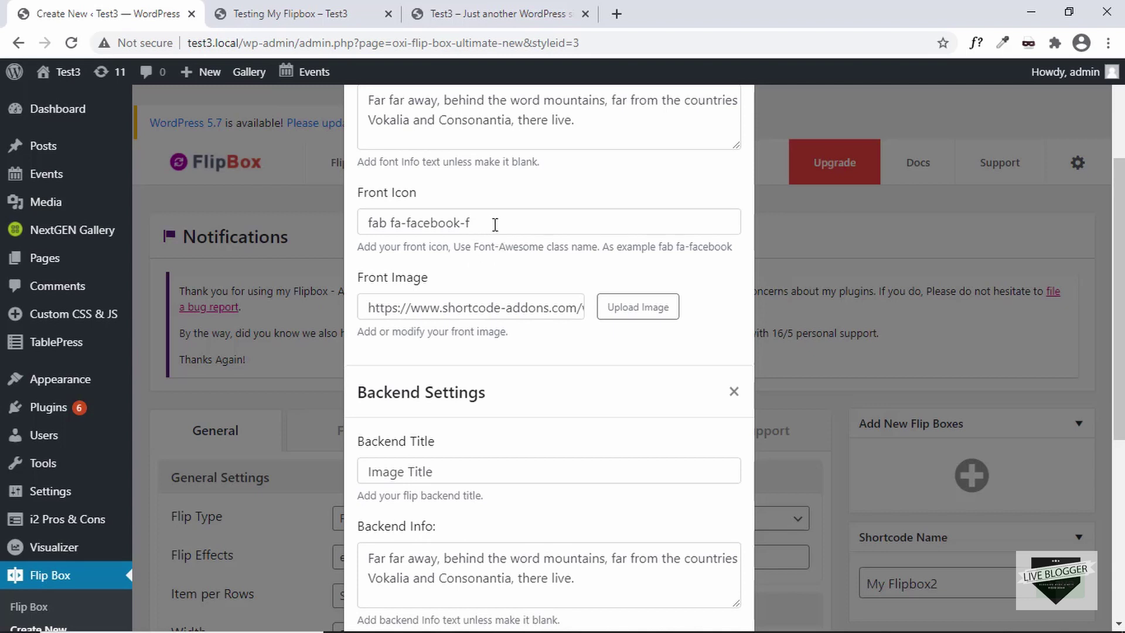
drag(488, 223, 360, 224)
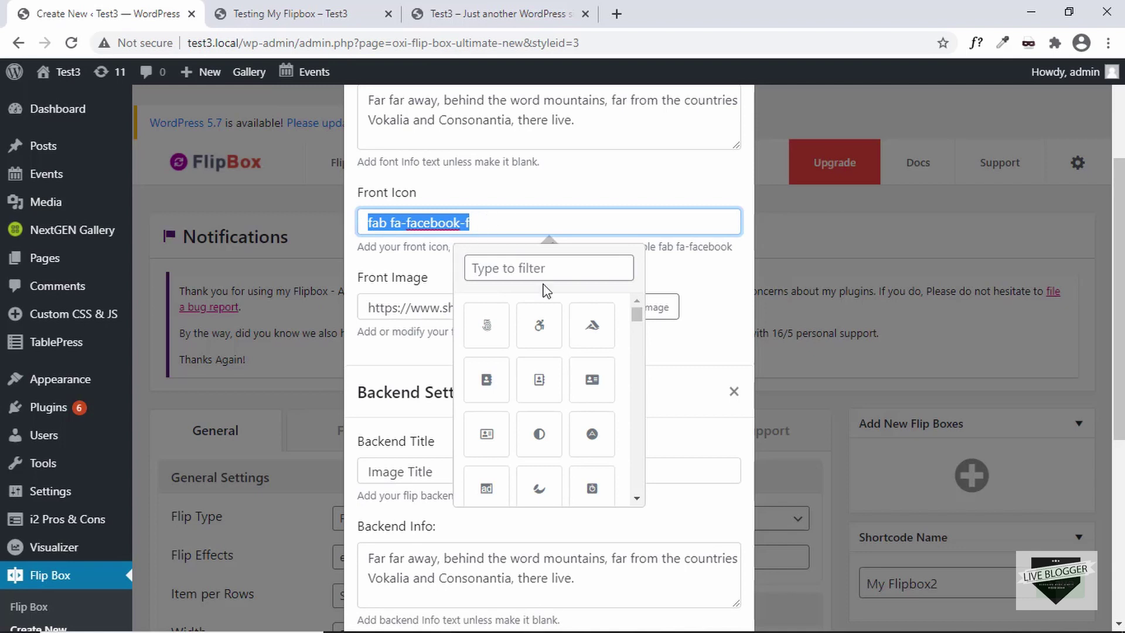
click(494, 226)
scroll(514, 352, down, 5)
scroll(514, 352, up, 5)
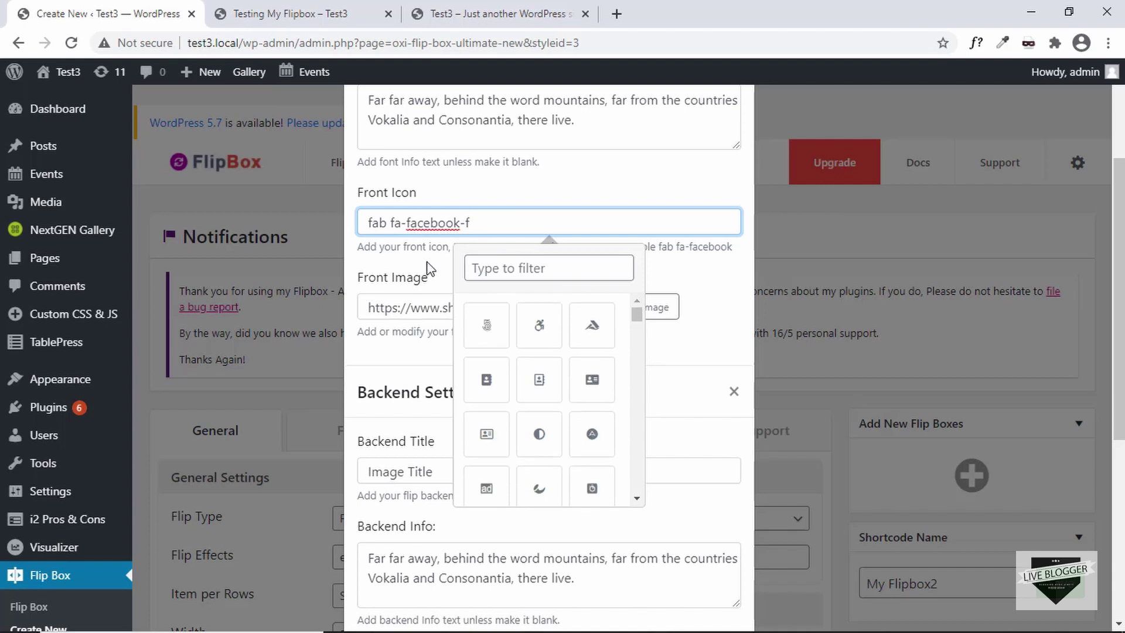
scroll(504, 391, down, 3)
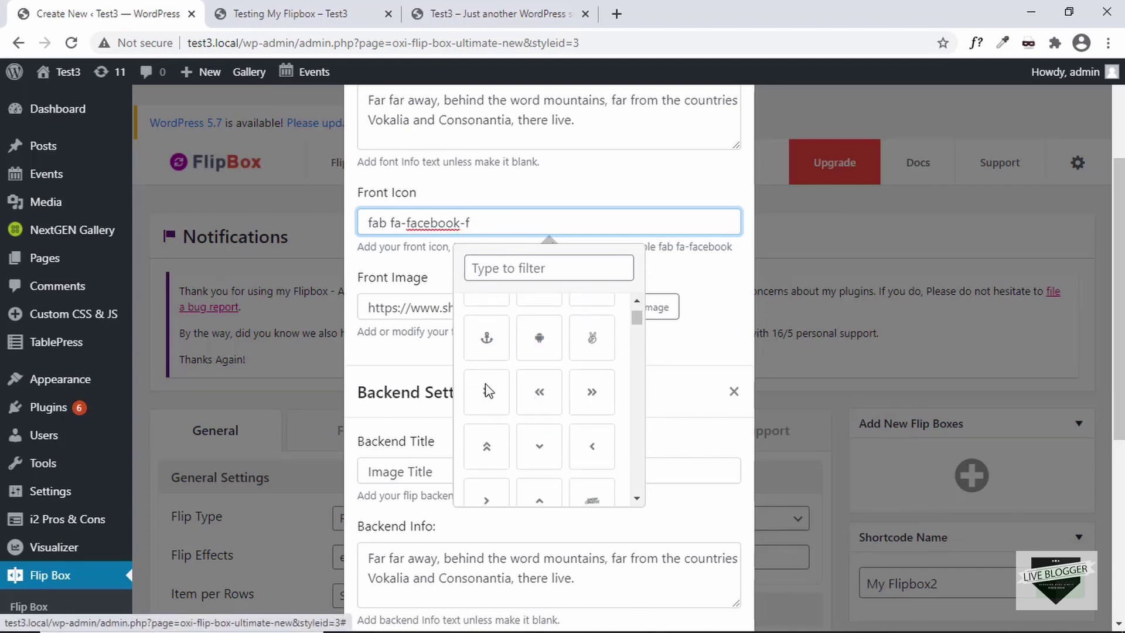
click(436, 284)
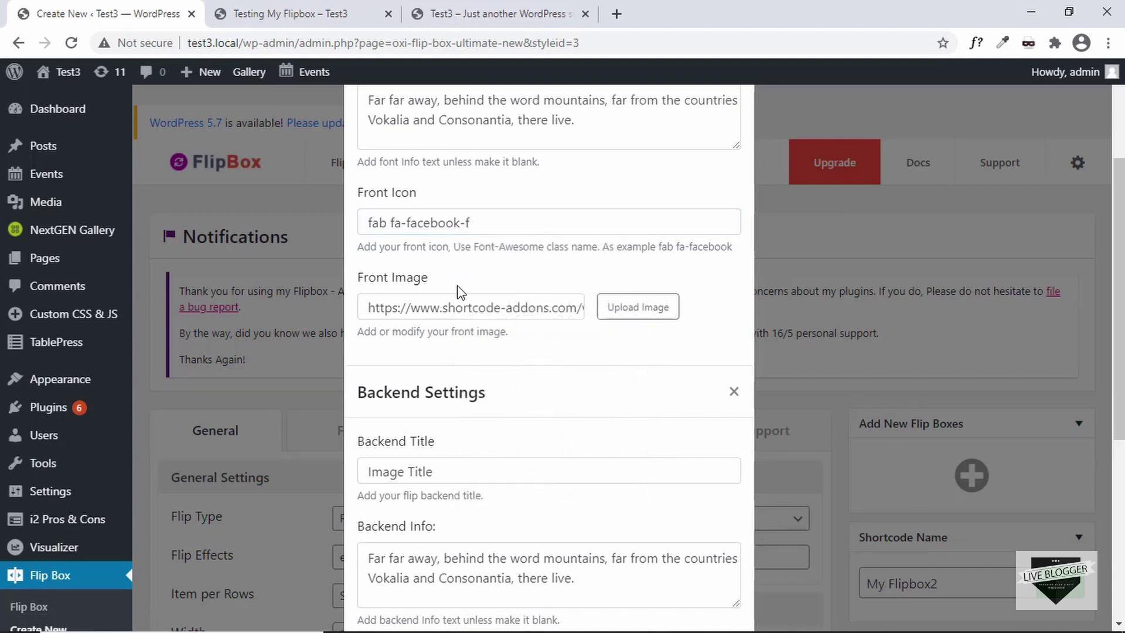
Step: Use the code screenshot as the front image and select the placeholder link value
click(648, 309)
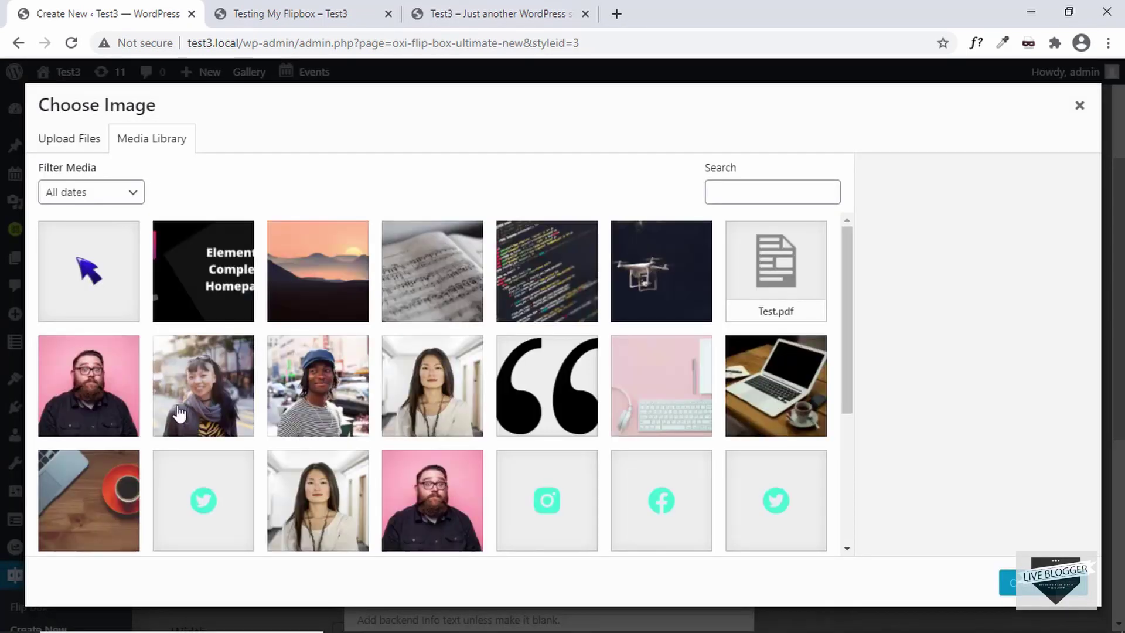
click(562, 284)
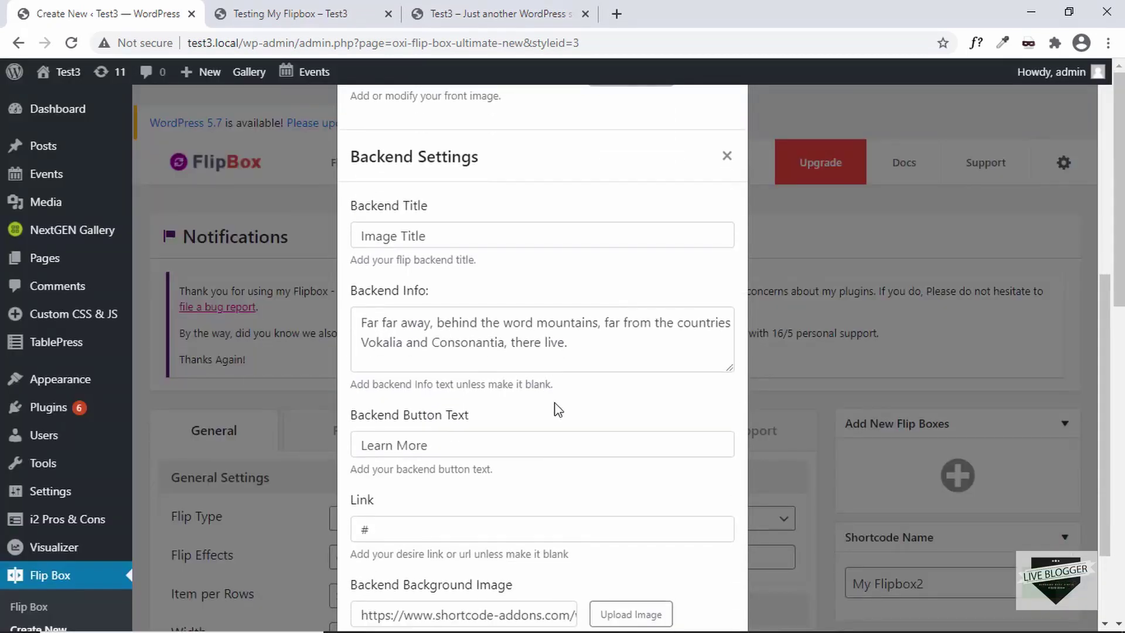
scroll(558, 409, down, 2)
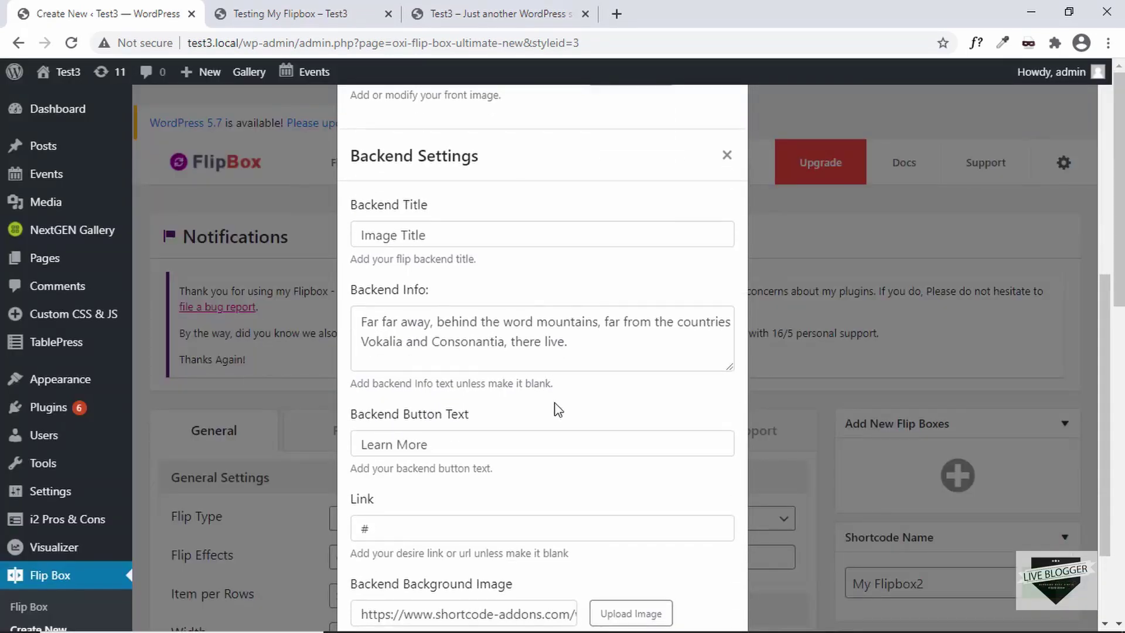
scroll(469, 309, down, 3)
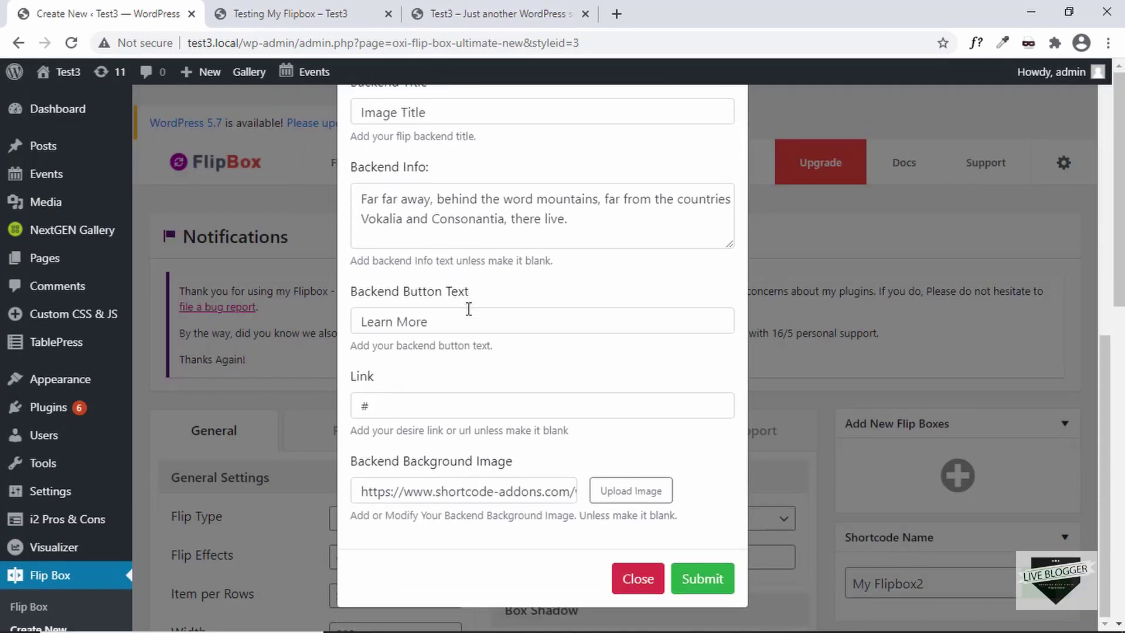
double_click(433, 401)
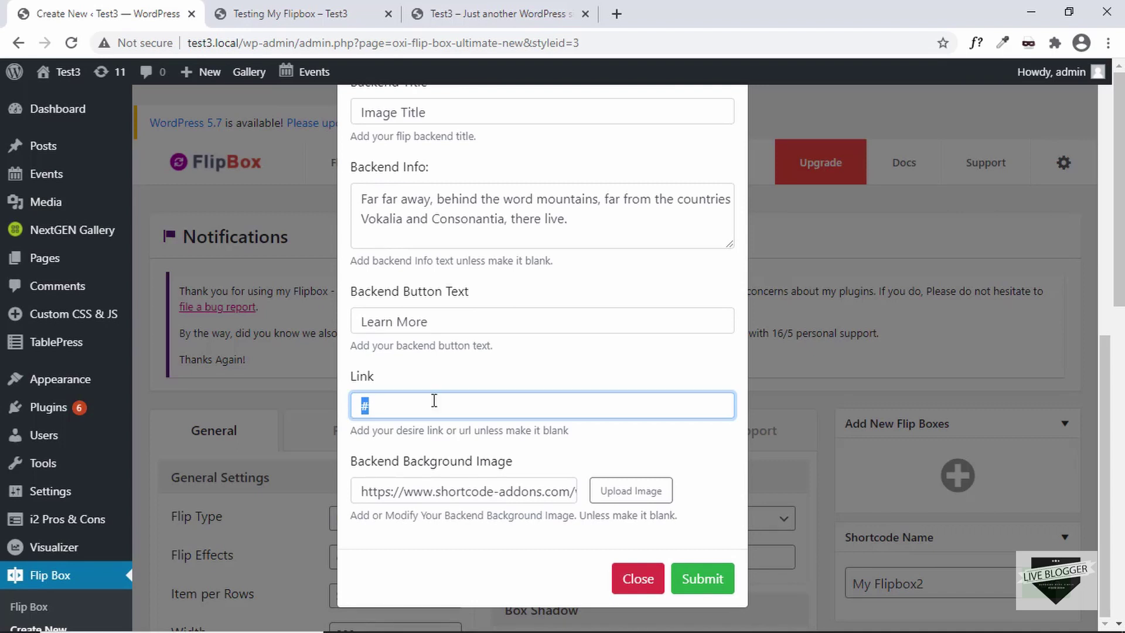
Step: Set the pink keyboard image3.jpg as the back background, submit, and check the preview
click(463, 495)
click(632, 491)
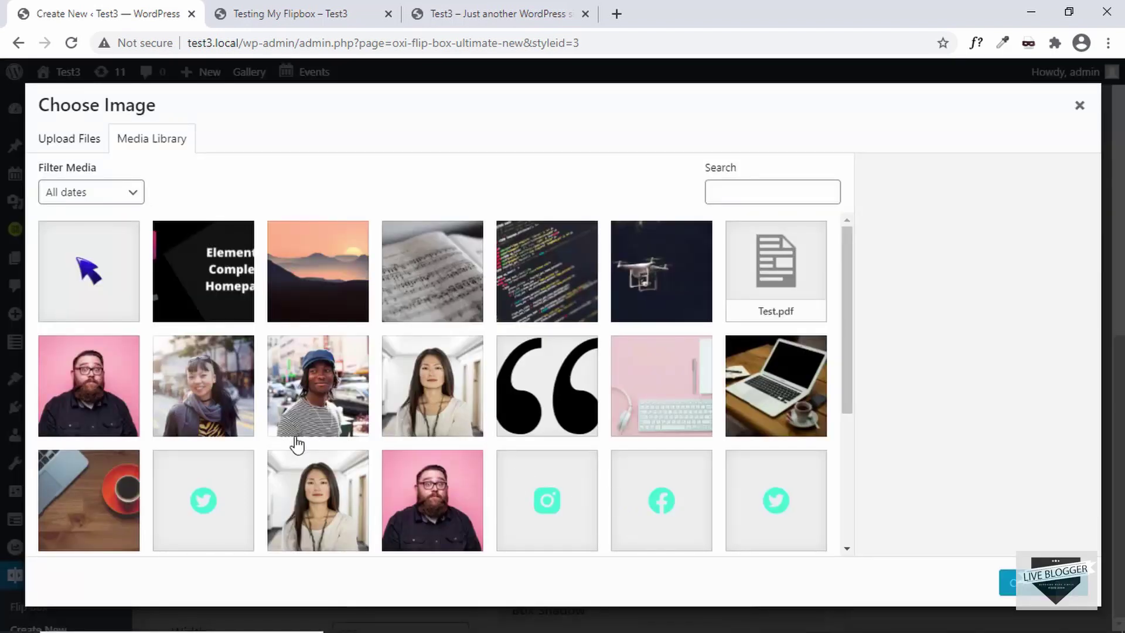
click(654, 412)
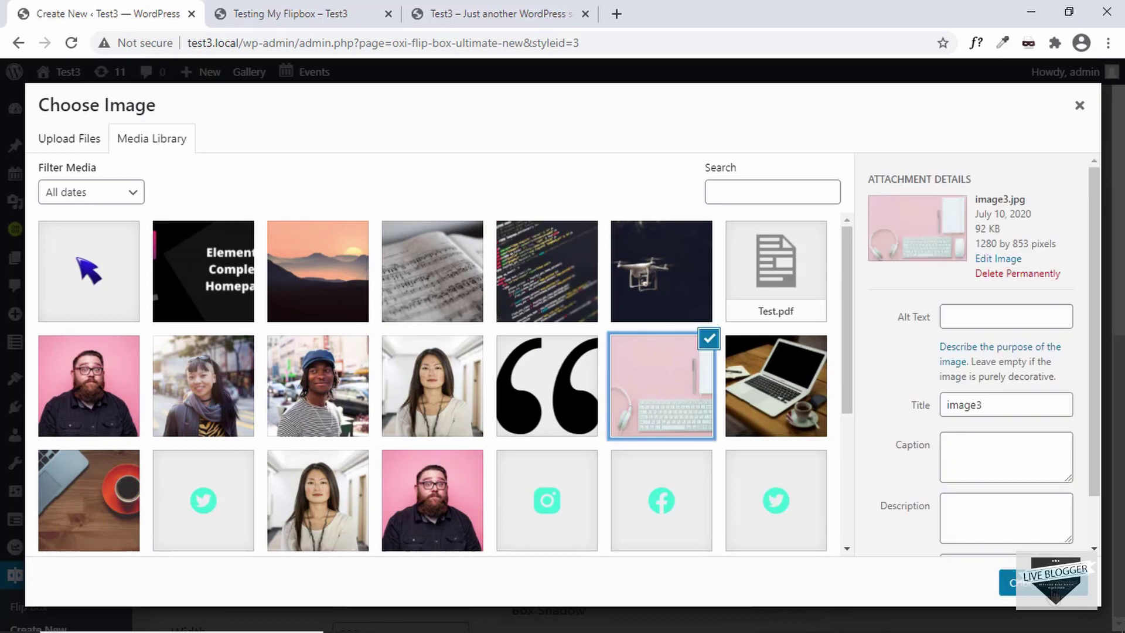
click(1006, 583)
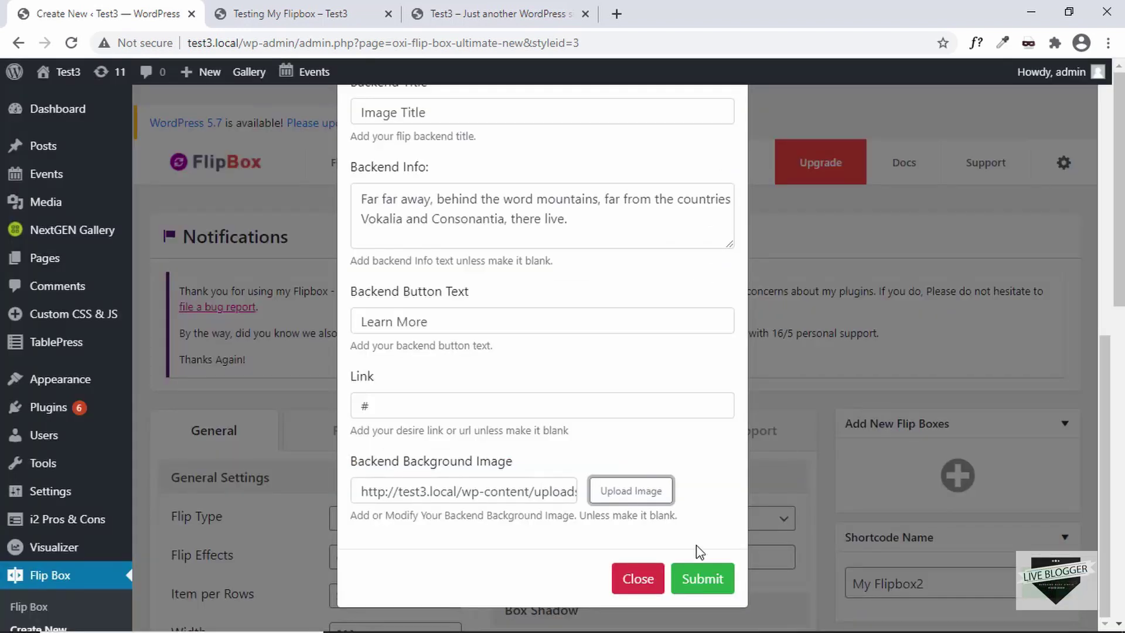
click(705, 579)
scroll(500, 409, down, 10)
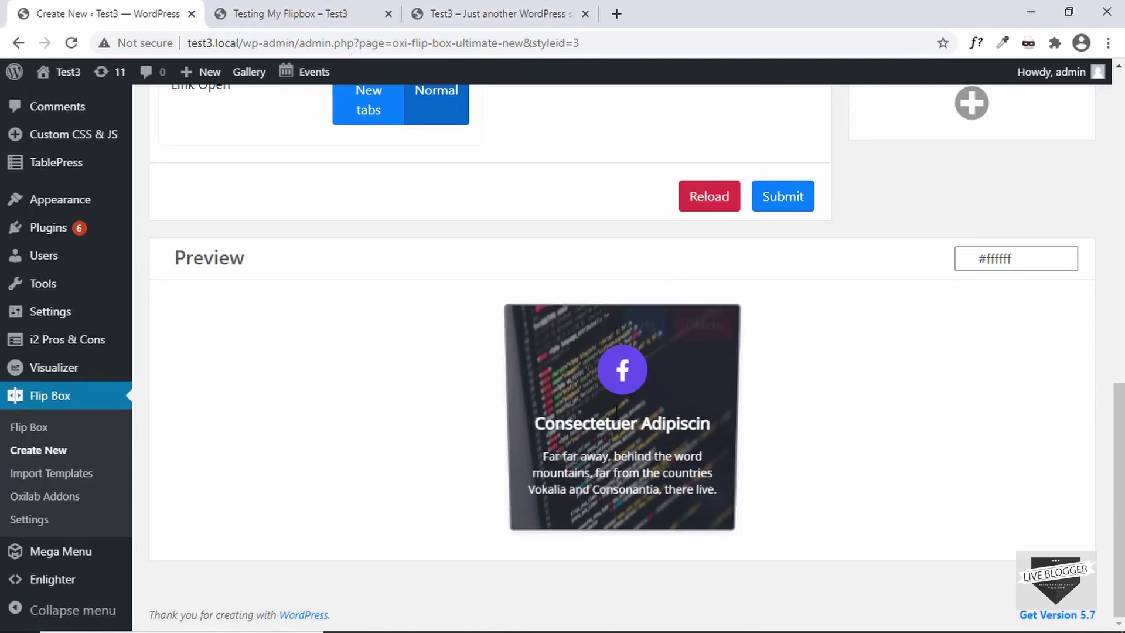
mouse_move(616, 412)
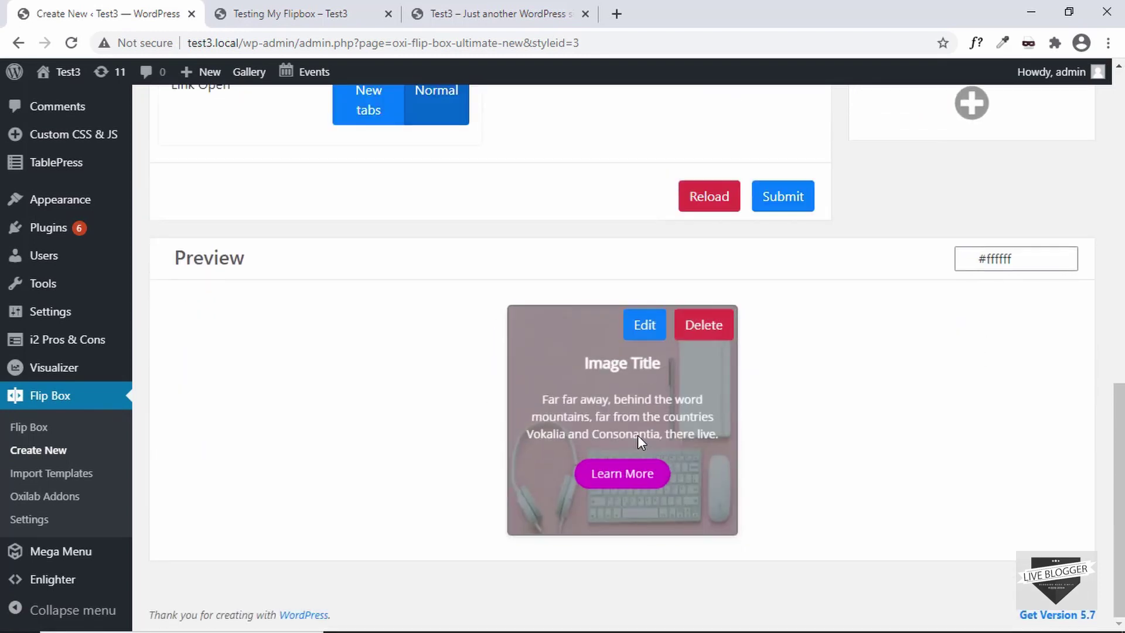
scroll(882, 442, up, 6)
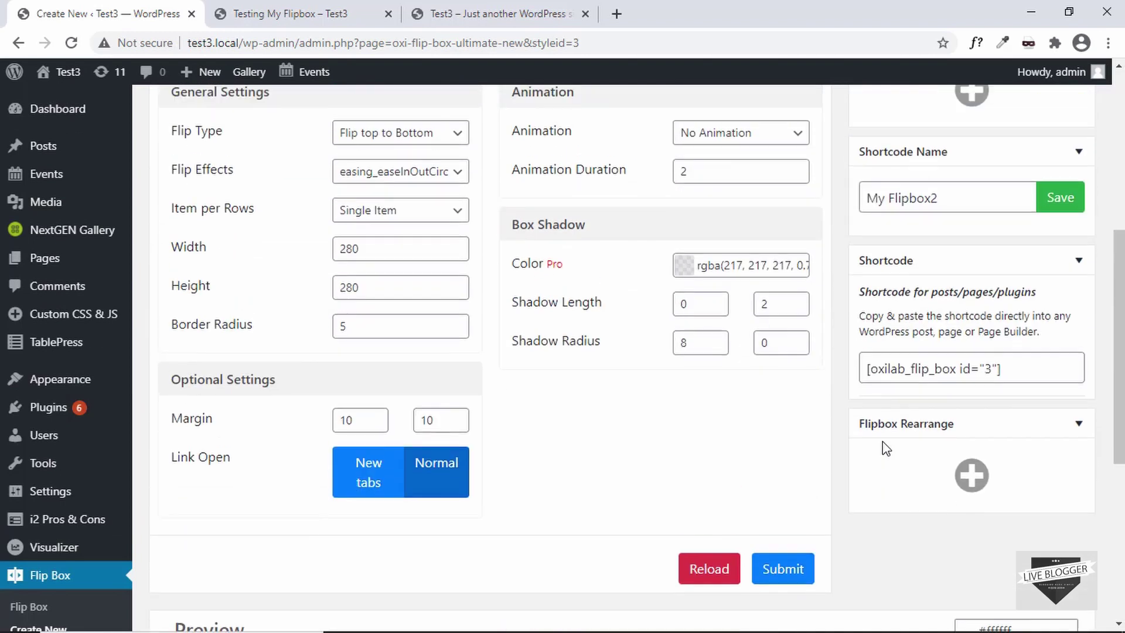
scroll(826, 346, up, 5)
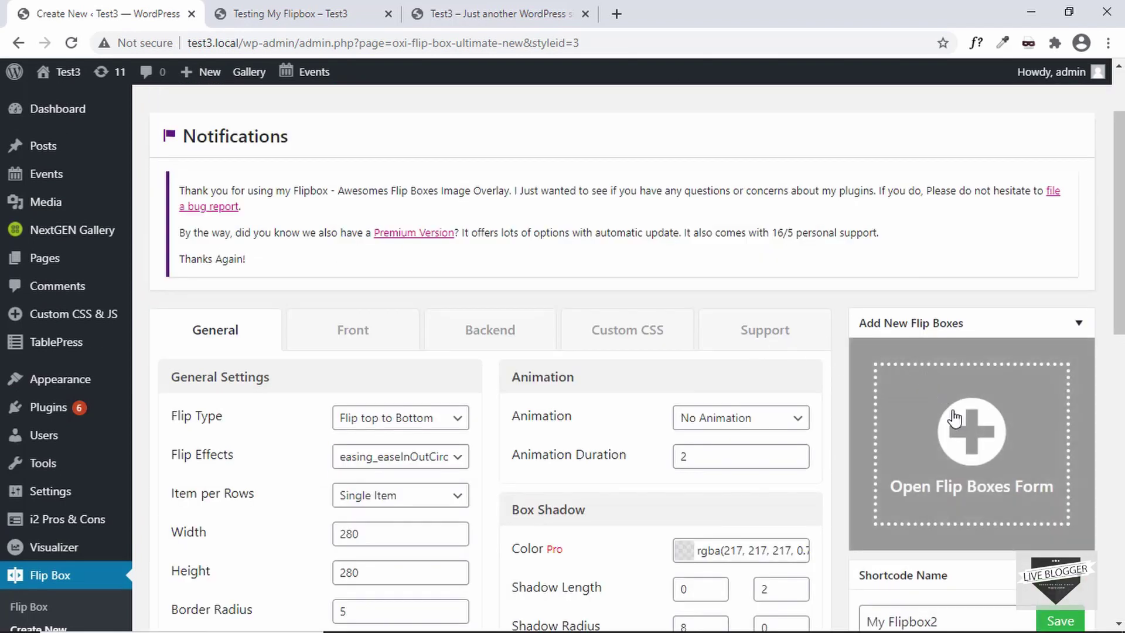
Step: Add a new flip box item with front title 'My Title'
click(971, 446)
click(483, 189)
scroll(491, 281, down, 3)
scroll(492, 281, up, 3)
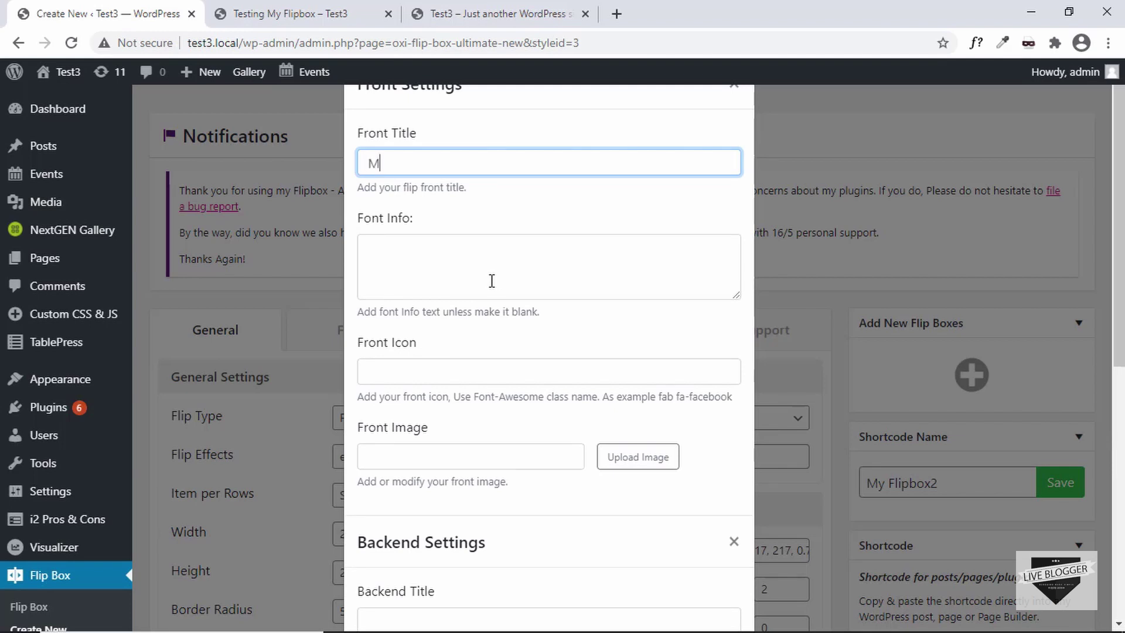
text(My Title)
click(492, 281)
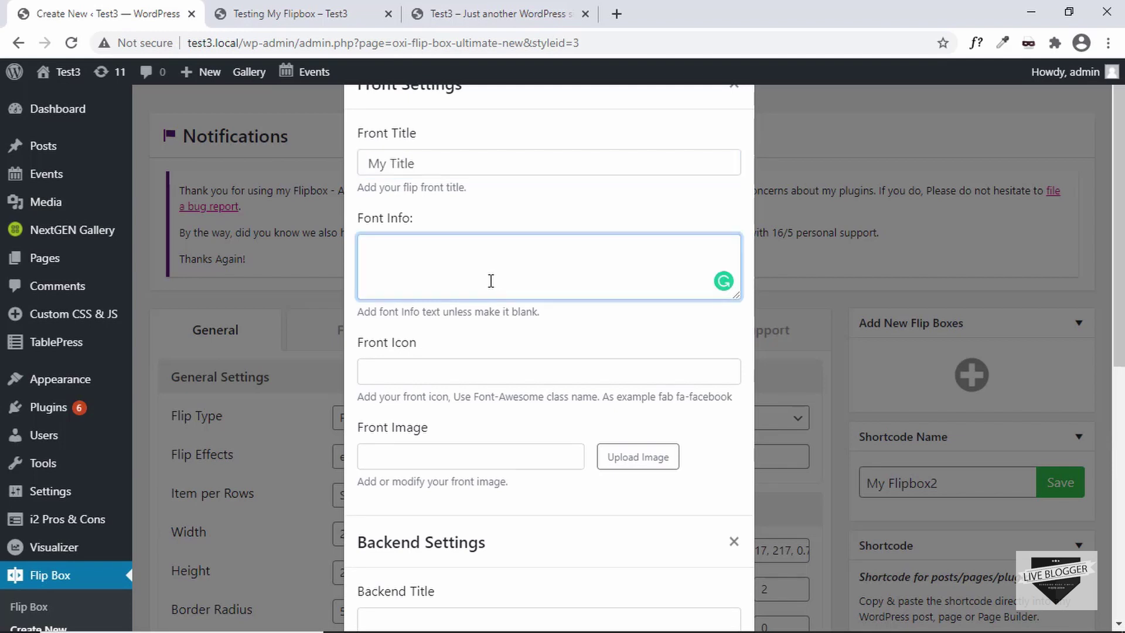
Step: Copy the sample paragraph from the published Testing My Flipbox post
click(316, 8)
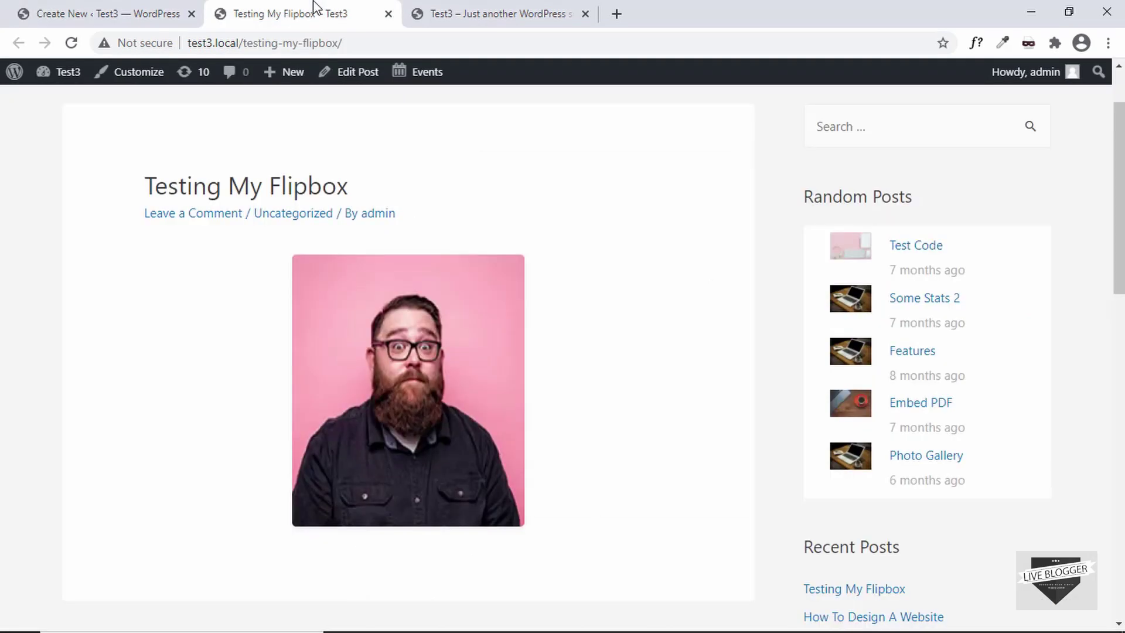
mouse_move(367, 394)
triple_click(340, 373)
key(ctrl+c)
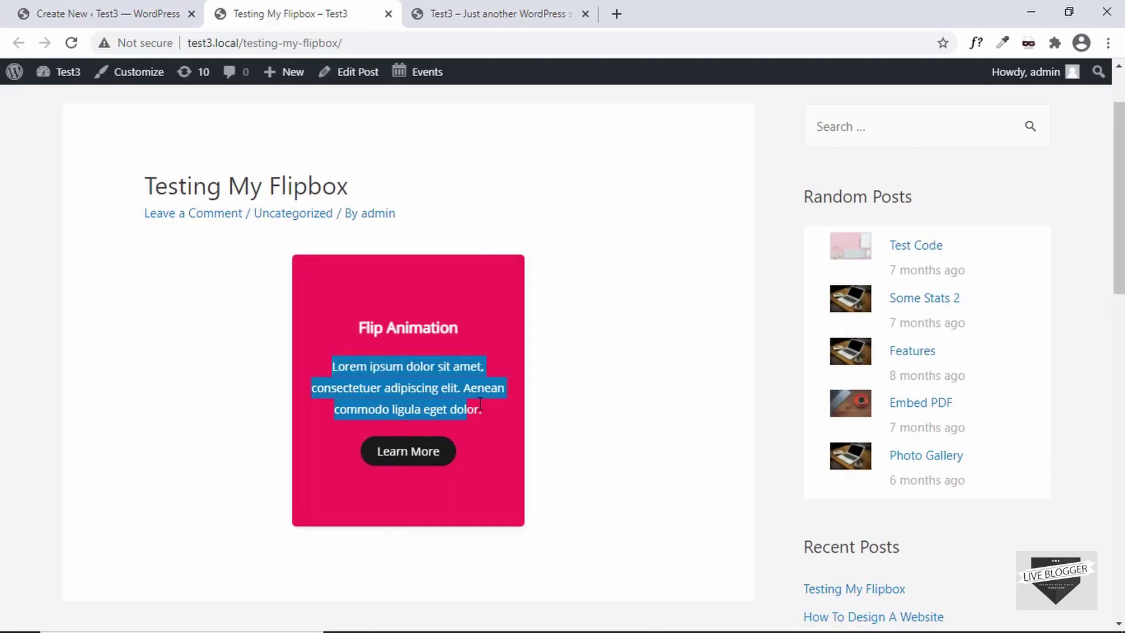
key(ctrl+Page_Up)
Step: Choose the Android icon for the front
click(465, 377)
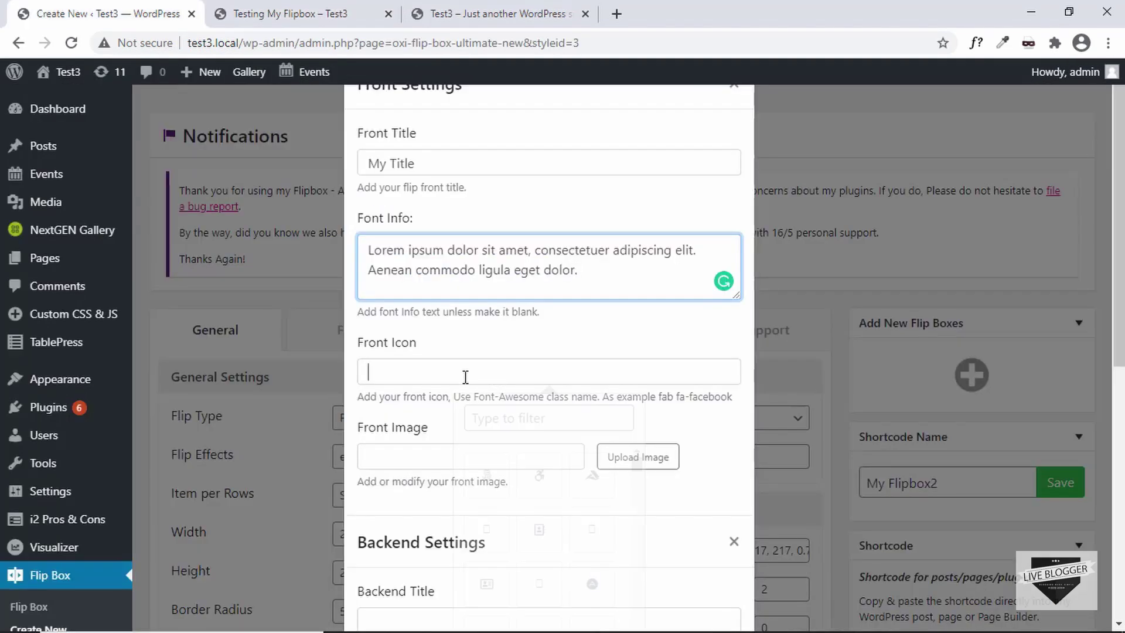
scroll(521, 467, down, 1)
scroll(521, 467, down, 3)
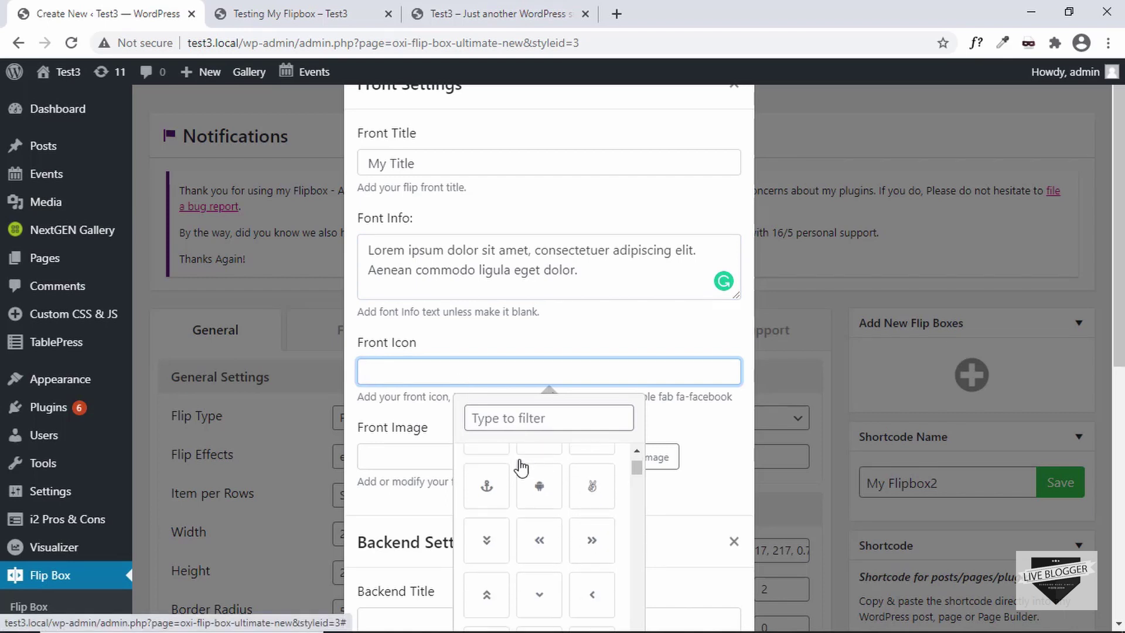
click(539, 479)
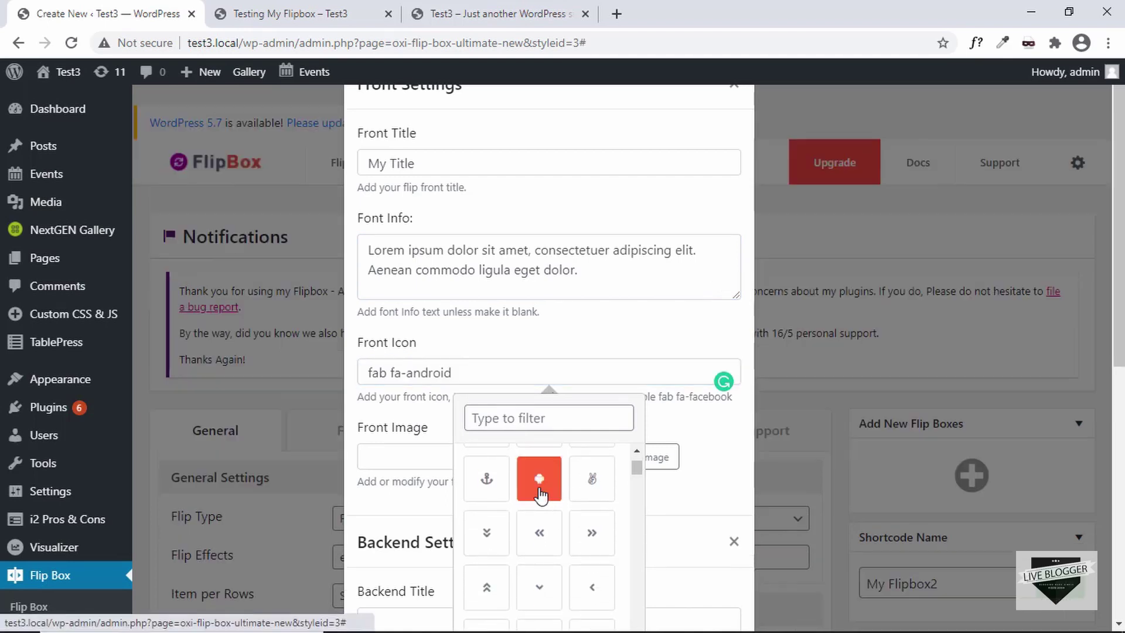
click(474, 346)
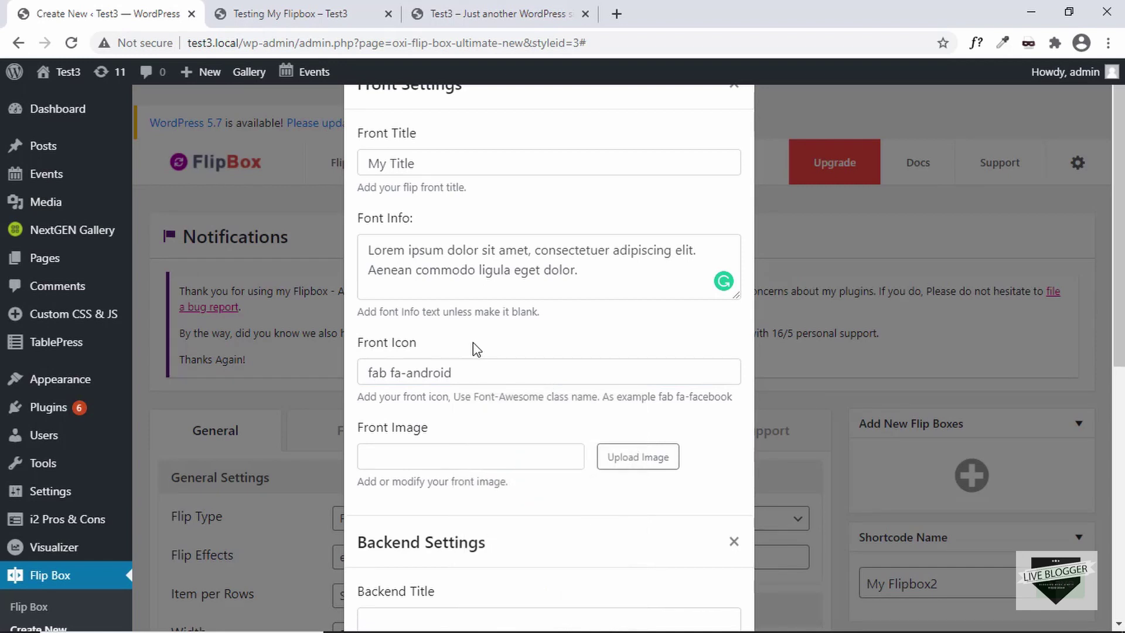
Step: Set the team-member3 photo as the front image
scroll(473, 342, down, 3)
click(625, 304)
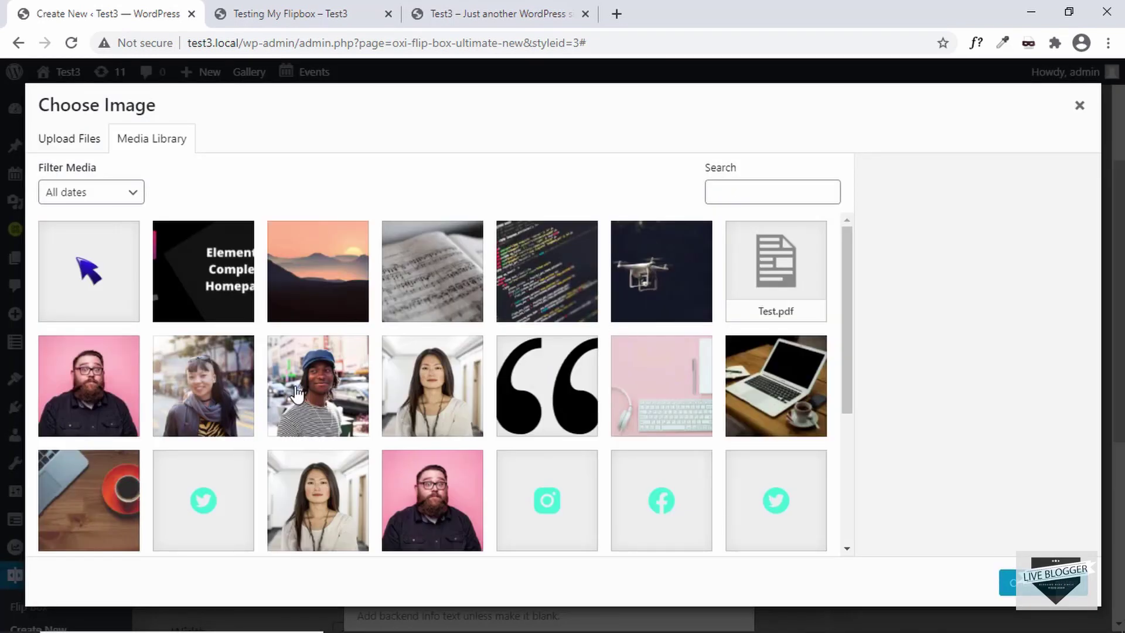
click(201, 404)
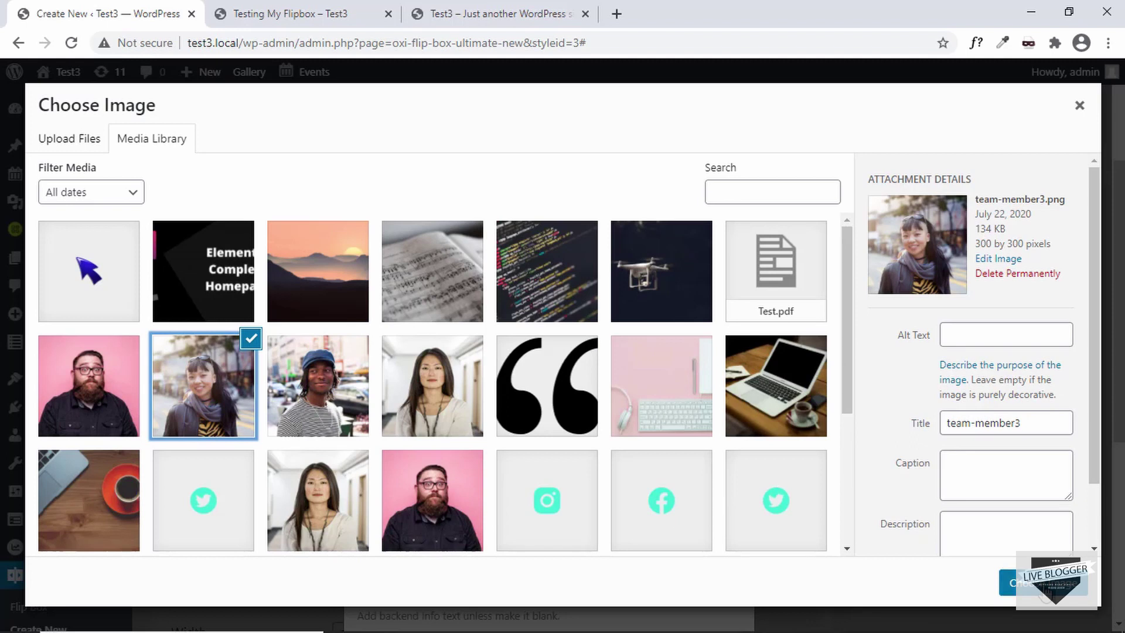
click(1009, 583)
Step: Fill the back side: title 'Title 2', pasted Lorem ipsum info, 'Learn More' button, '#' link
click(471, 323)
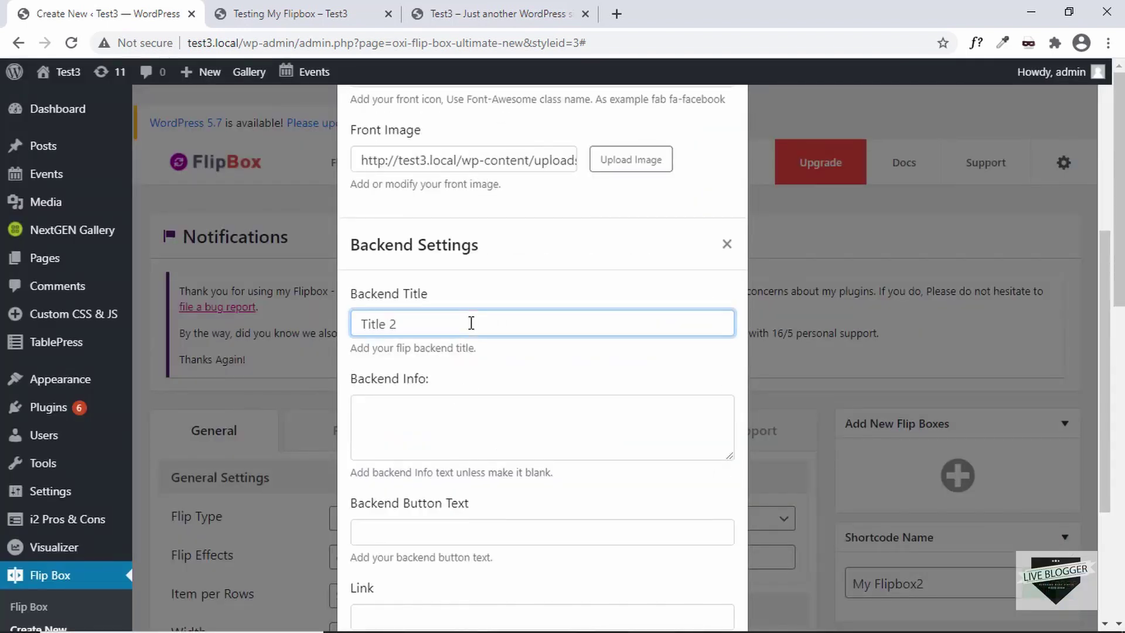
click(460, 414)
key(ctrl+v)
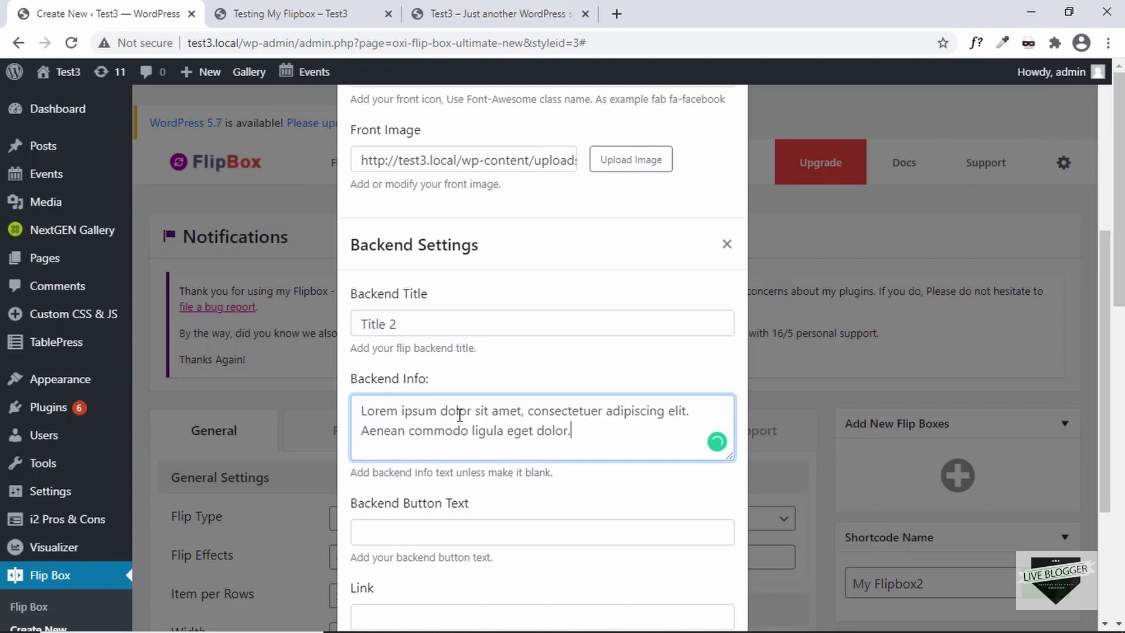
scroll(459, 415, down, 2)
scroll(463, 398, down, 1)
click(480, 330)
text(Learn More)
click(419, 412)
scroll(419, 412, down, 2)
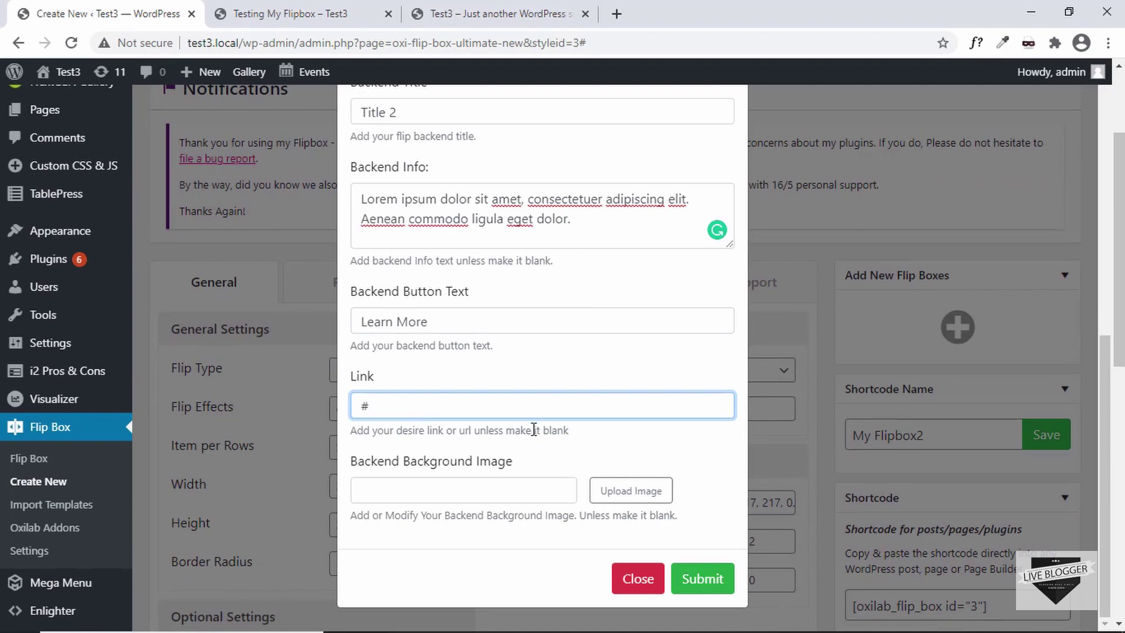
Step: Set image3.jpg as the back background and submit the second flip box
click(634, 498)
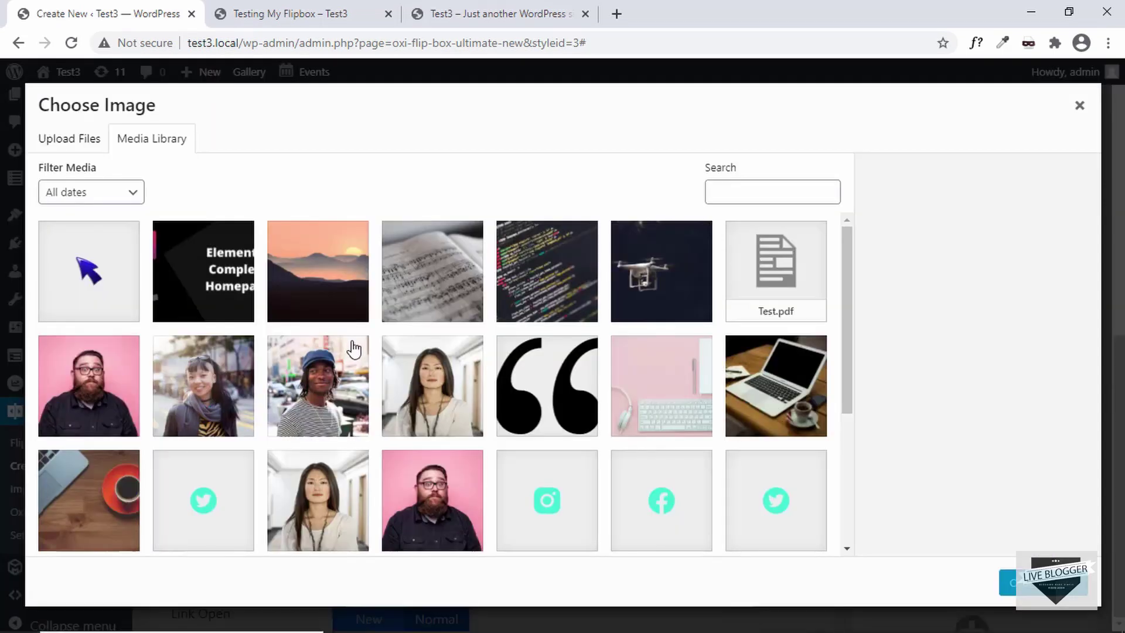
click(657, 393)
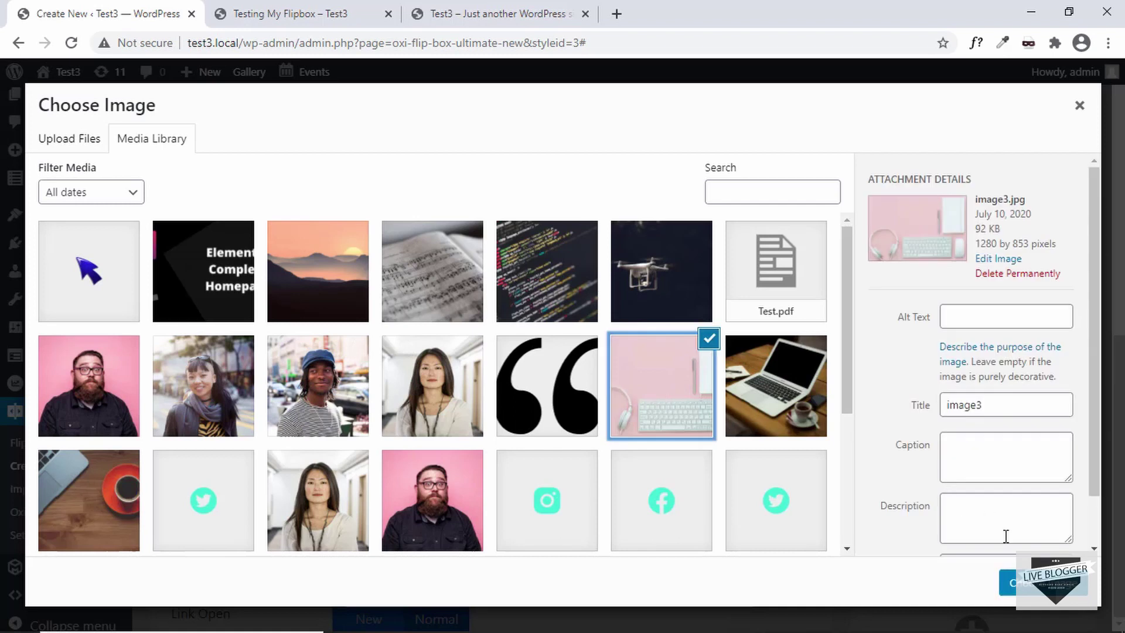
click(1024, 583)
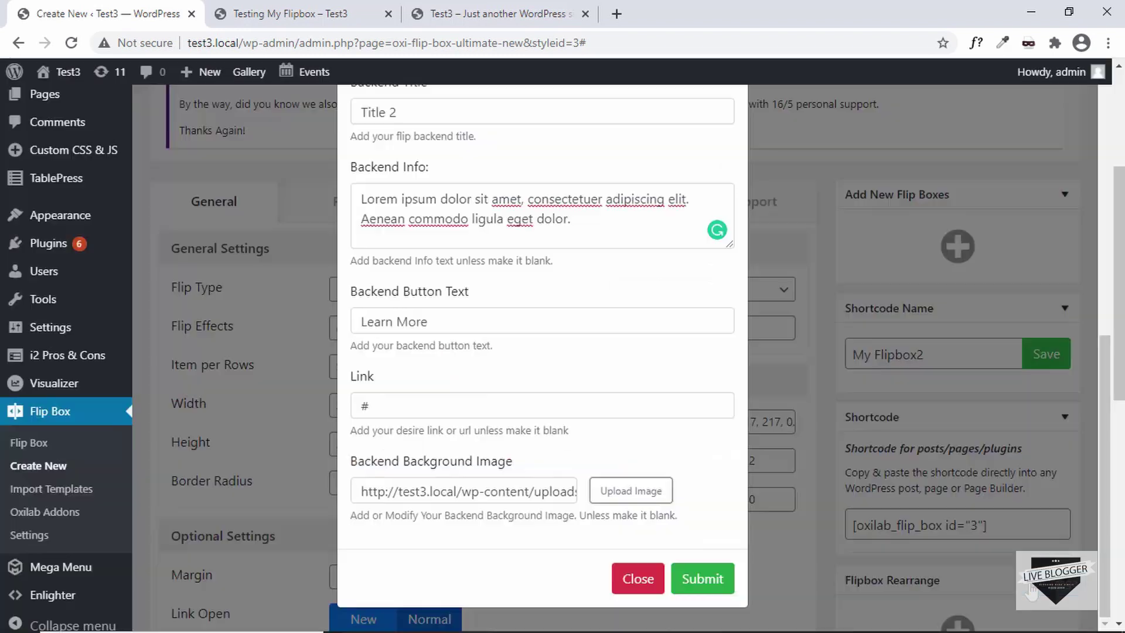
click(700, 581)
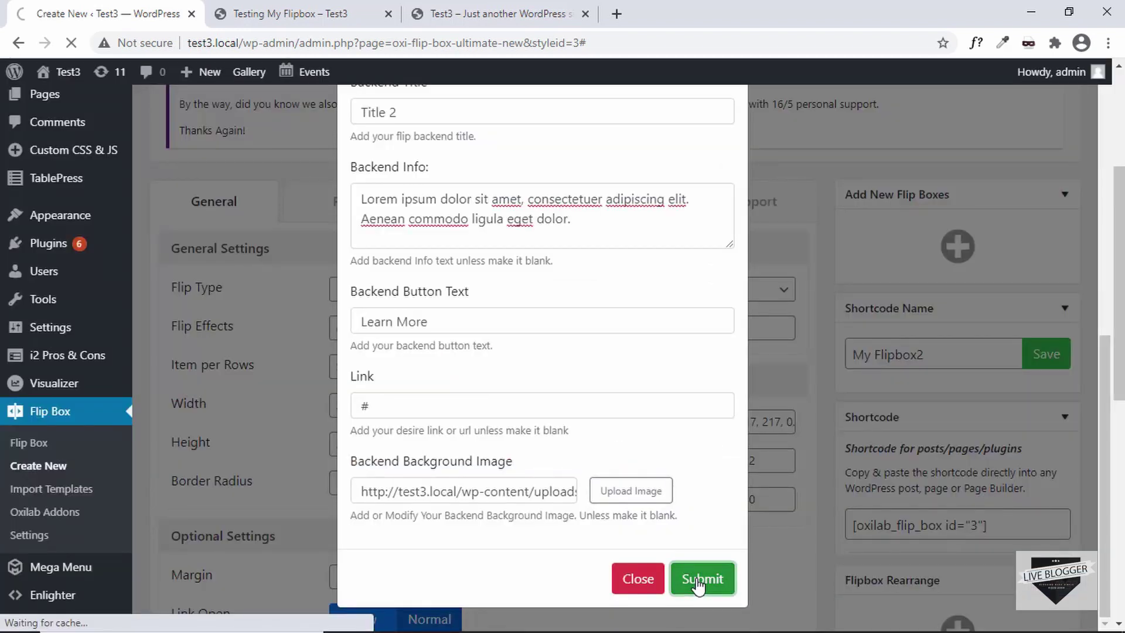
Step: Scroll down to check both stacked flip boxes in the preview, then back up to the settings
scroll(597, 315, down, 10)
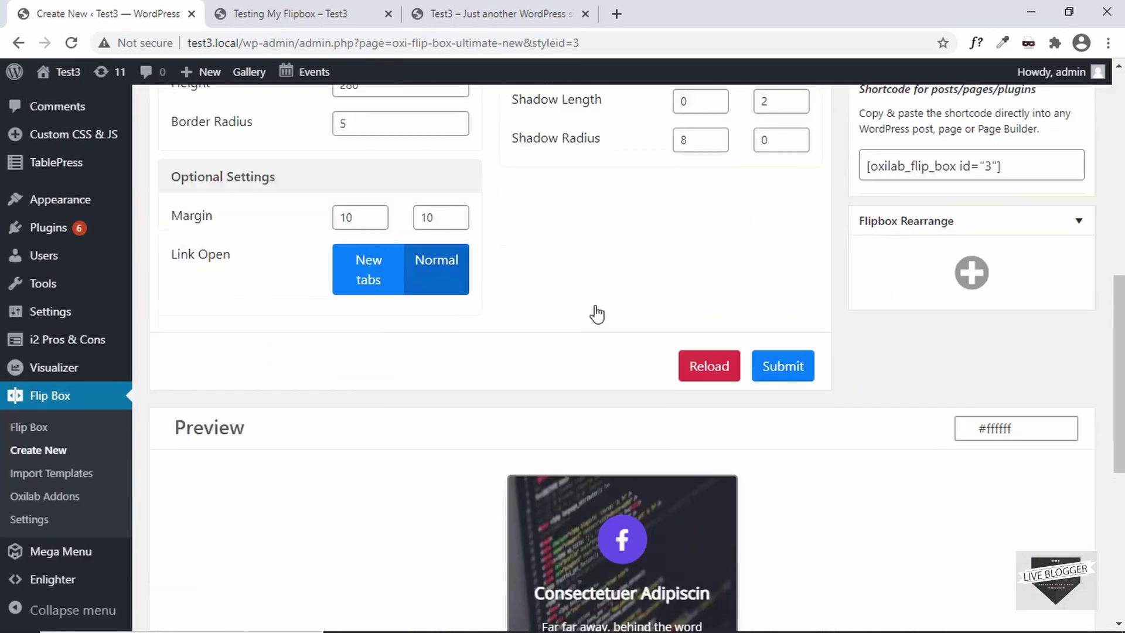
scroll(596, 328, down, 3)
scroll(596, 353, down, 3)
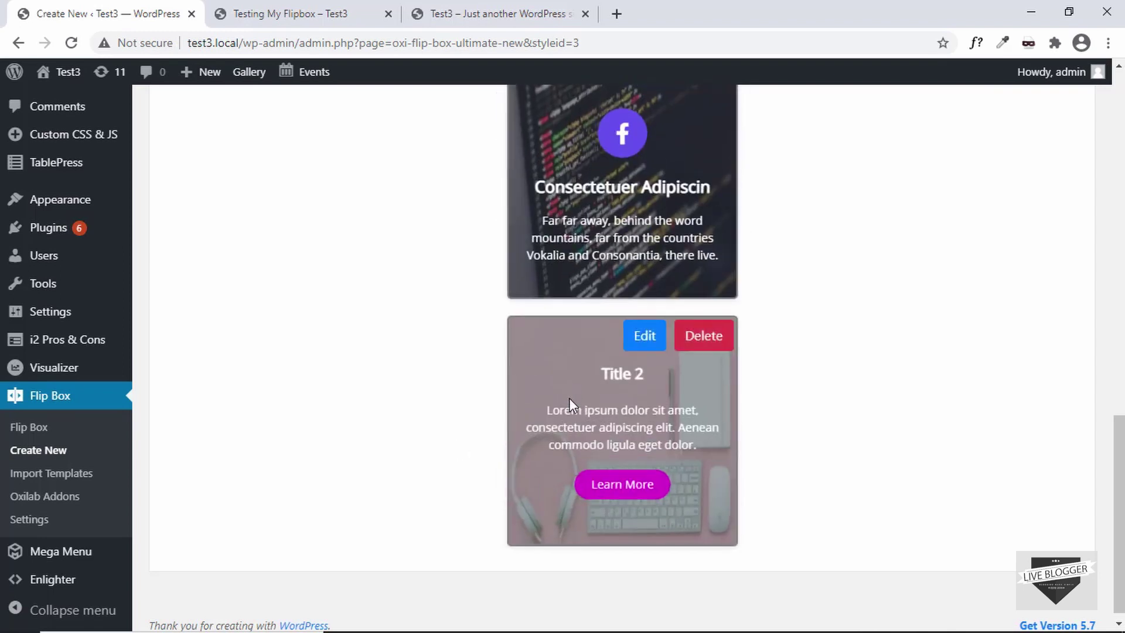
scroll(416, 271, up, 1)
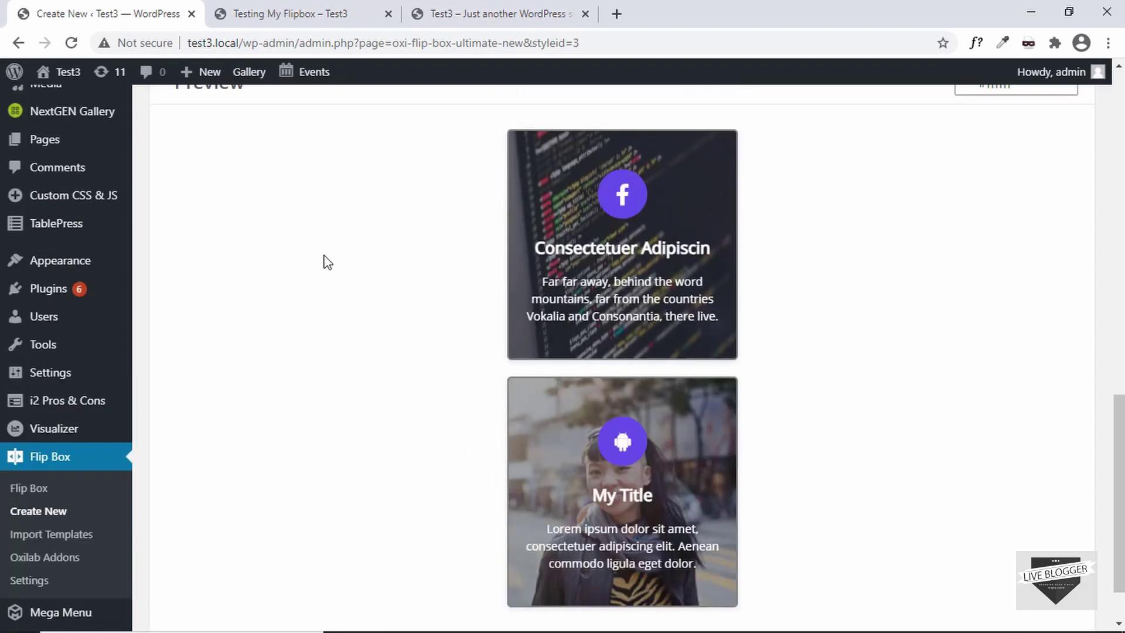
scroll(324, 281, up, 13)
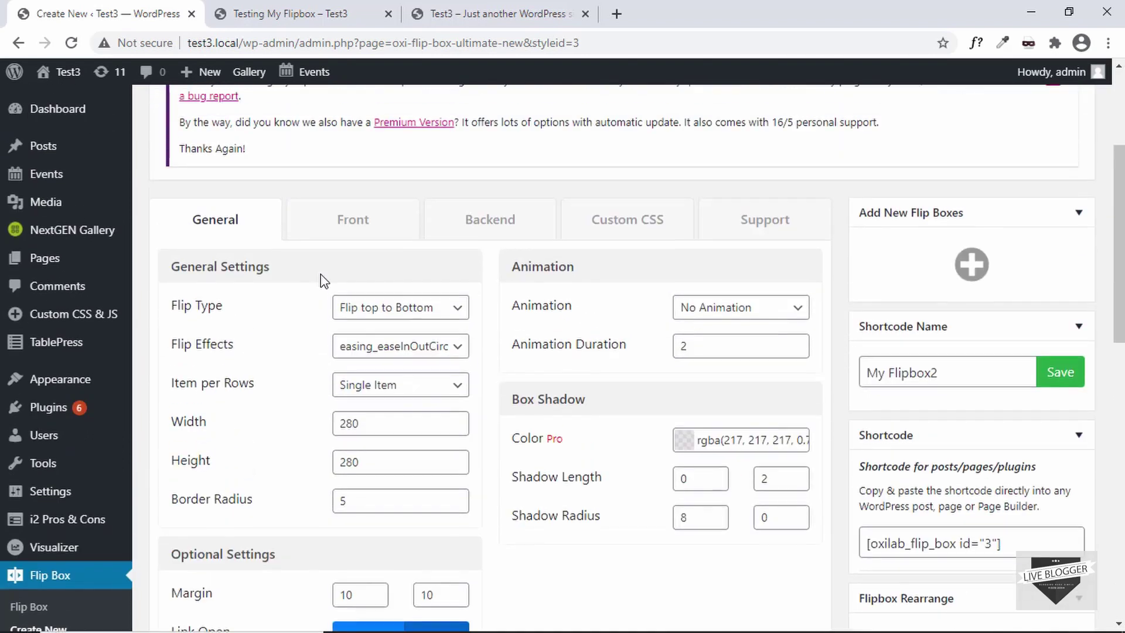
Step: Set Item per Rows to 2 Items and check the side-by-side preview
scroll(322, 283, down, 3)
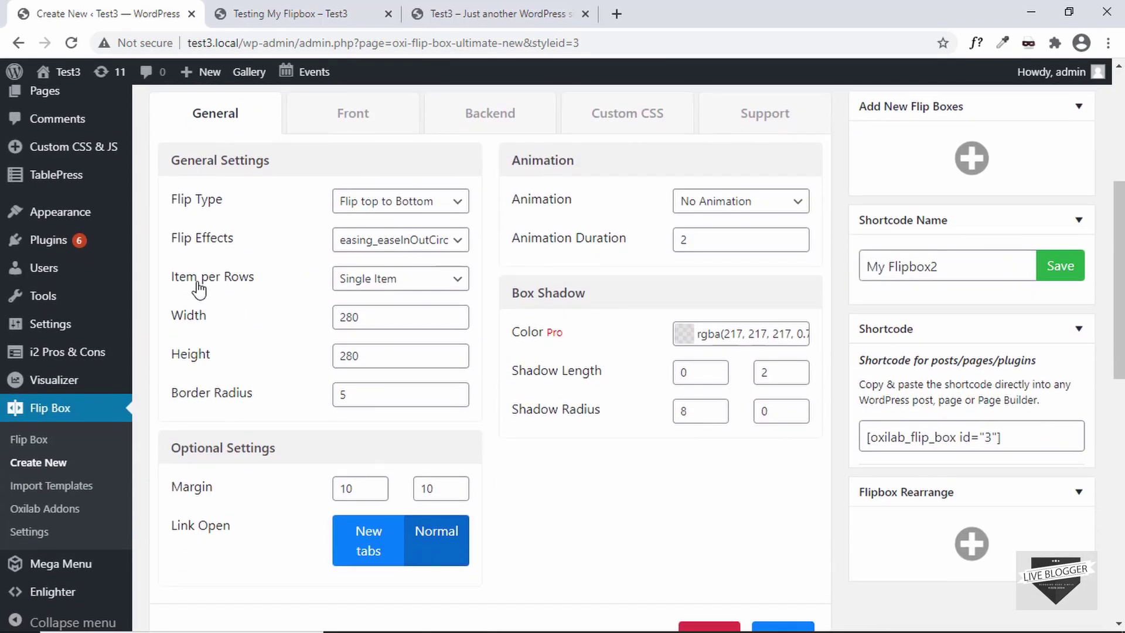
mouse_move(199, 287)
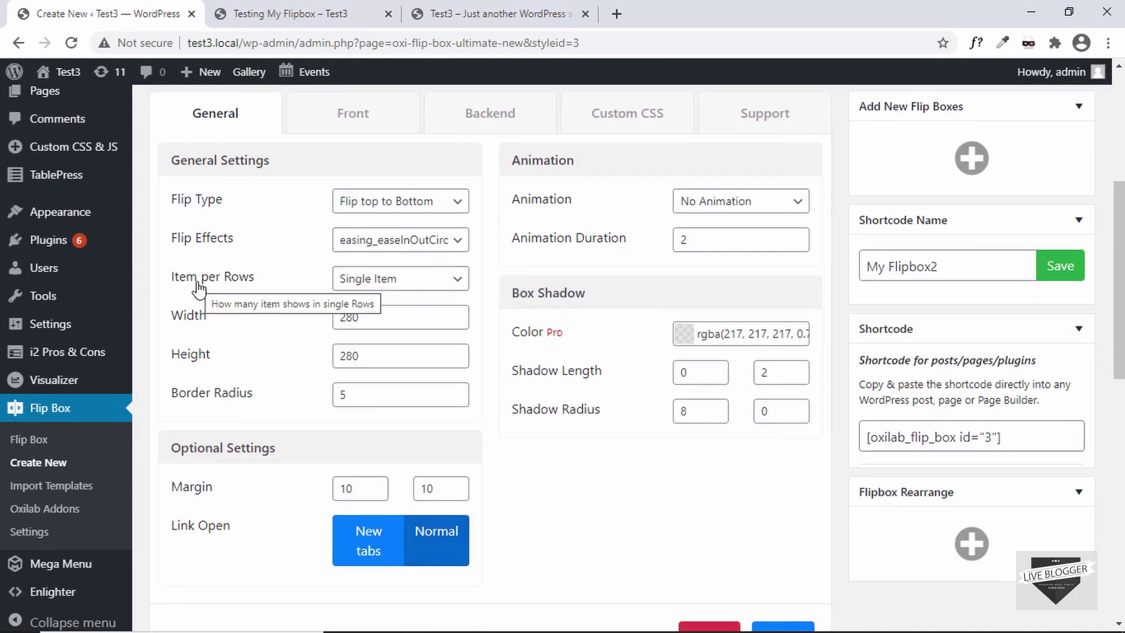
click(431, 284)
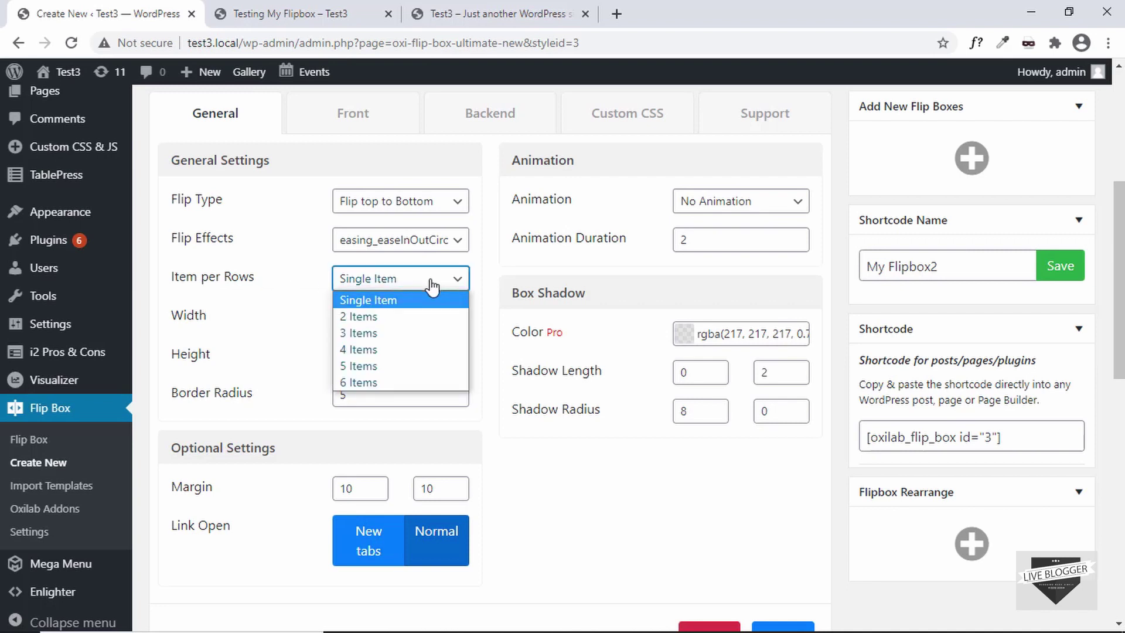
click(360, 317)
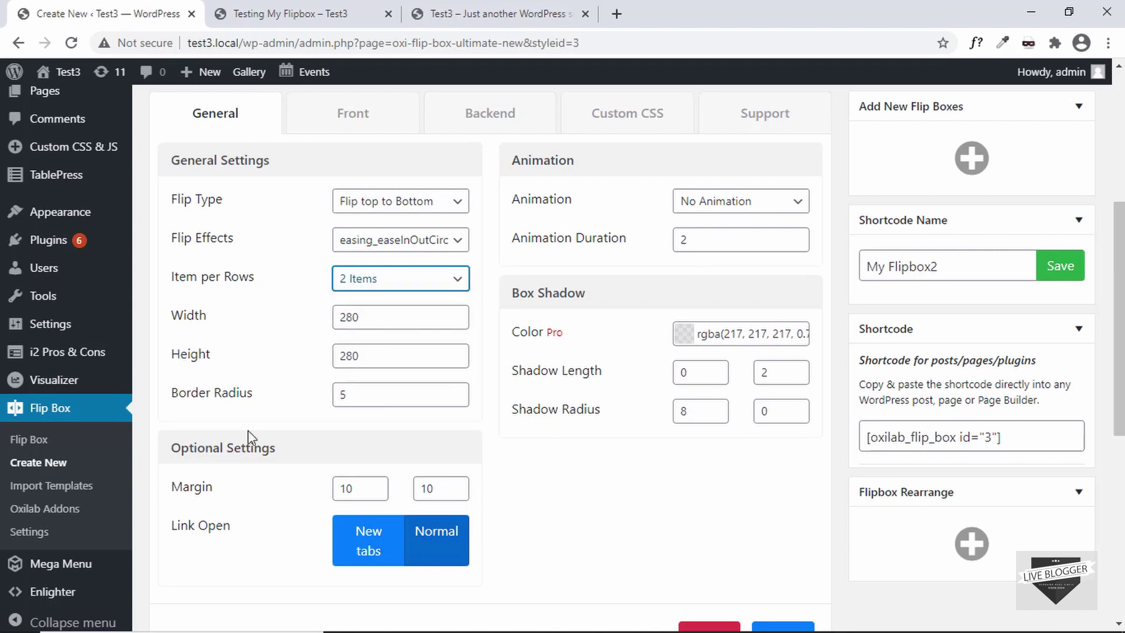
scroll(248, 437, down, 7)
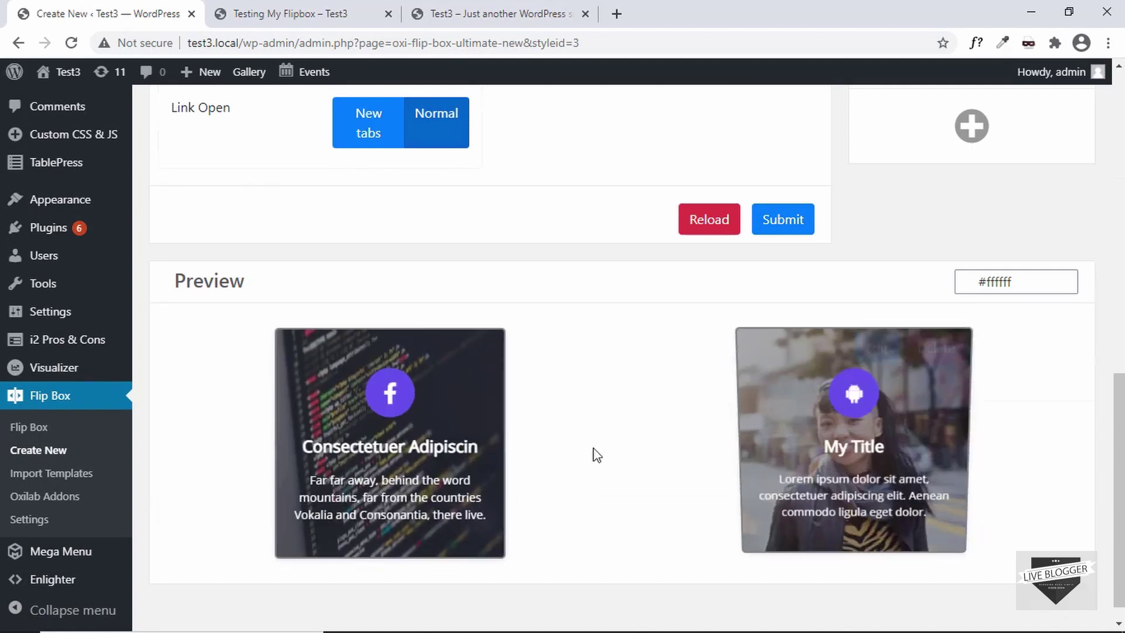
scroll(609, 439, up, 10)
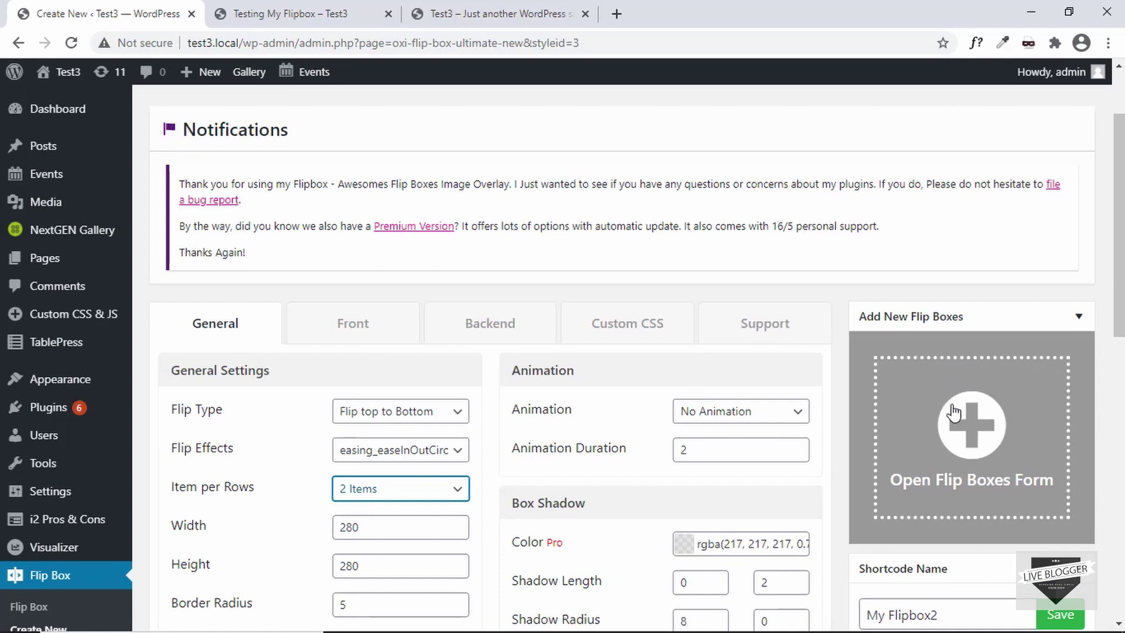
Step: Look through the Front, Backend and Custom CSS tabs, returning to General settings
scroll(952, 412, down, 3)
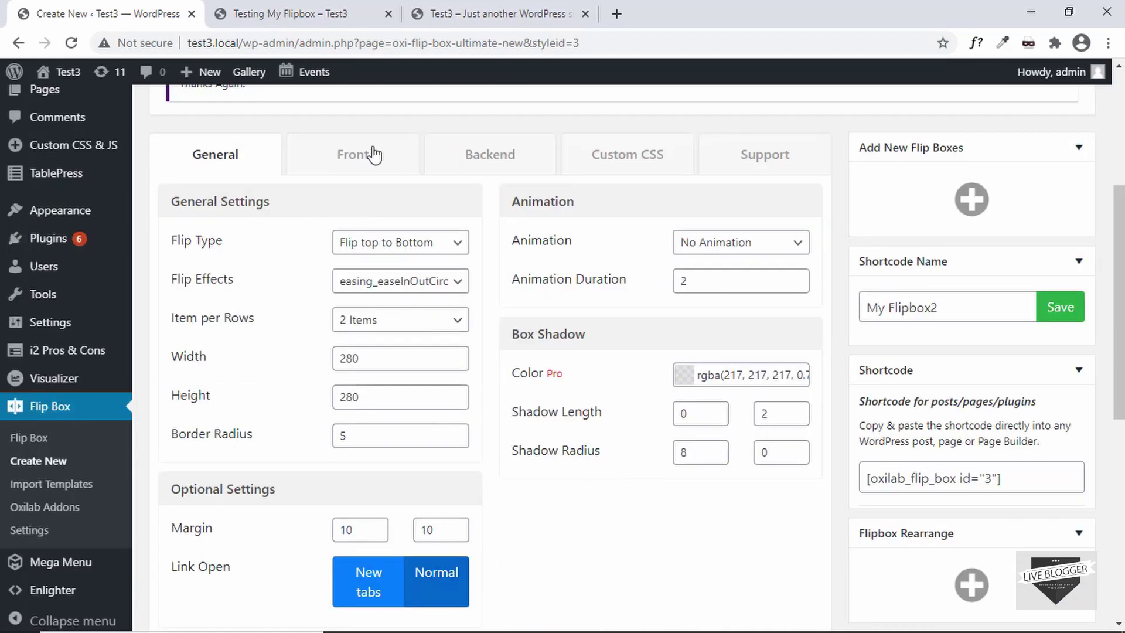
click(353, 170)
click(493, 165)
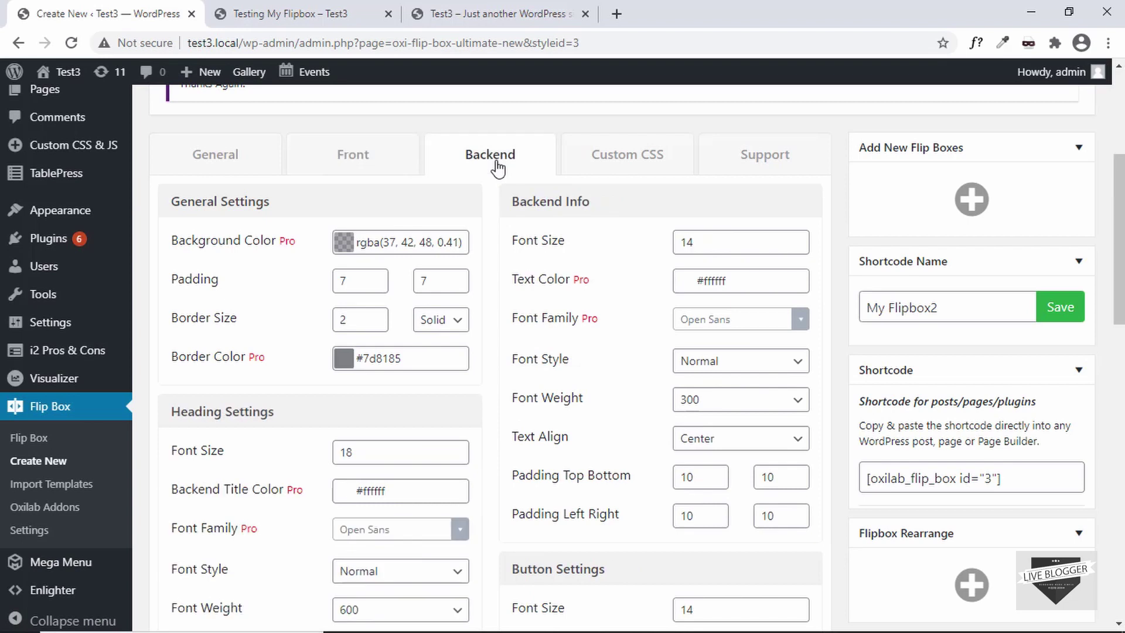
click(605, 174)
click(379, 162)
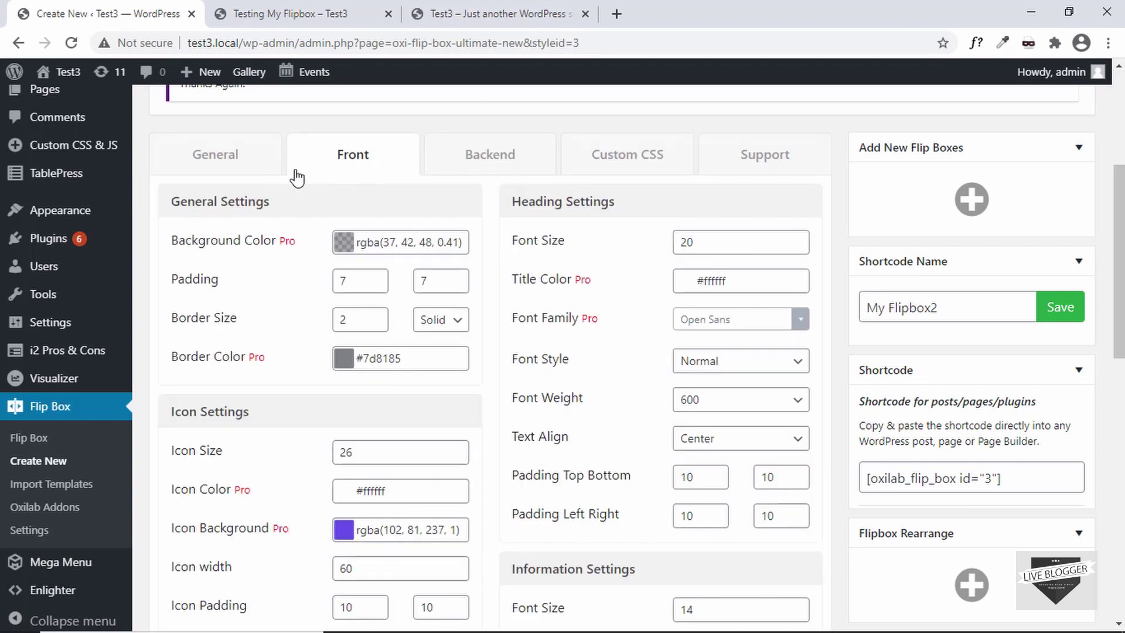
click(245, 172)
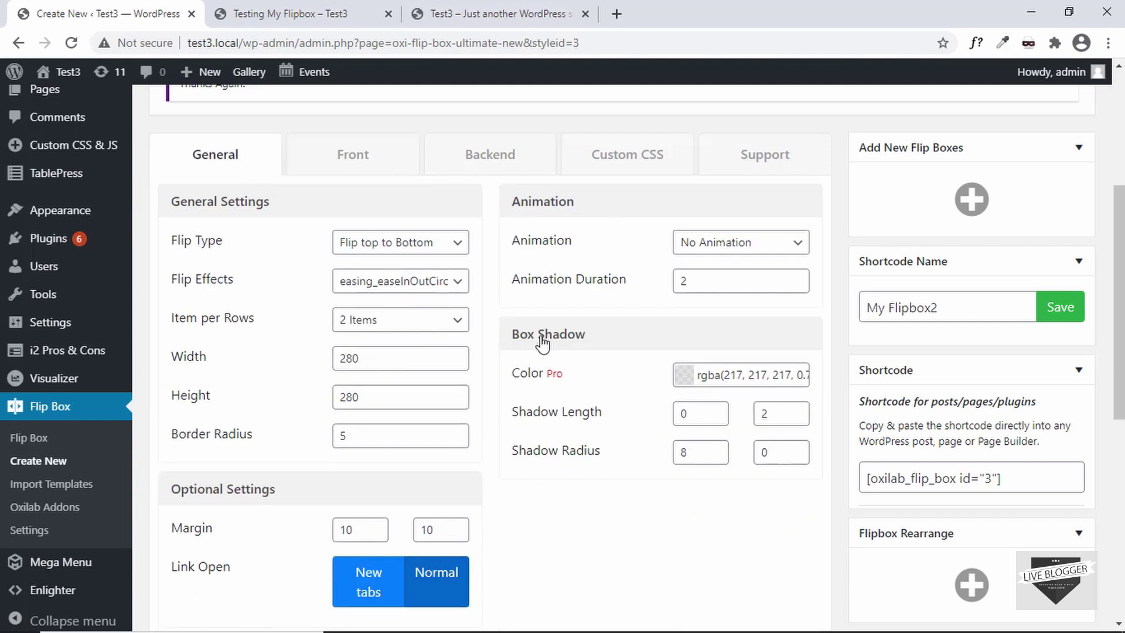
Step: Submit the updated settings and save the My Flipbox2 shortcode name
scroll(538, 361, down, 2)
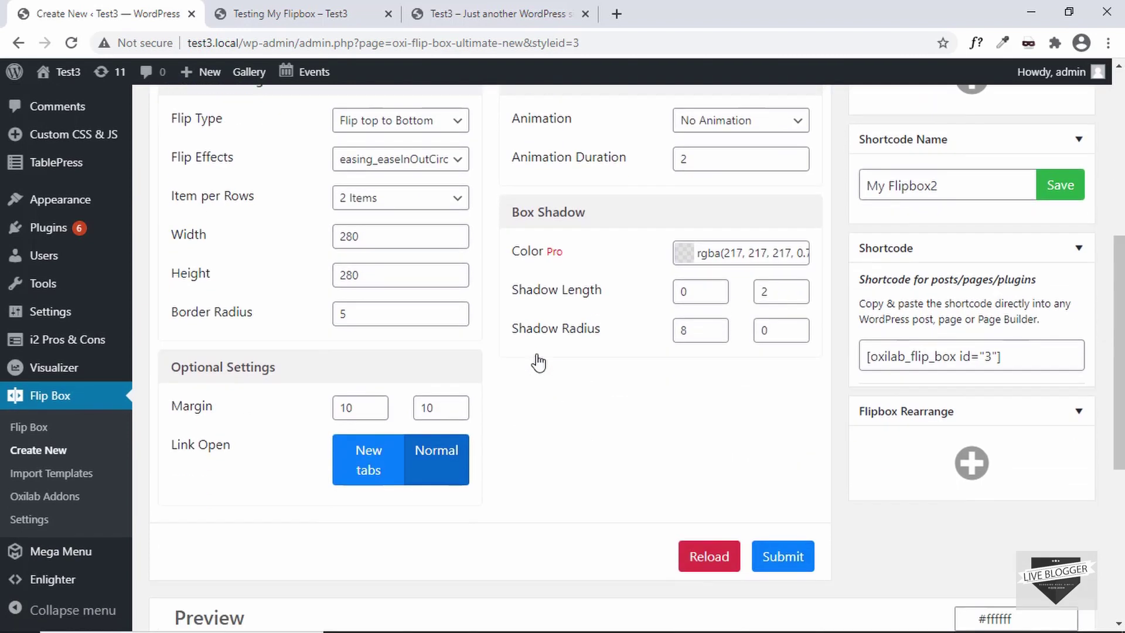
scroll(755, 377, down, 1)
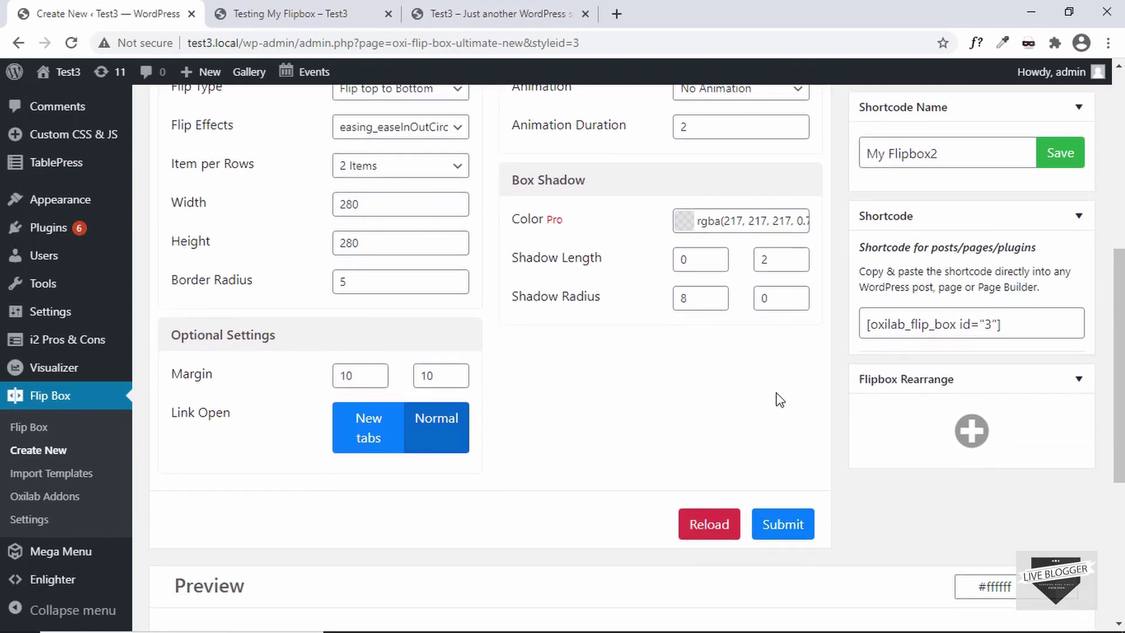
click(786, 526)
scroll(748, 459, down, 5)
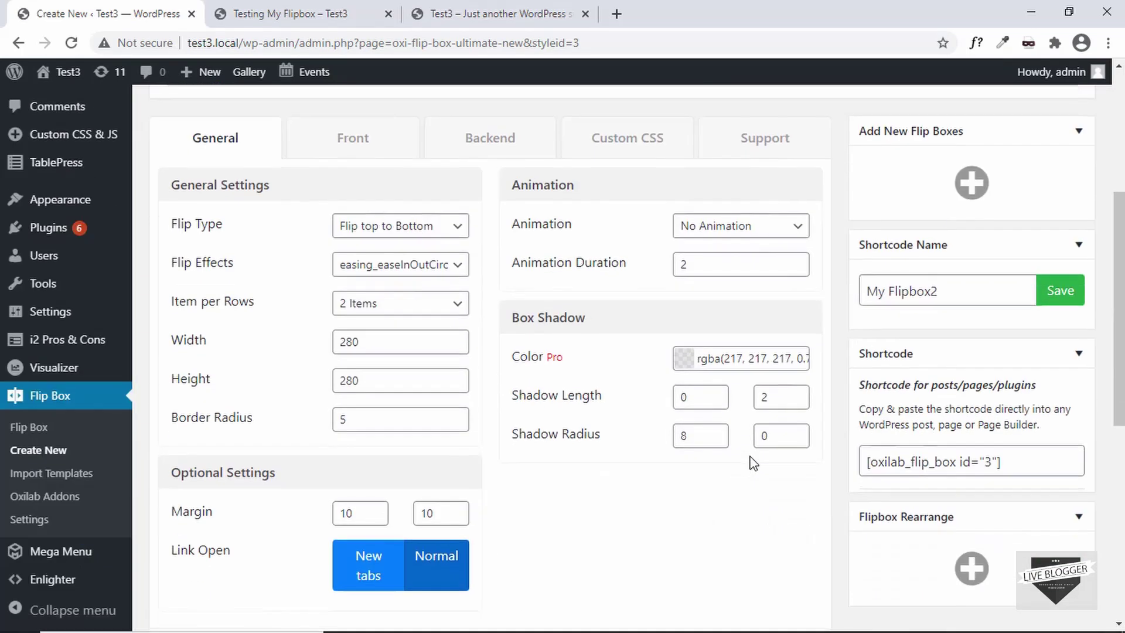
click(973, 262)
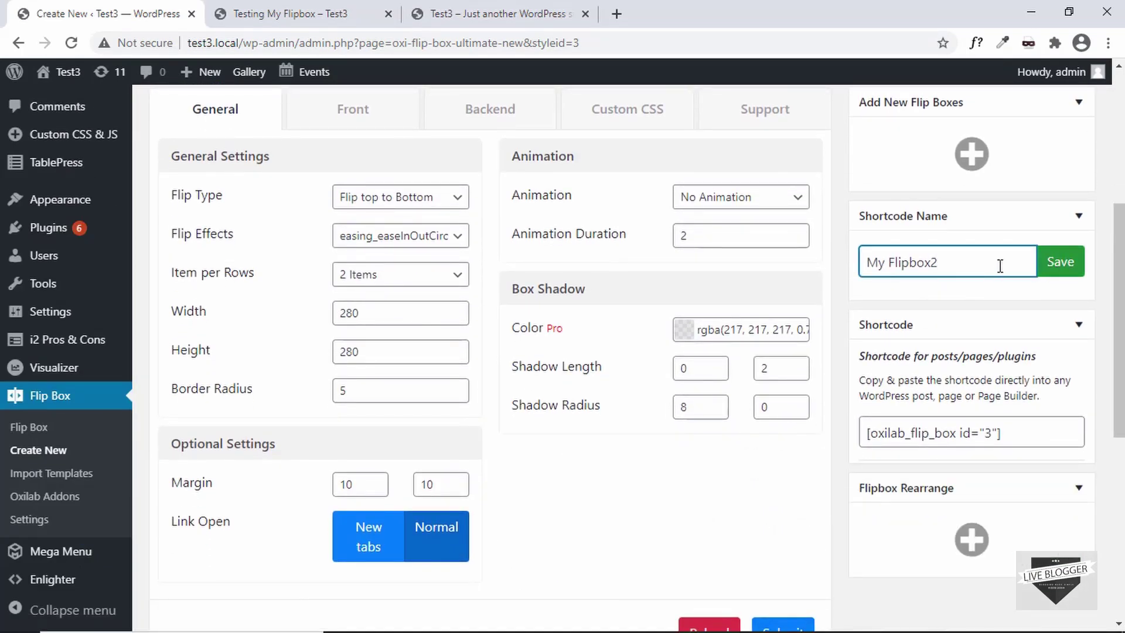
click(1069, 265)
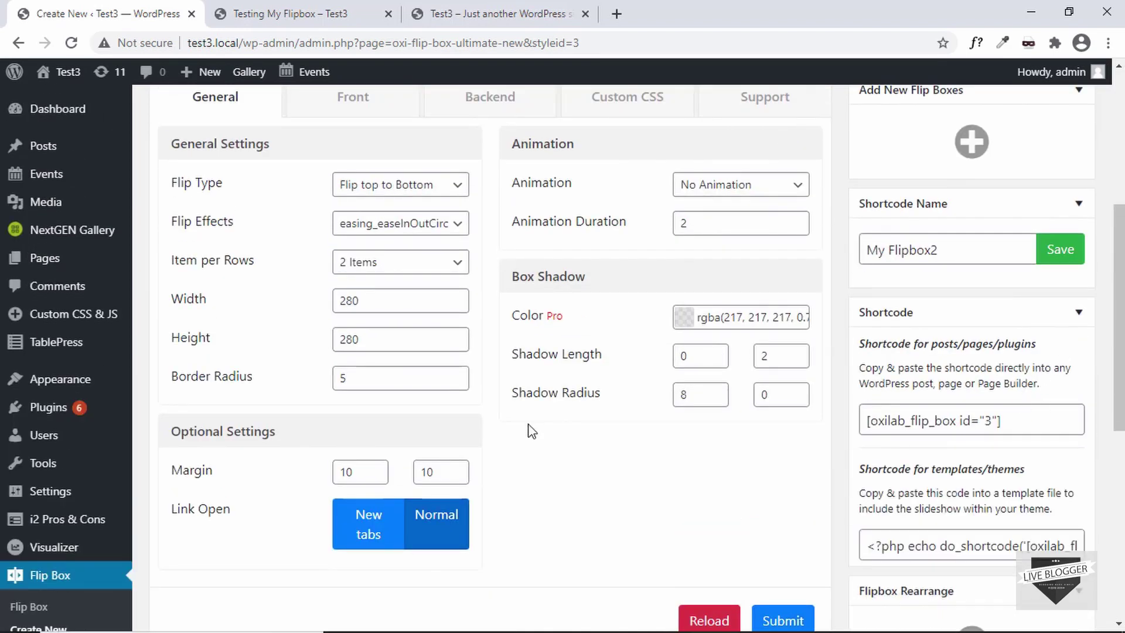
Step: Copy the shortcode [oxilab_flip_box id="3"] using the right-click menu
scroll(532, 430, down, 5)
scroll(622, 482, up, 5)
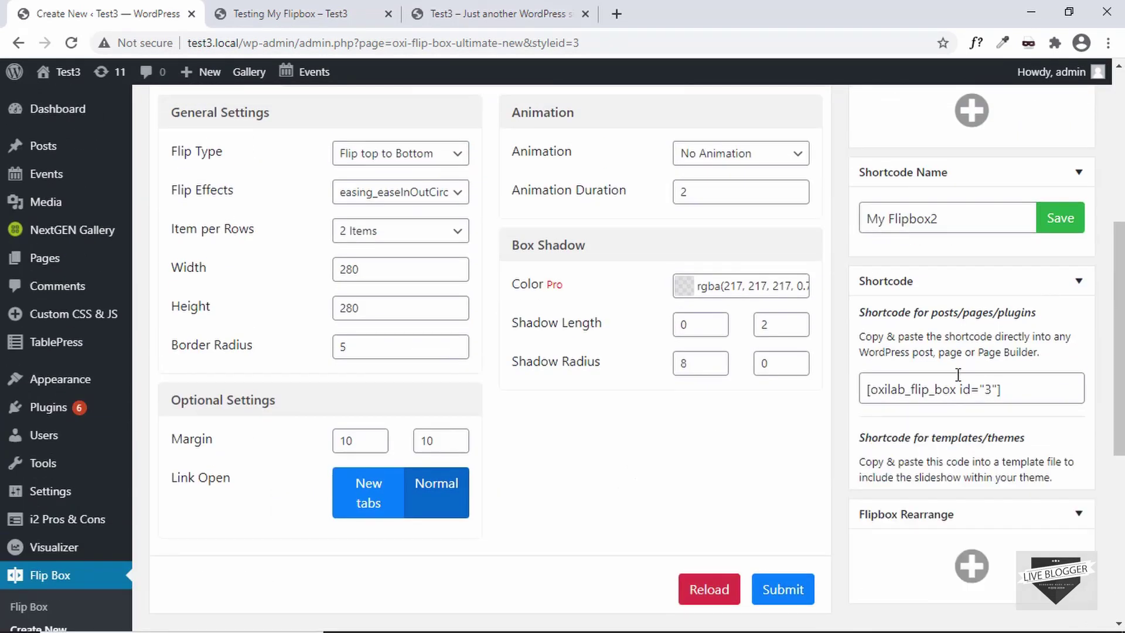
drag(1018, 389, 835, 411)
scroll(520, 460, down, 5)
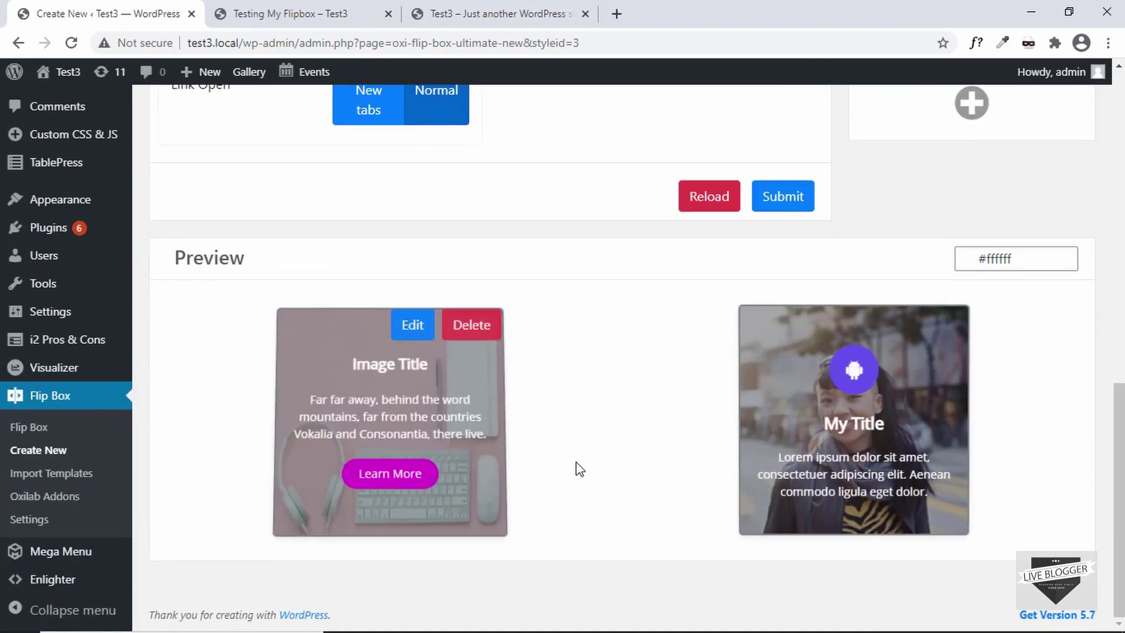
scroll(578, 468, up, 5)
right_click(926, 385)
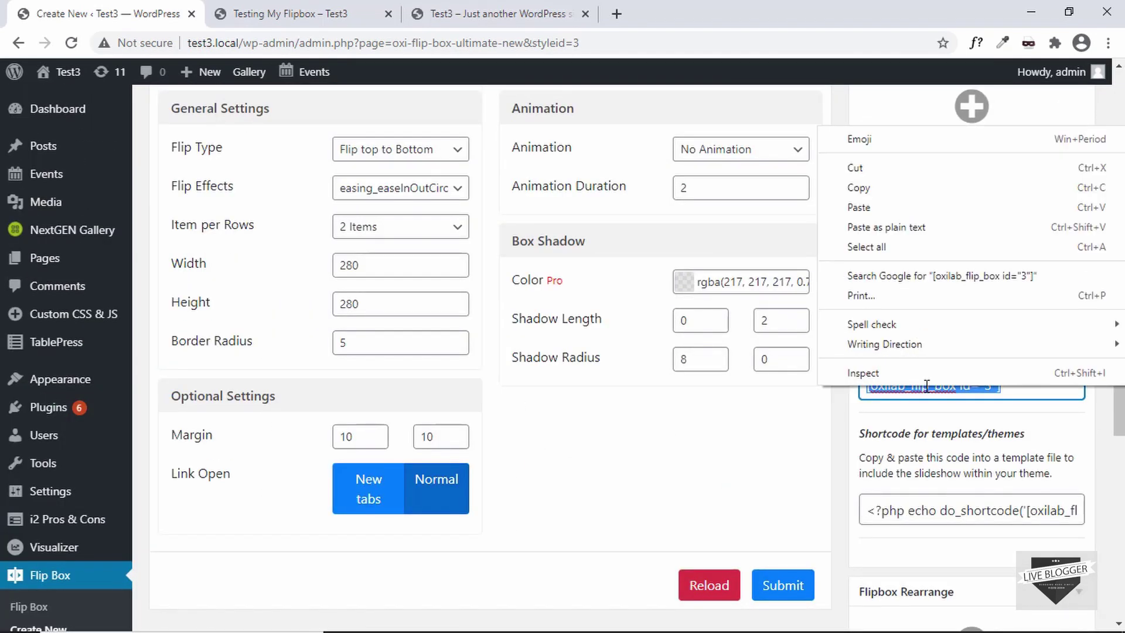
click(921, 202)
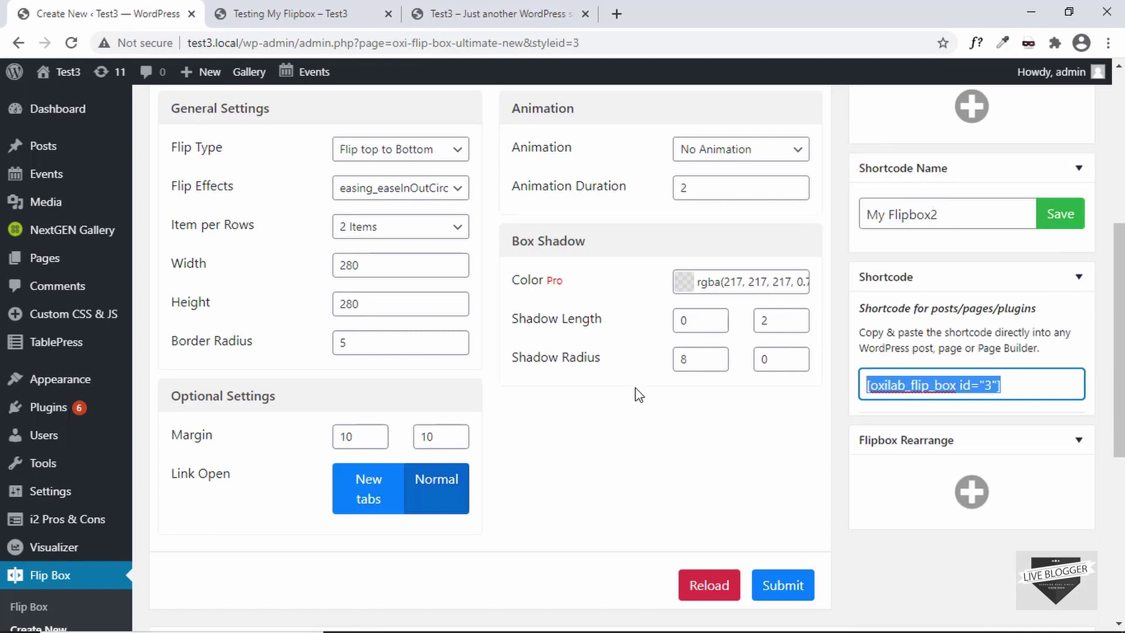
scroll(639, 395, up, 5)
Step: Start a new post titled 'Multiple Flipboxes'
mouse_move(14, 152)
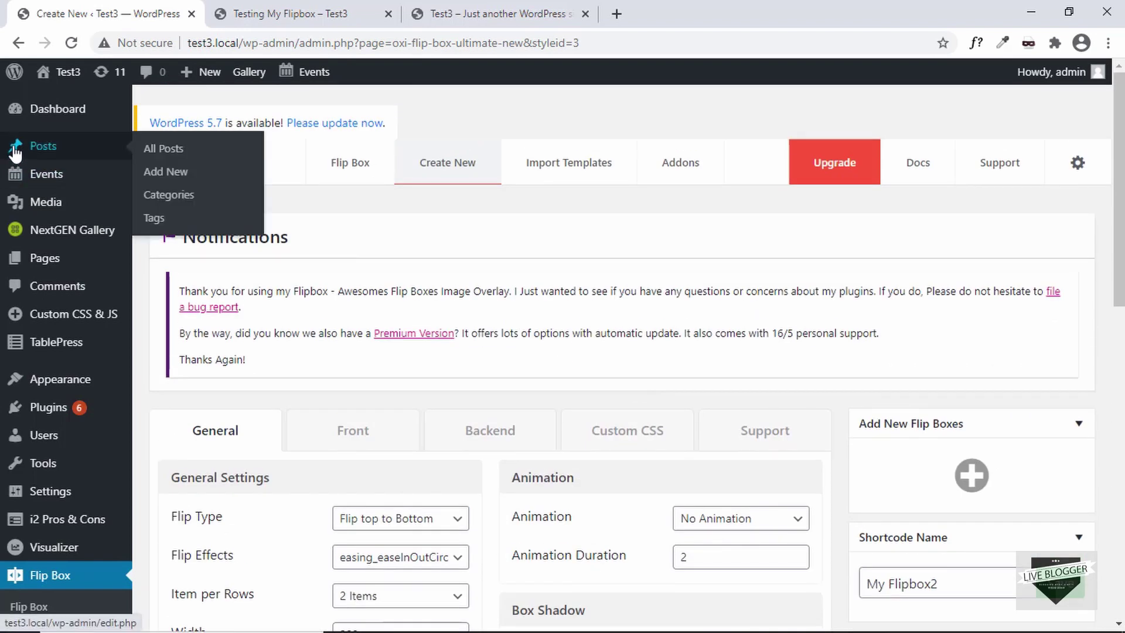
click(166, 171)
text(Multil)
text(ple Flixb)
key(BackSpace)
key(BackSpace)
text(p)
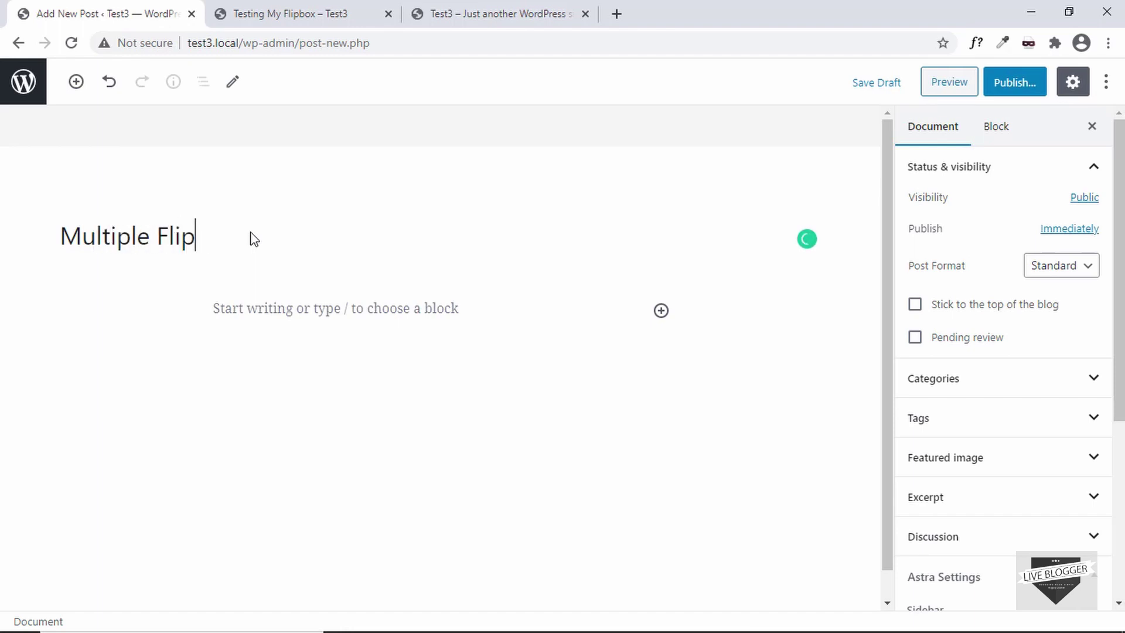
text(boxes)
Step: Add a Shortcode block with [oxilab_flip_box id="3"], publish, and view the live post
click(305, 319)
text(/)
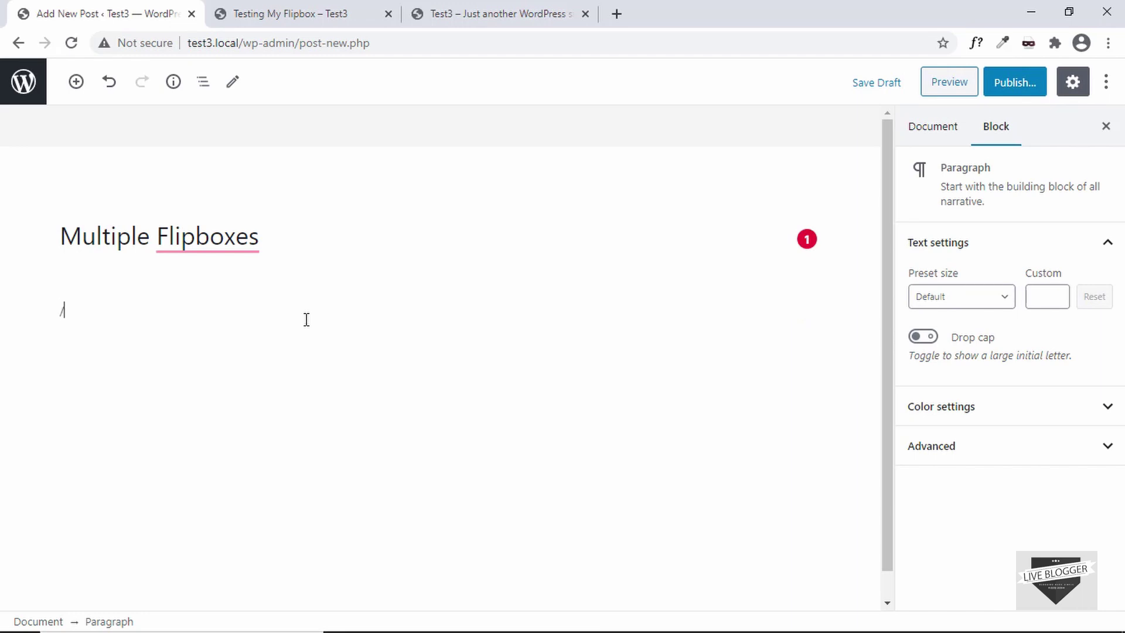
click(245, 382)
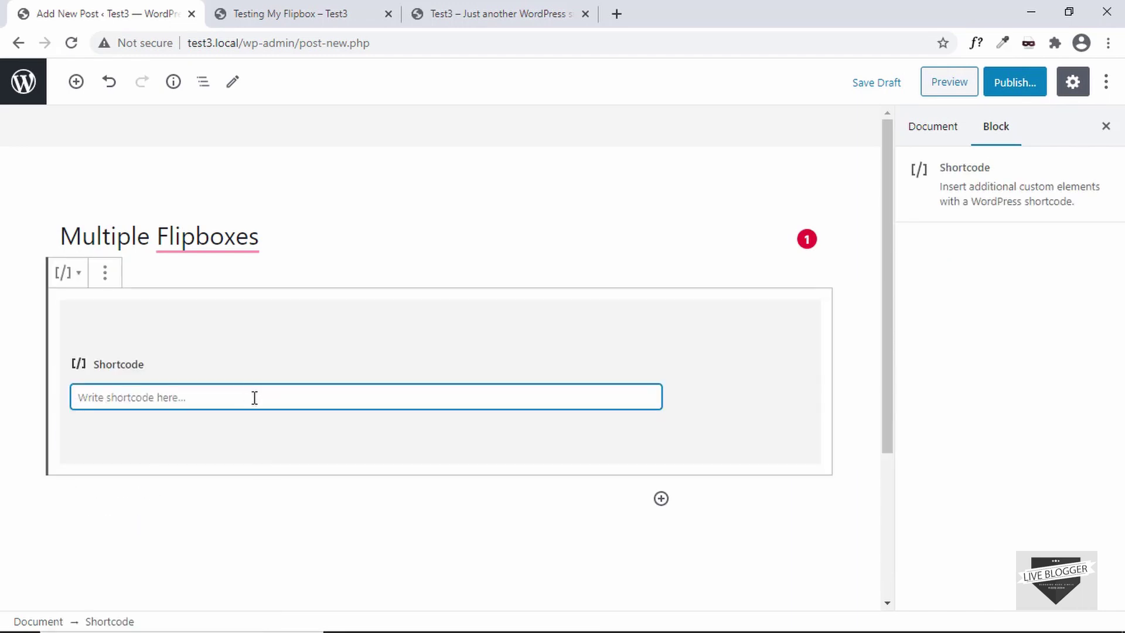
key(ctrl+v)
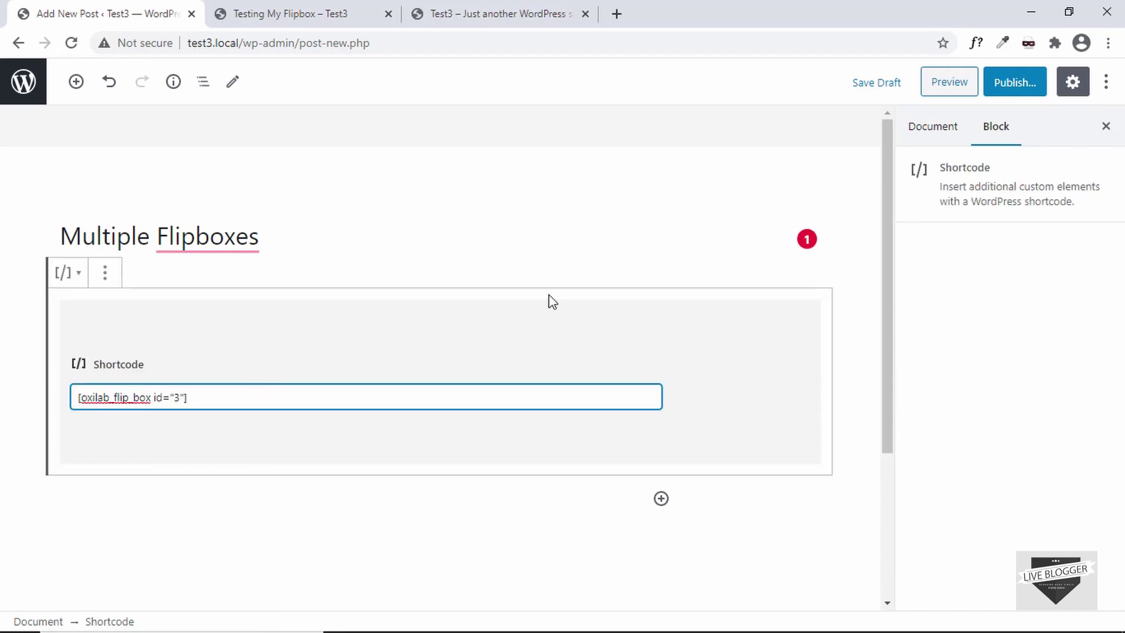
click(1000, 83)
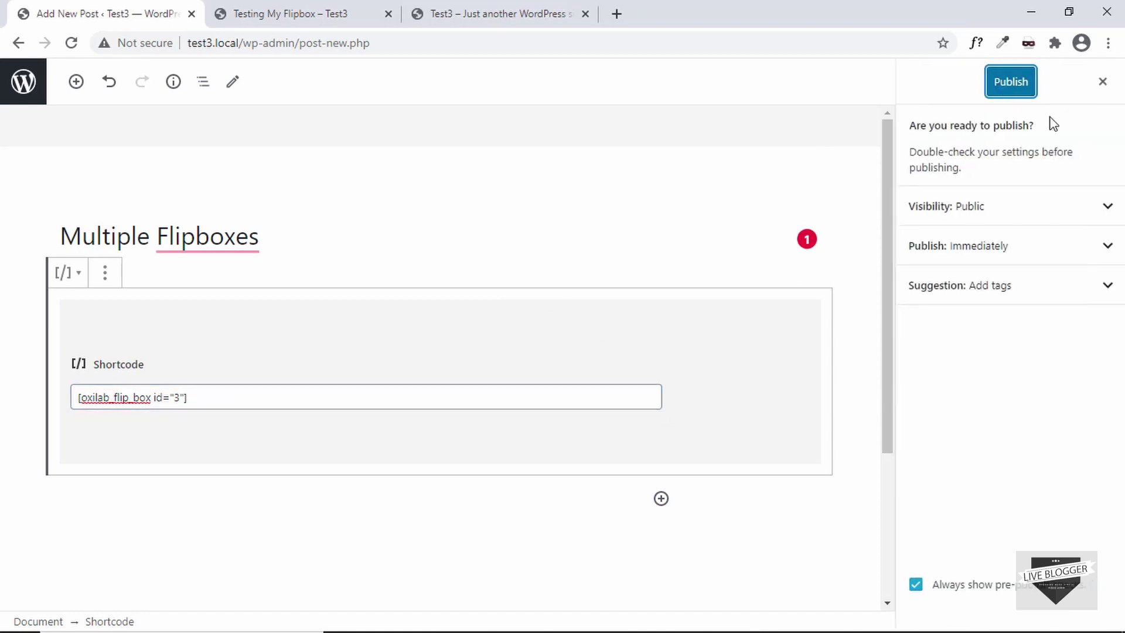
click(996, 82)
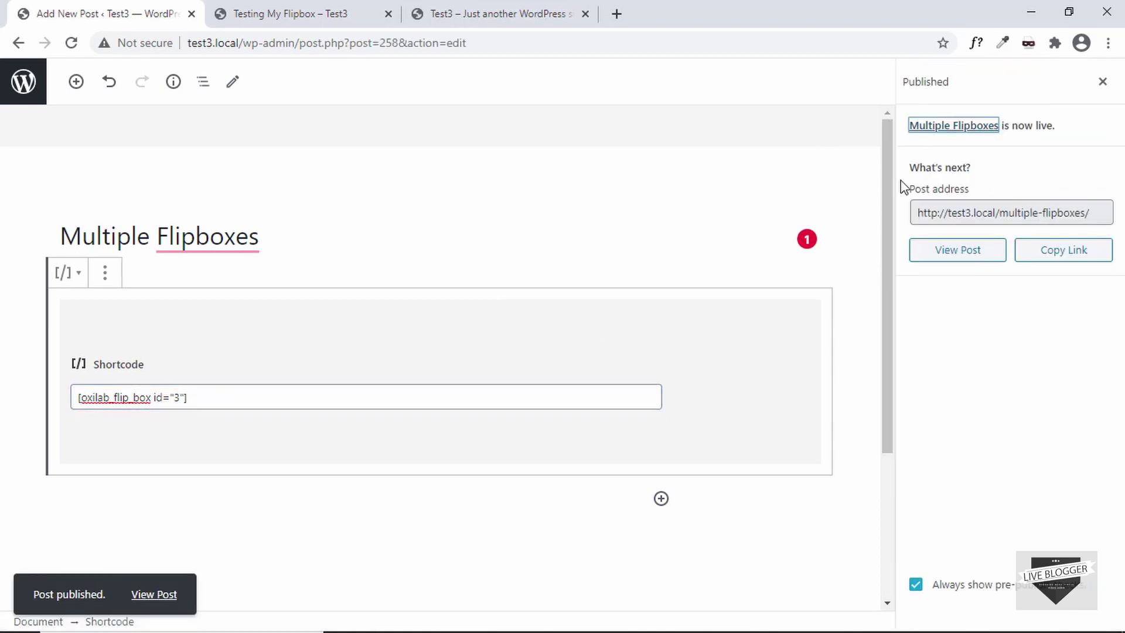
click(952, 261)
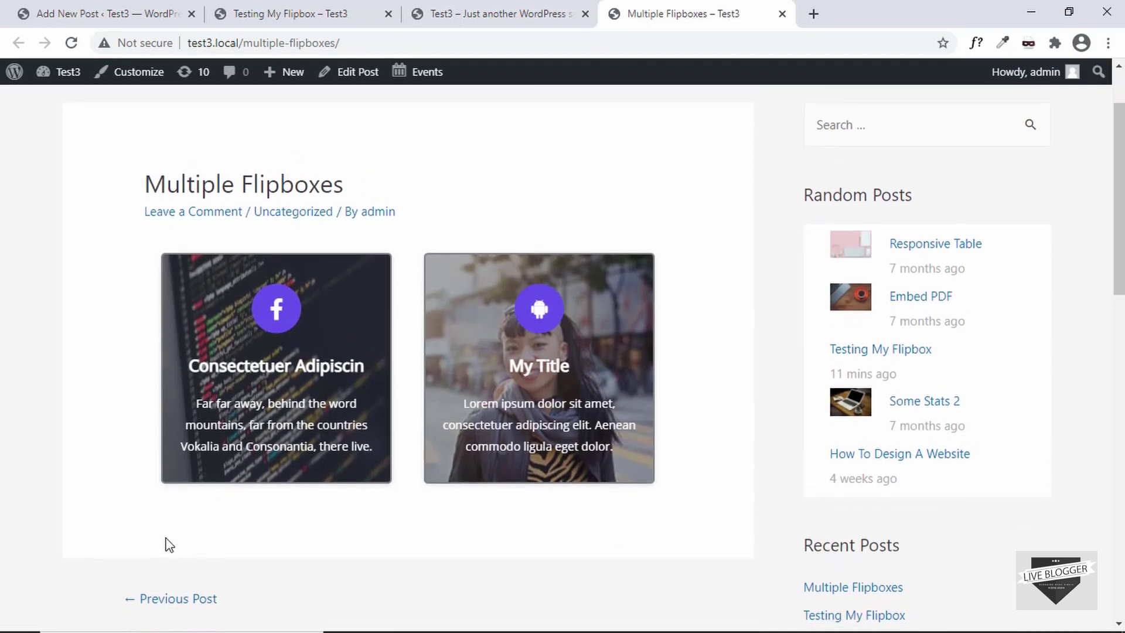
Step: Test the Consectetuer Adipiscin and My Title flip boxes on the live Multiple Flipboxes post
mouse_move(541, 384)
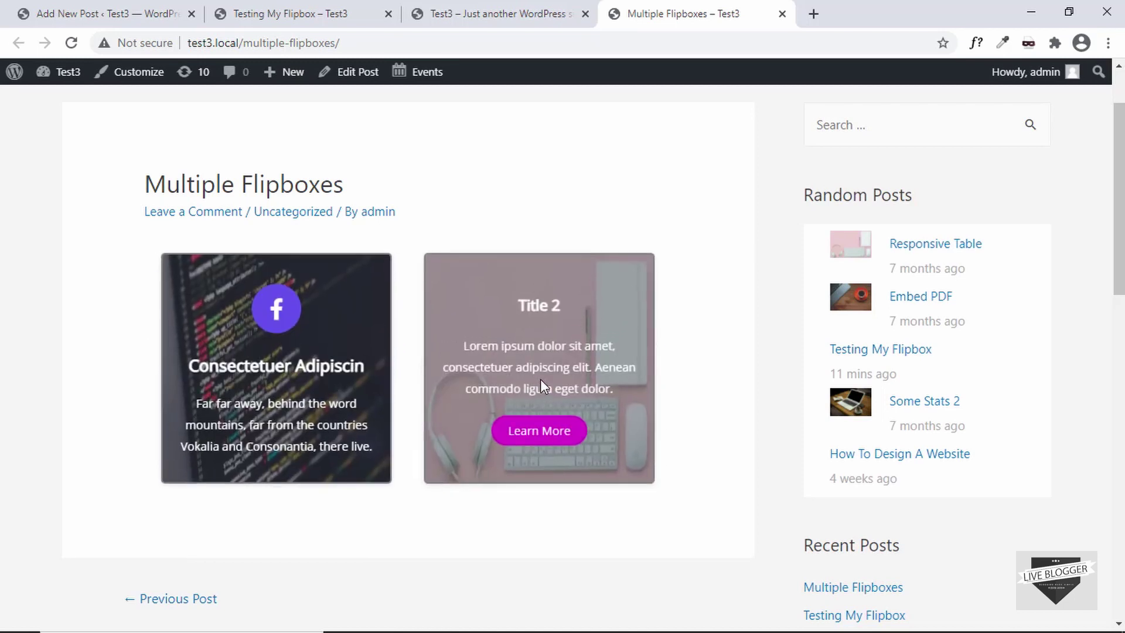
scroll(759, 296, down, 1)
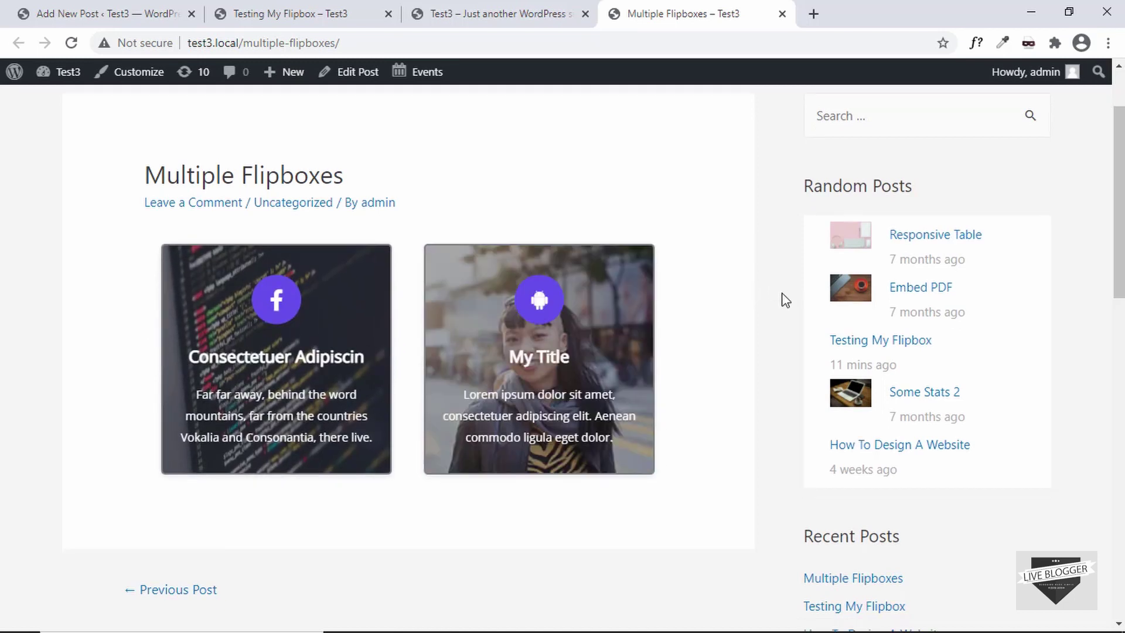
scroll(783, 299, up, 1)
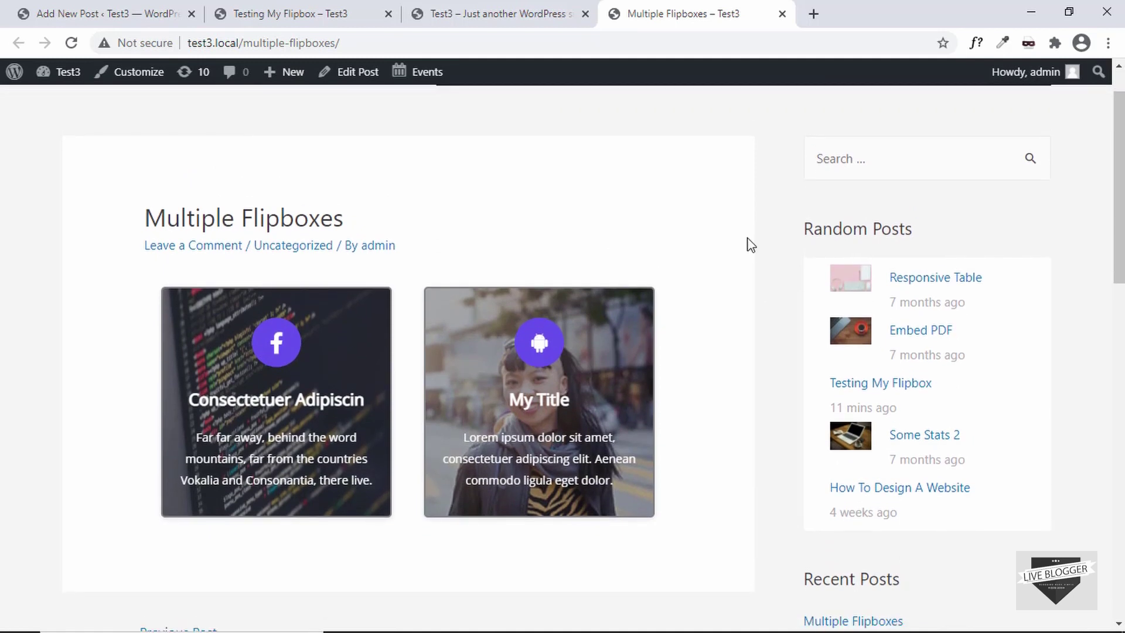